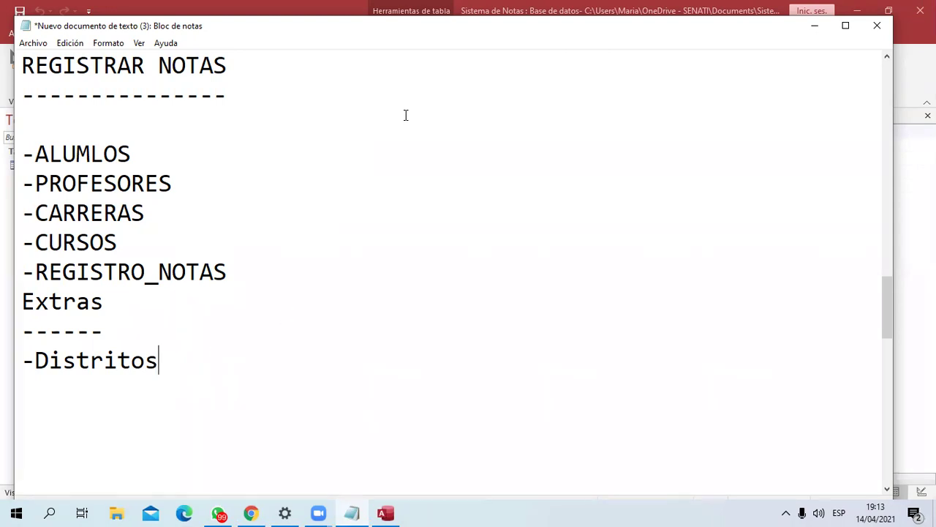
Add an ADMINISTRATIVO entry on a new line below -REGISTRO_NOTAS in the table list
left_click(275, 344)
left_click(260, 267)
key("Return")
type("-adm")
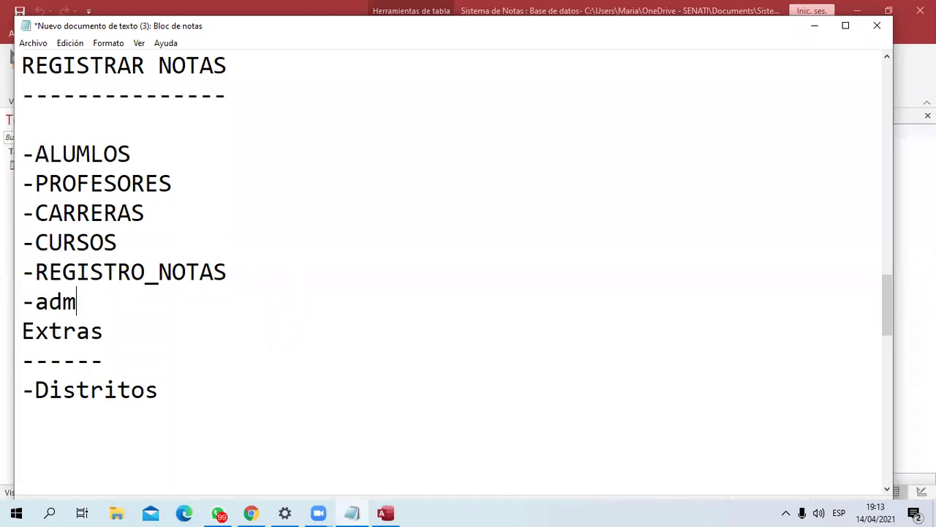
key("BackSpace")
key("BackSpace")
key("BackSpace")
type("aDMINISTRATIVO")
Replace the lowercase first letter of the new entry with a capital A so it reads -ADMINISTRATIVO
left_click(214, 301)
key("Left")
key("Left")
key("Left")
key("Left")
key("Left")
key("Left")
key("Left")
key("Left")
key("Left")
key("Left")
key("Left")
key("Left")
key("BackSpace")
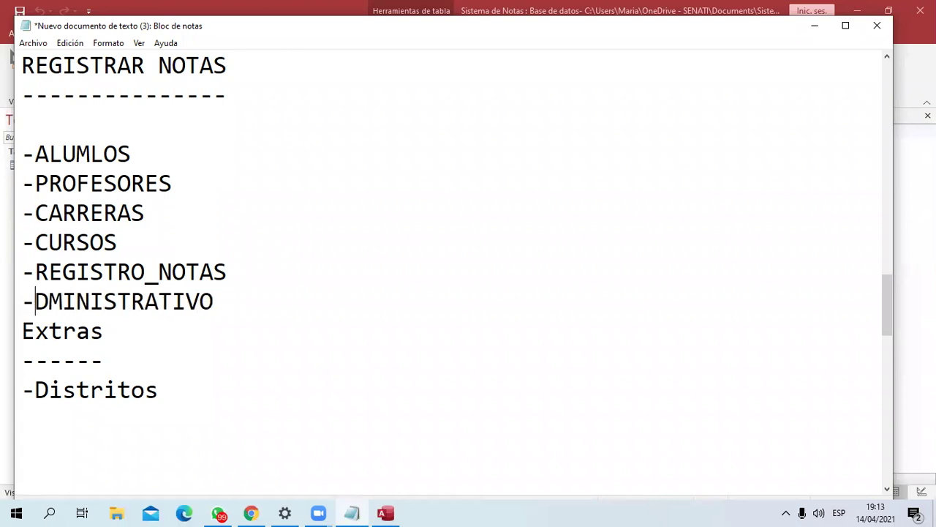
type("a")
key("BackSpace")
type("A")
left_click(227, 301)
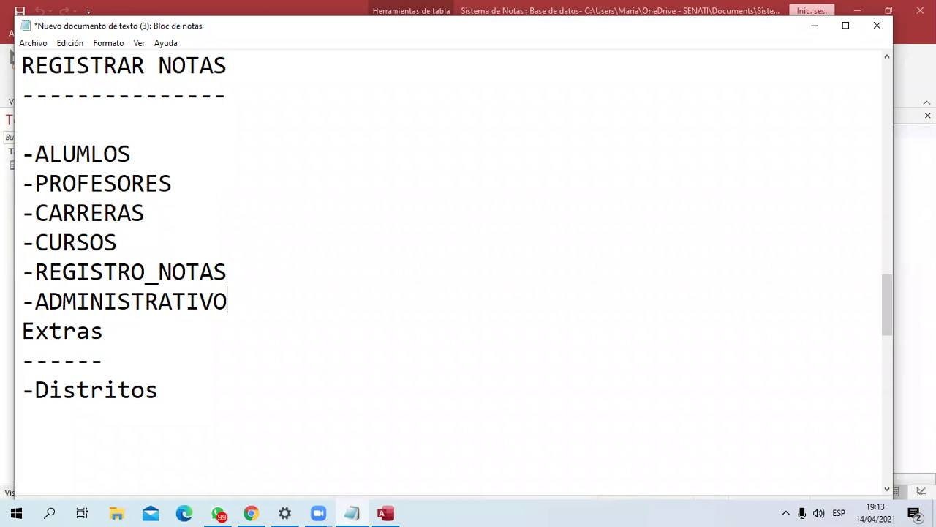
Remove the empty line between the REGISTRAR NOTAS underline and the -ALUMLOS entry
left_click(135, 438)
left_click(28, 121)
key("Delete")
key("End")
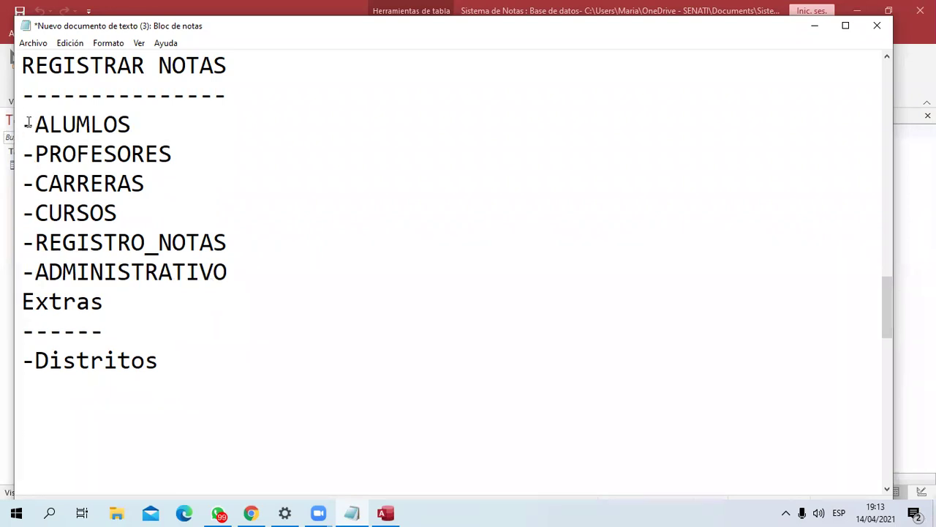
Highlight the list of table names from -ALUMLOS to -ADMINISTRATIVO for review
left_click_drag(26, 123, 497, 275)
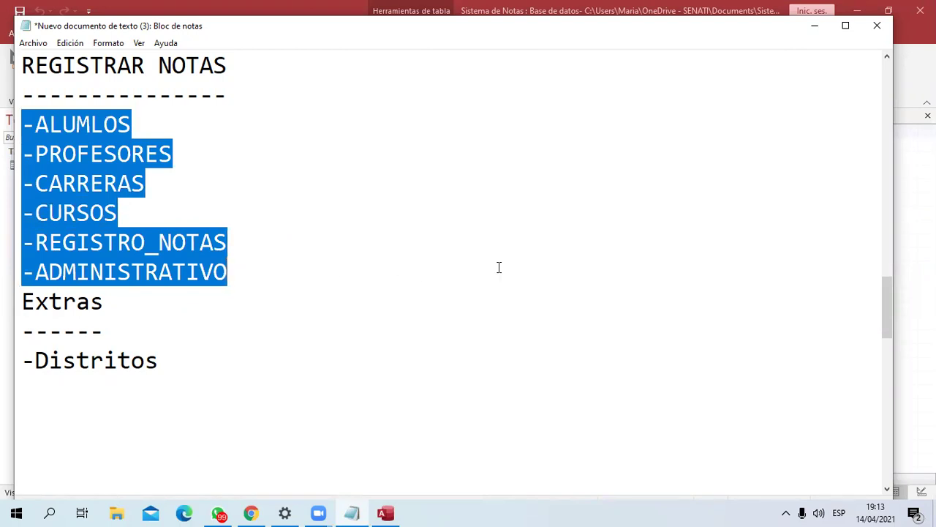
left_click(335, 265)
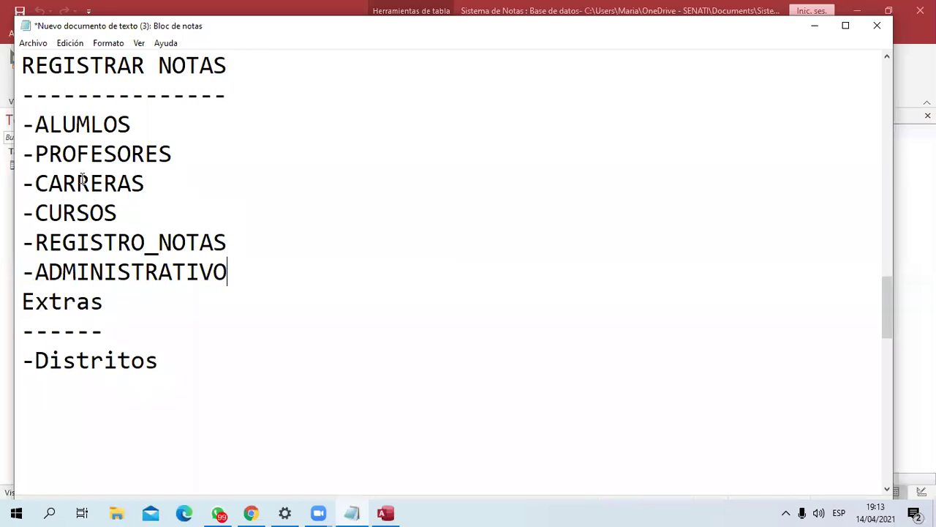
left_click_drag(27, 125, 342, 274)
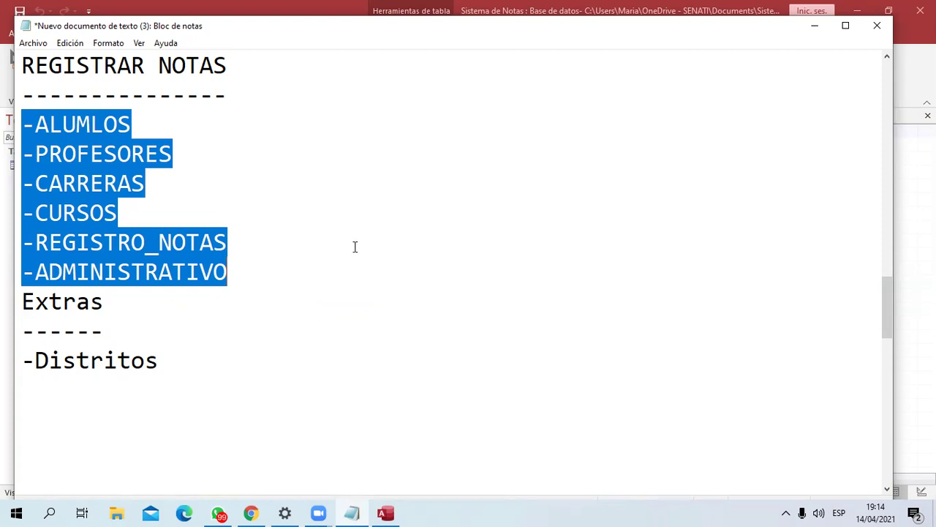
Begin a heading reading "Tabla:" two lines below the -Distritos entry
left_click(192, 397)
left_click(195, 407)
type("tLA")
key("BackSpace")
key("BackSpace")
key("BackSpace")
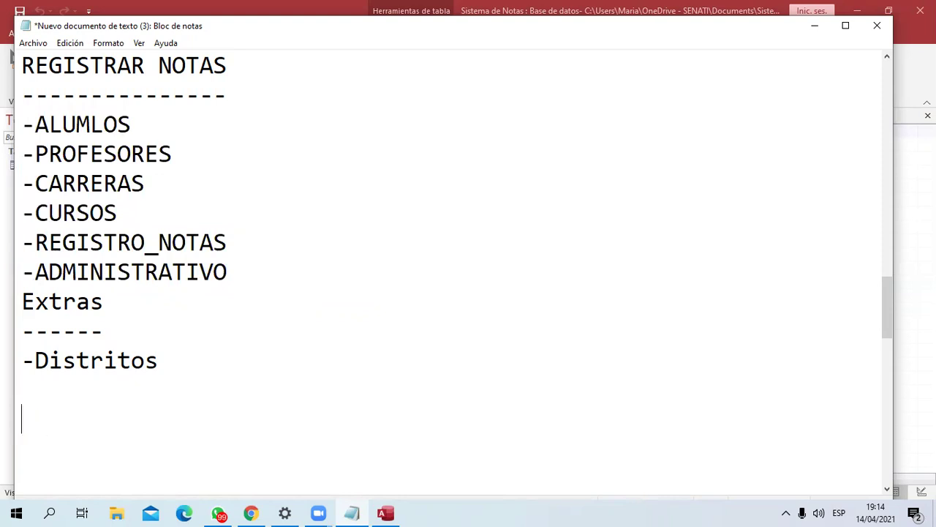
type("Tabla:")
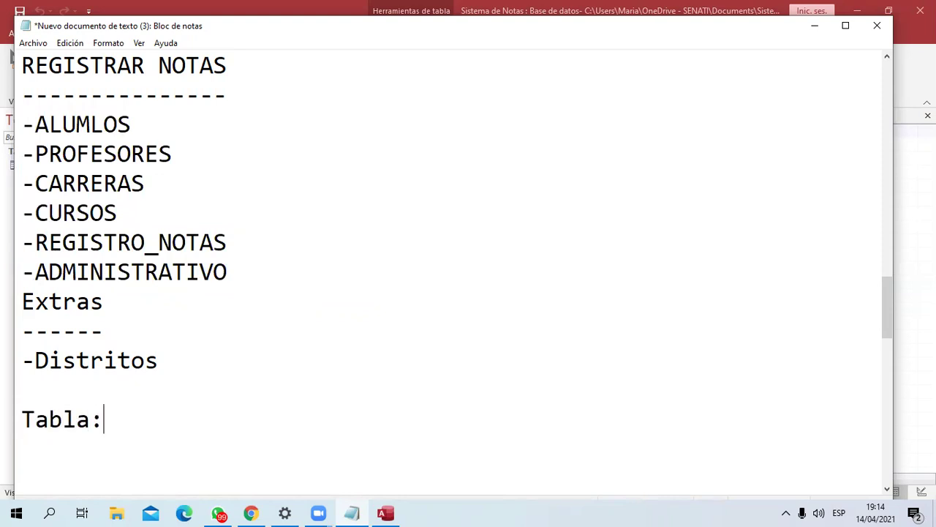
type(" Alumnos")
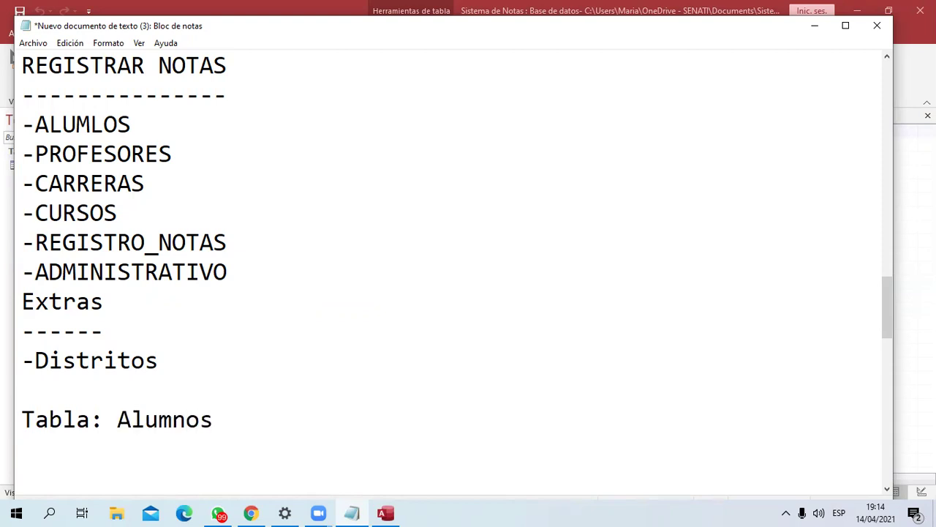
key("BackSpace")
key("BackSpace")
key("BackSpace")
key("BackSpace")
key("BackSpace")
key("BackSpace")
key("BackSpace")
key("BackSpace")
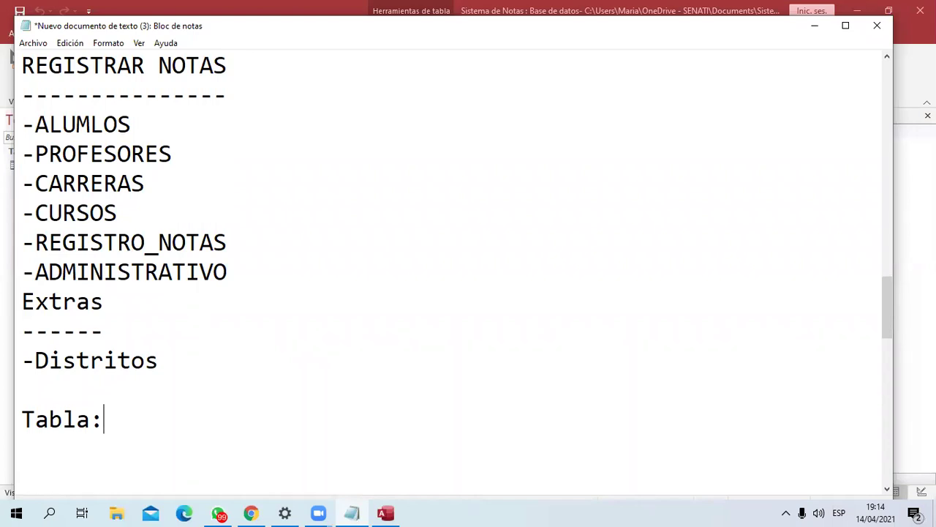
Complete the heading as "Tabla:Distritos" and underline it with a row of dashes on the next line
type("Distritos")
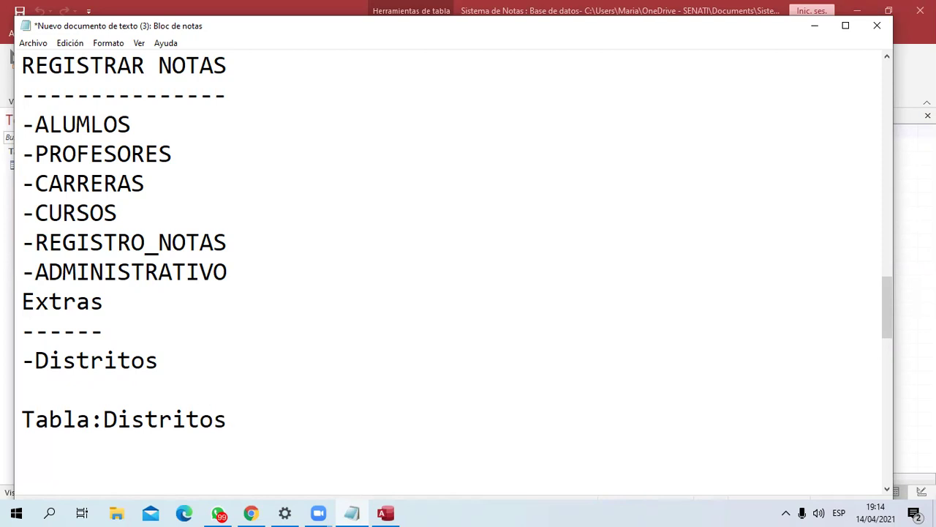
key("Return")
key("Return")
key("Return")
key("BackSpace")
key("BackSpace")
type("---------------")
key("Return")
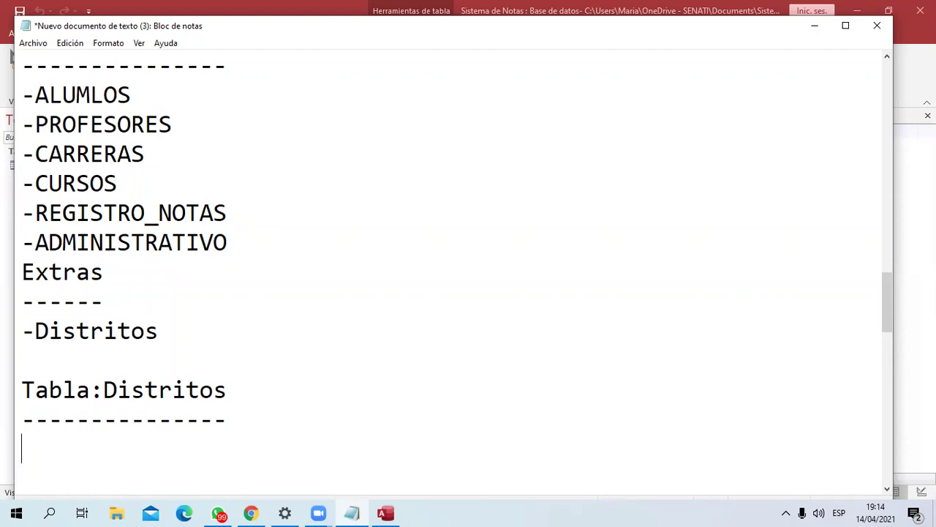
Enter CODIGO as the first field on the line below the Tabla:Distritos underline
key("Return")
scroll(196, 405, "down", 1)
key("Up")
key("Up")
key("Down")
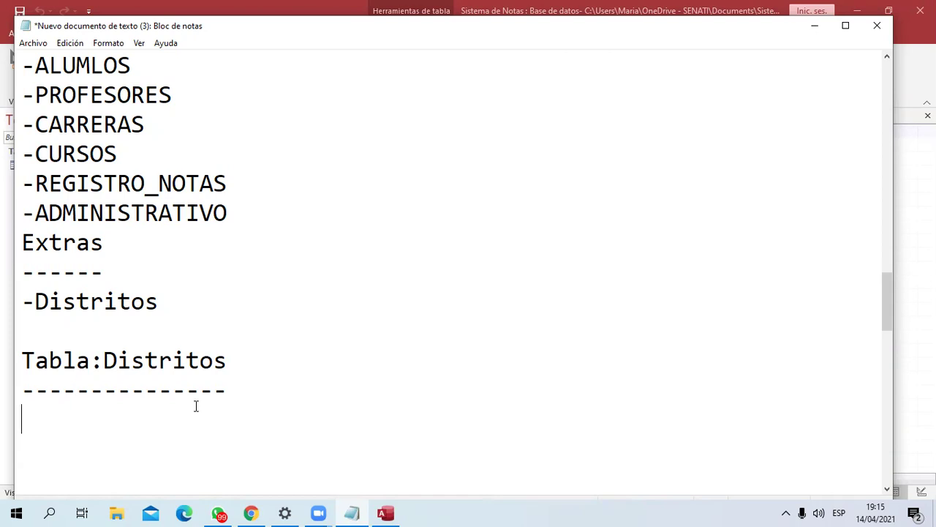
type("CODIGO")
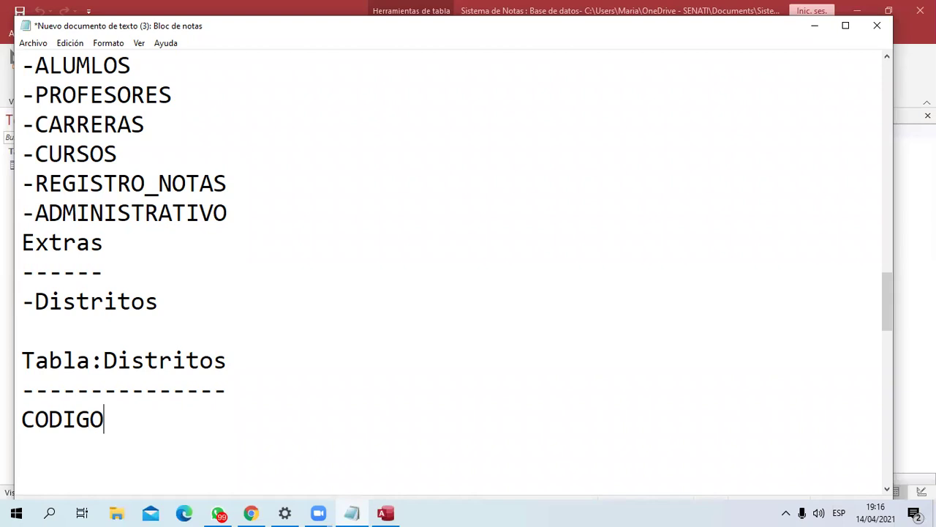
Insert the column heading "Campos:" on its own line above CODIGO
key("Return")
key("Return")
left_click(196, 406)
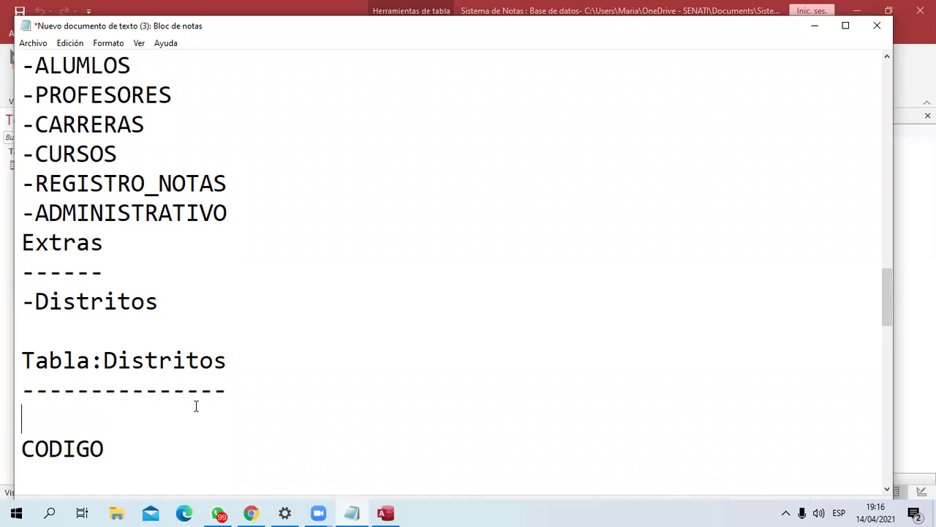
type("Campos:")
key("Down")
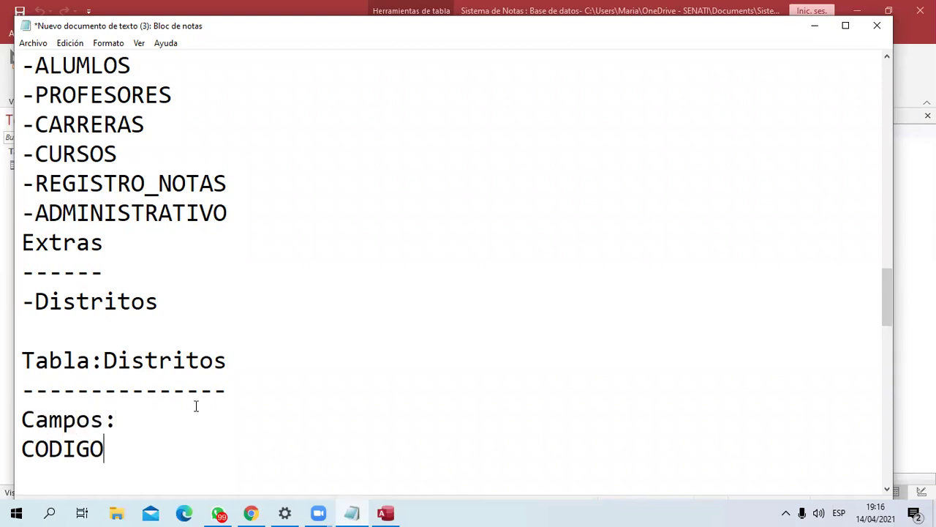
Add a second column heading, "Tipo de dato", on the same line as "Campos:"
key("Return")
key("Up")
key("Up")
key("End")
key("Tab")
key("Tab")
type("Tipo de dato")
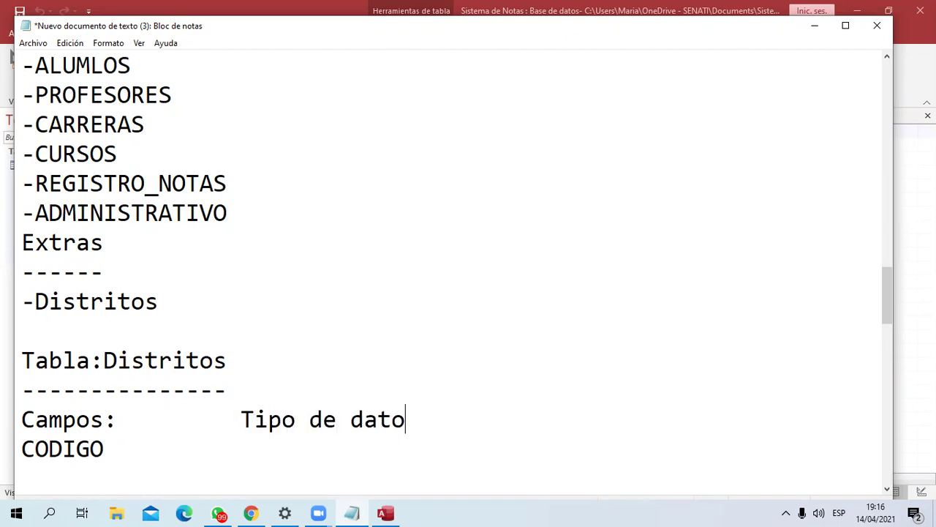
Enter Autonumerico as the data type of CODIGO, aligned under "Tipo de dato"
key("Down")
key("Down")
key("Up")
key("Right")
key("Right")
key("Right")
key("Right")
key("Right")
key("Right")
key("Tab")
key("Tab")
type("Autonumerico")
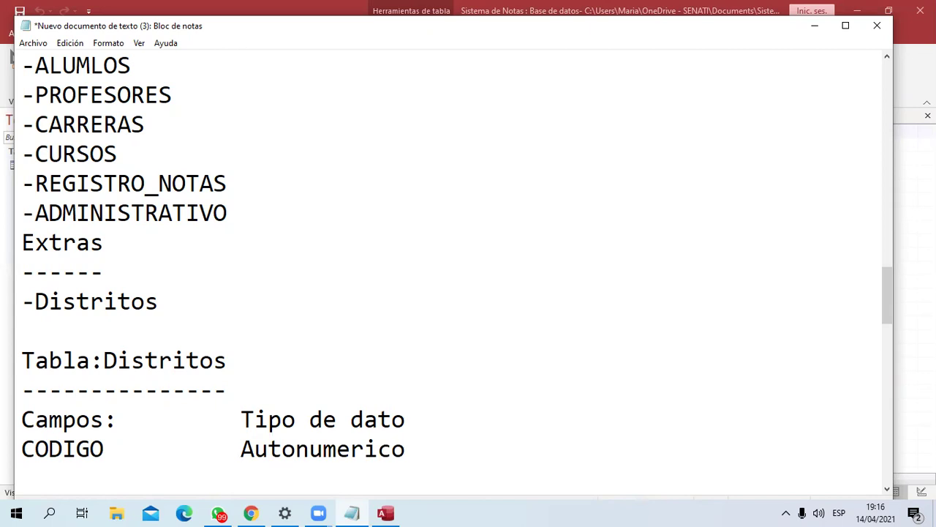
Add a NOMDISTRITO field with data type TEXTO on the line below CODIGO, followed by blank lines
key("Return")
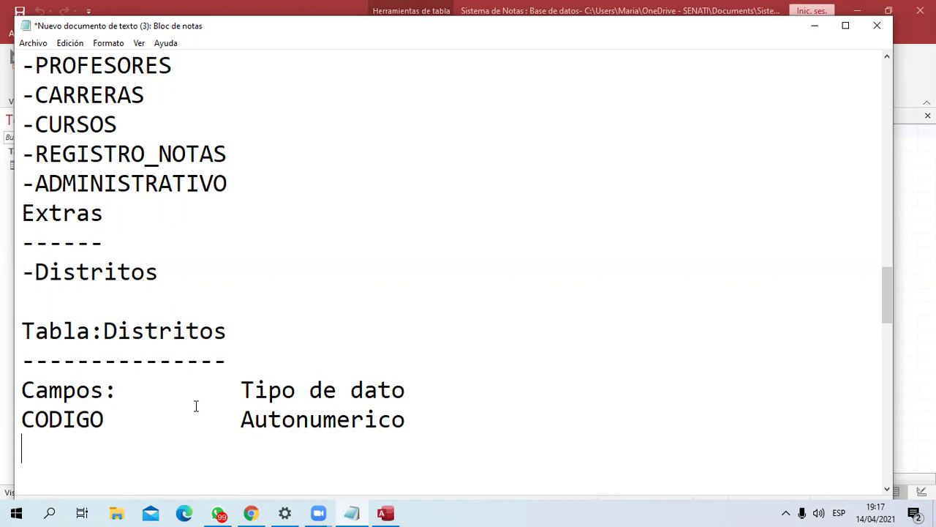
key("Up")
key("Down")
type("NOMDIS")
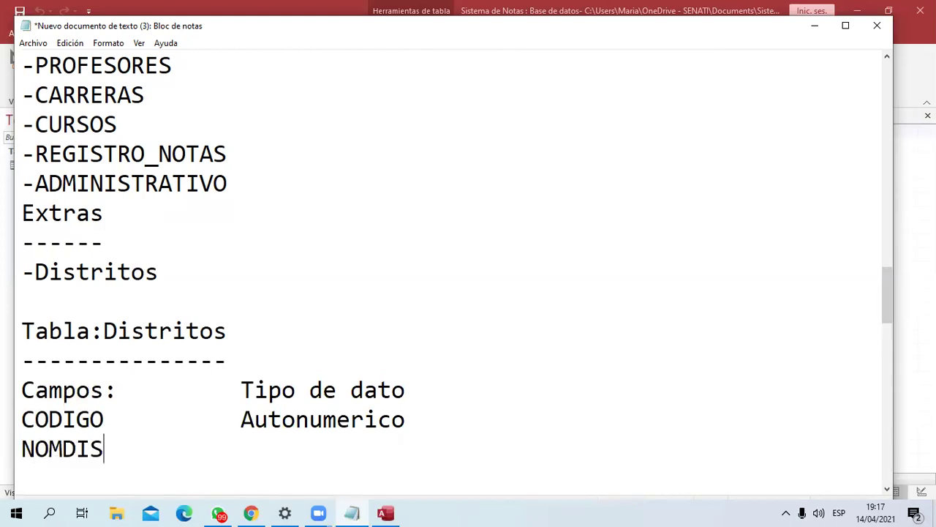
type("TRITO")
key("Tab")
type("TEXTO")
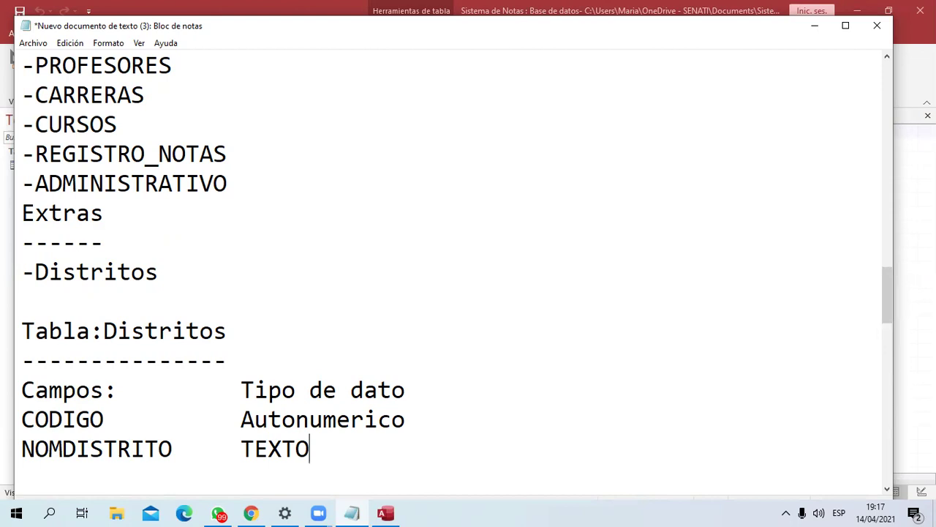
key("Return")
key("Return")
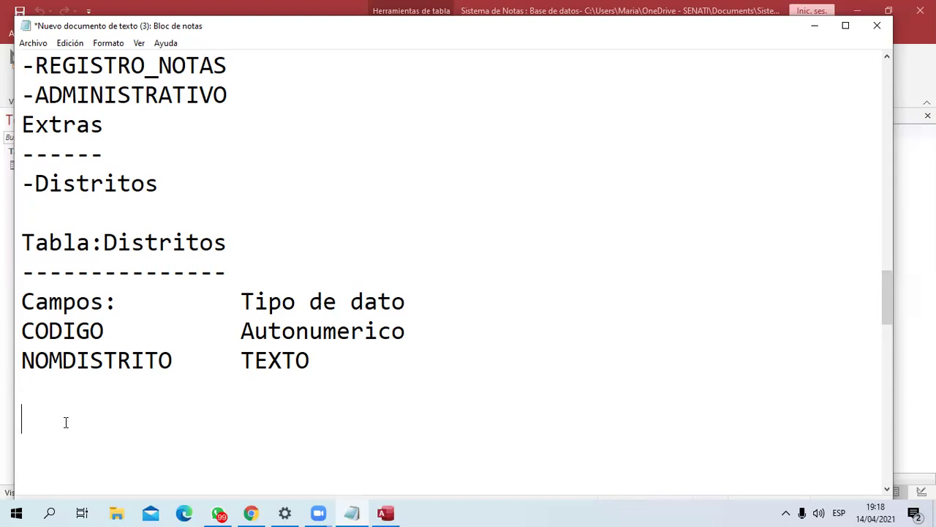
Highlight the CODIGO and NOMDISTRITO rows in turn to review each field with its data type
left_click_drag(22, 333, 416, 324)
left_click(24, 361)
left_click_drag(55, 360, 326, 356)
left_click(310, 417)
Switch to Access and examine the view options available for Tabla1 without changing the view
left_click(813, 27)
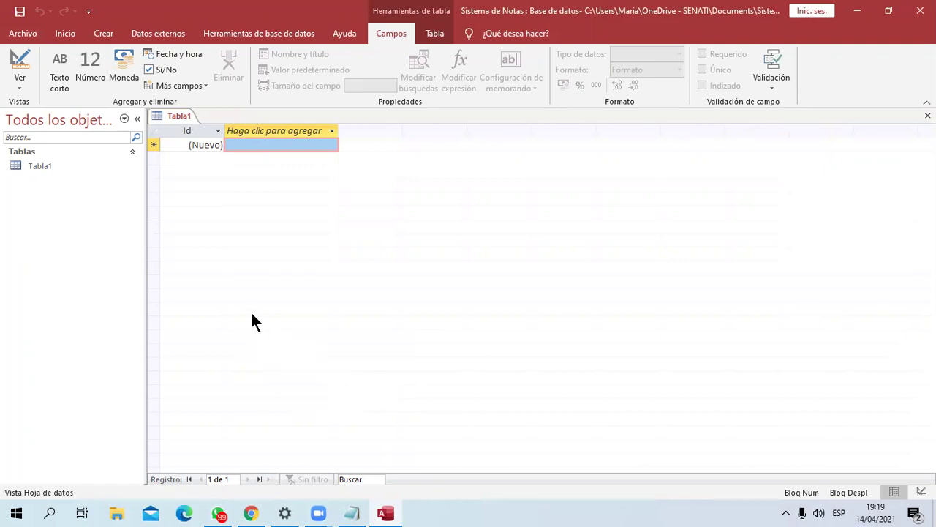
left_click(21, 93)
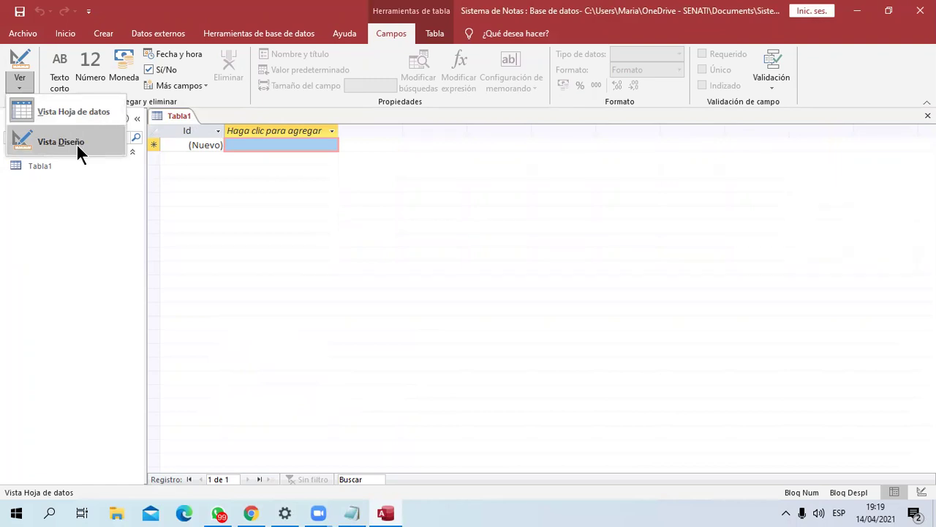
left_click(320, 228)
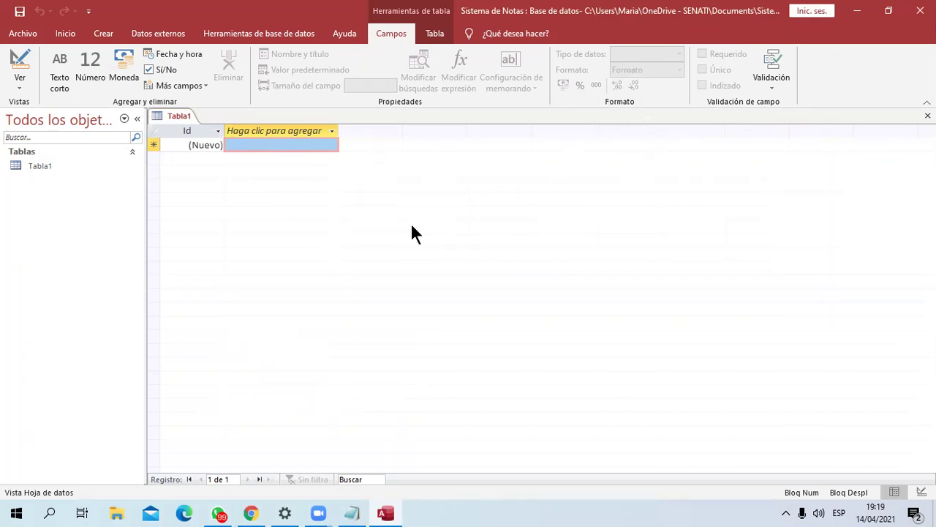
Return to the Notepad notes and highlight CODIGO and its Autonumerico data type
left_click(360, 513)
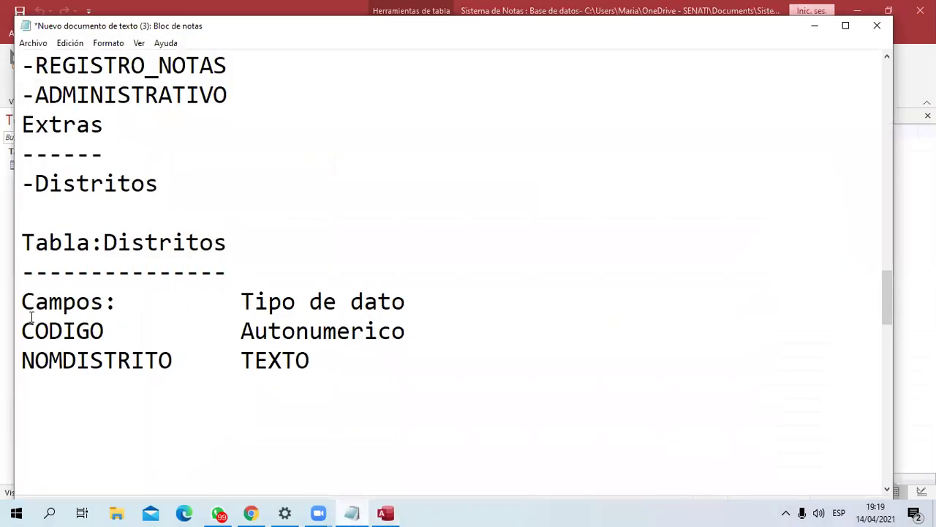
left_click_drag(21, 329, 105, 332)
left_click_drag(242, 331, 426, 328)
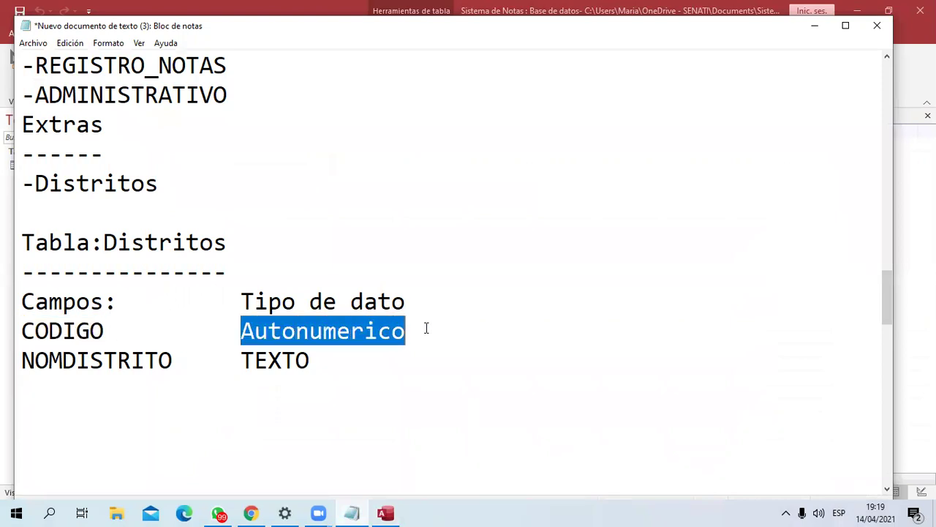
Switch to Access and rename the Id field of Tabla1 to CODIGO
left_click(813, 27)
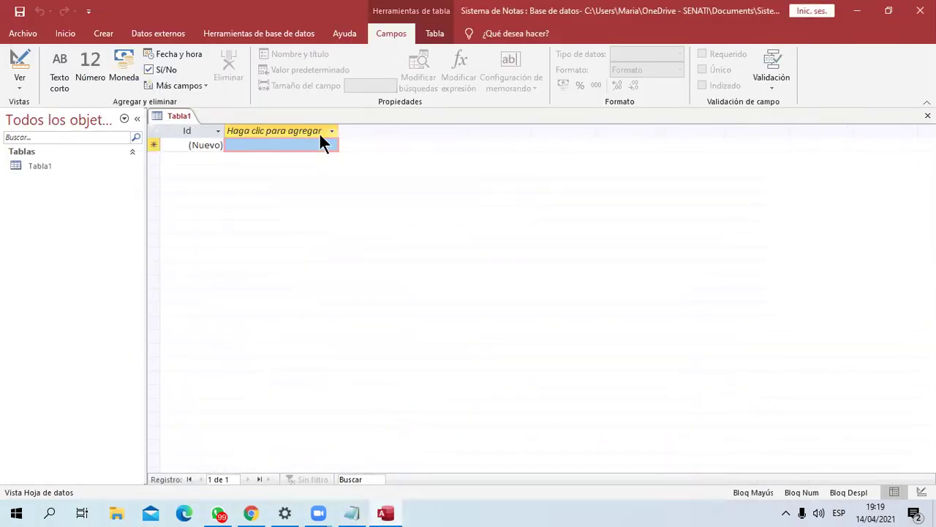
double_click(183, 130)
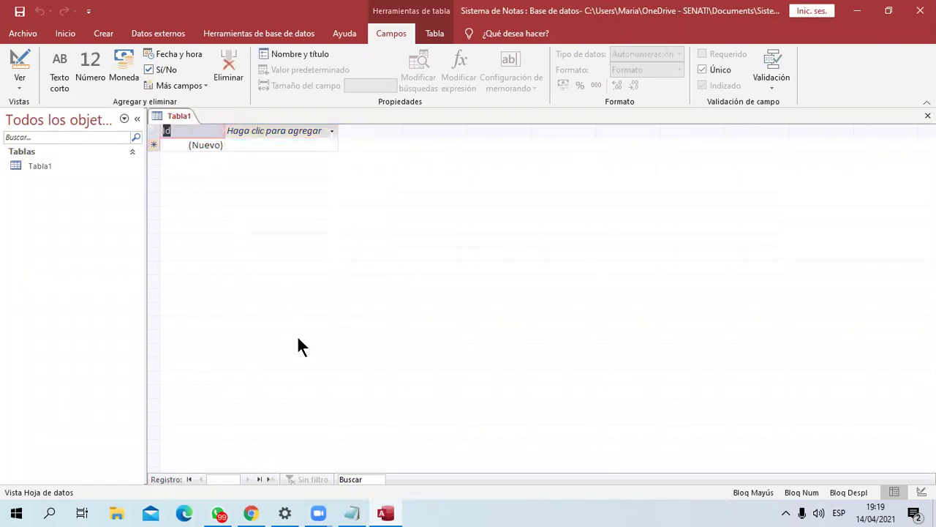
type("CODIGO")
key("Return")
Add a short text (Texto corto) field named NOMDISTRITO to Tabla1 after CODIGO
left_click(289, 132)
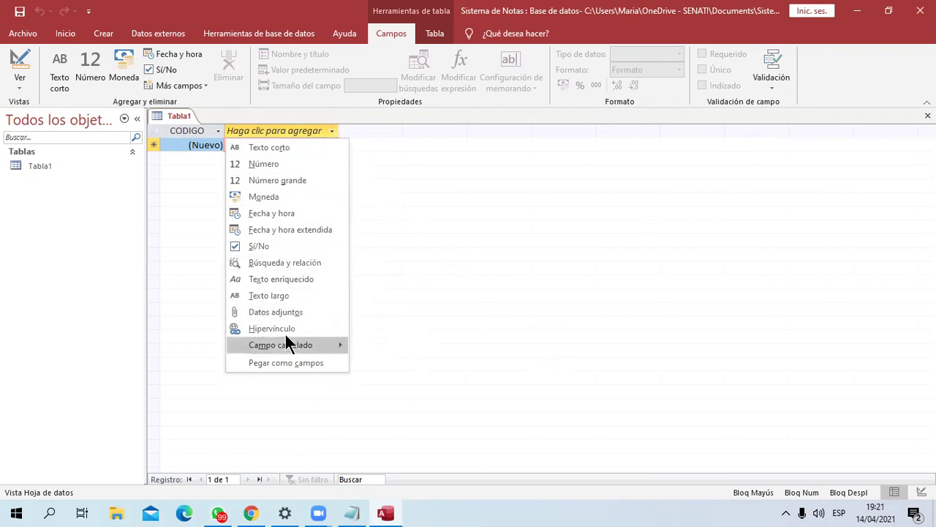
left_click(275, 148)
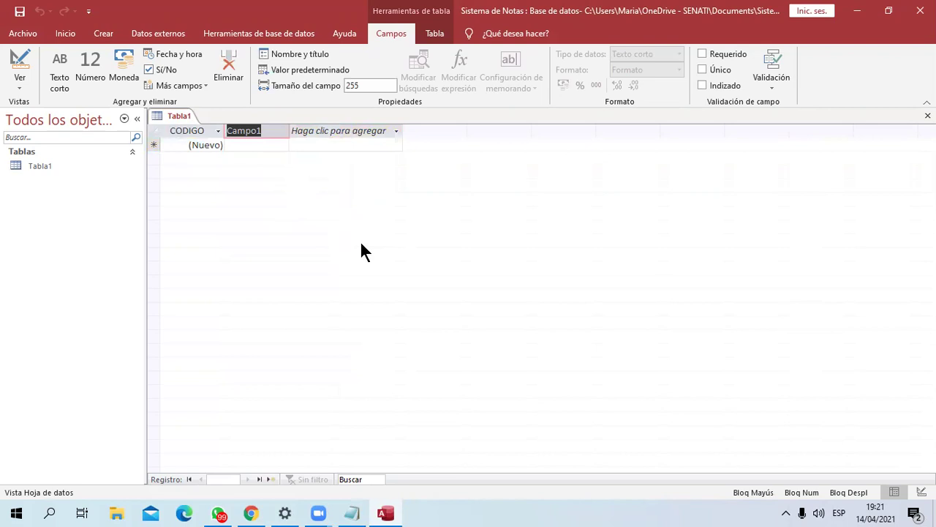
type("NOM")
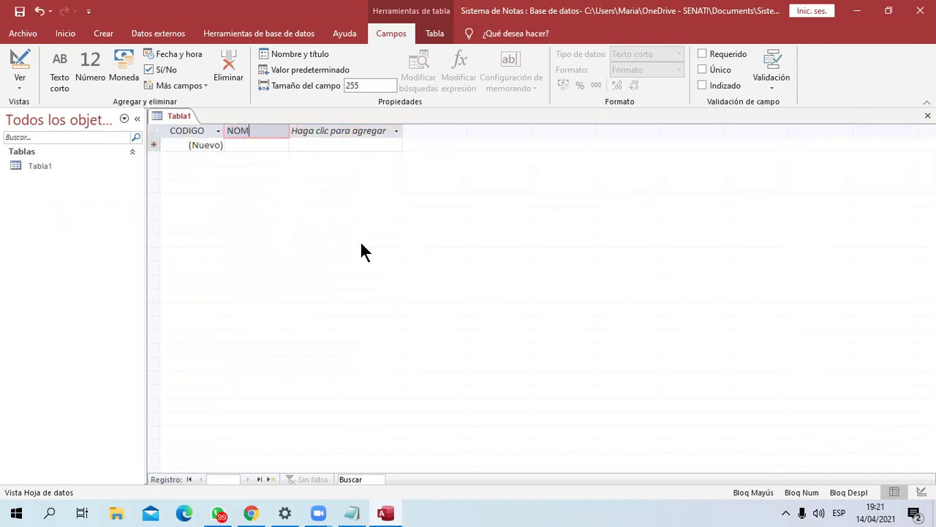
type("DISTRITO")
key("Return")
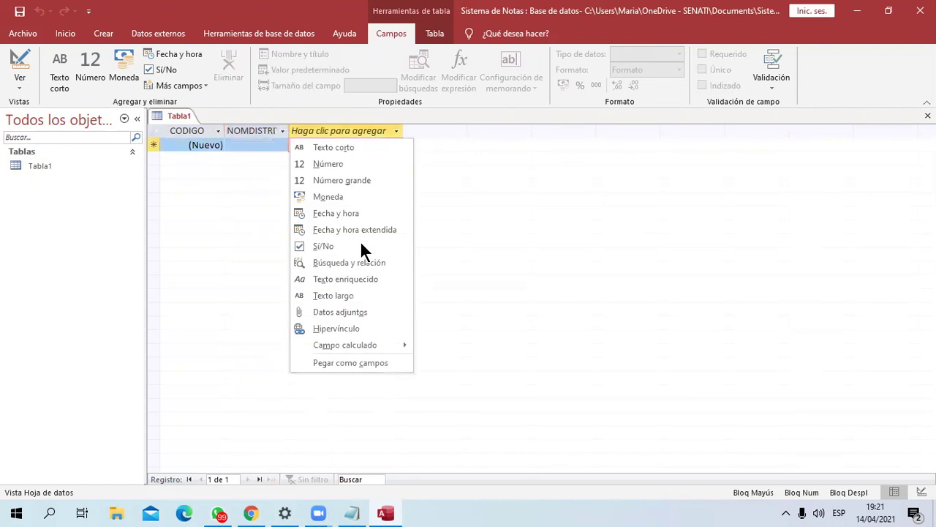
left_click(259, 146)
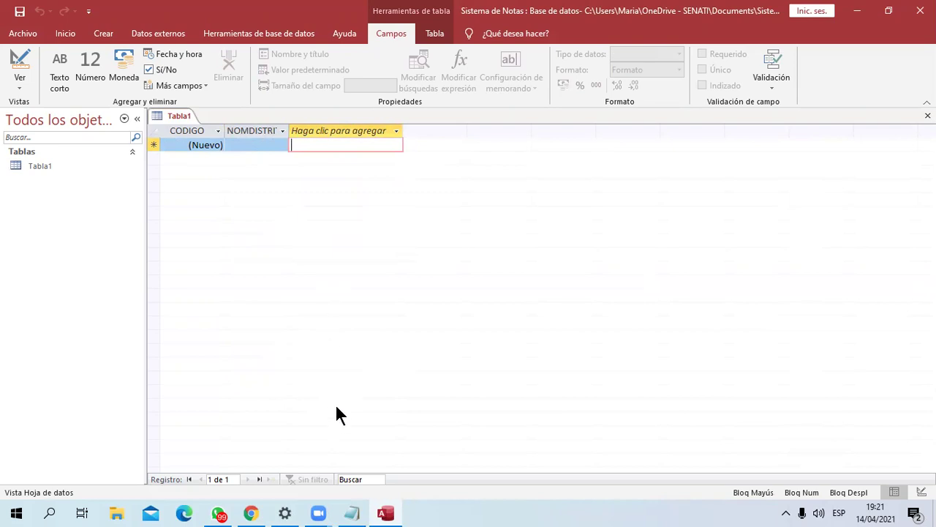
Widen the CODIGO and NOMDISTRITO columns of Tabla1 so that the full field names fit
left_click(352, 513)
left_click(352, 513)
left_click_drag(225, 127, 247, 127)
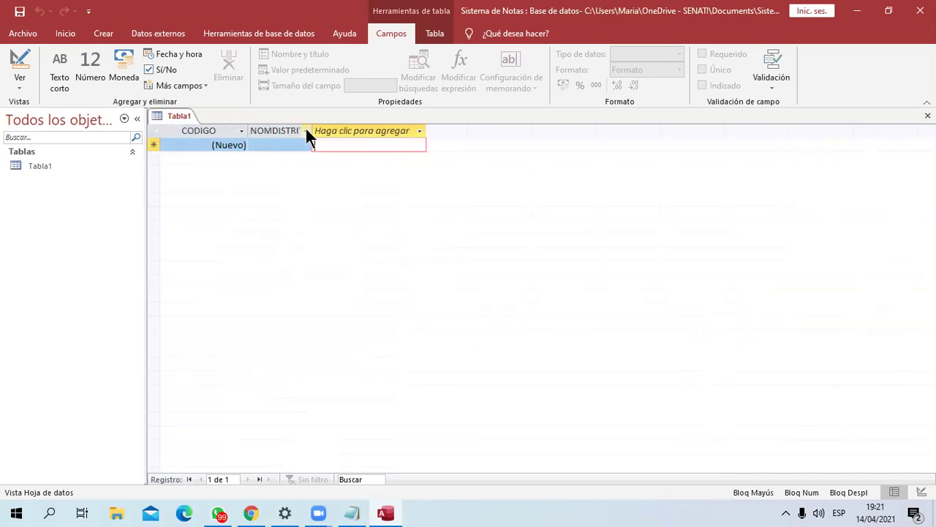
left_click_drag(313, 129, 354, 127)
left_click(358, 130)
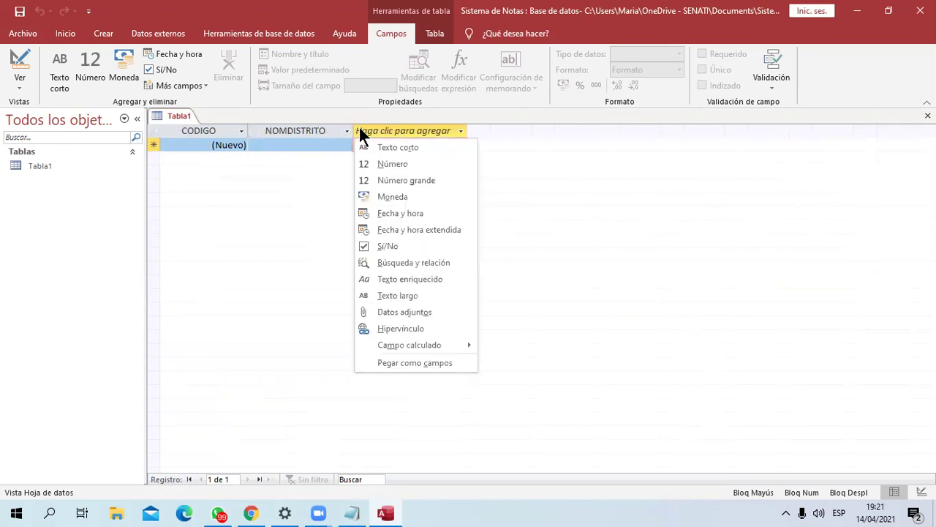
left_click(353, 125)
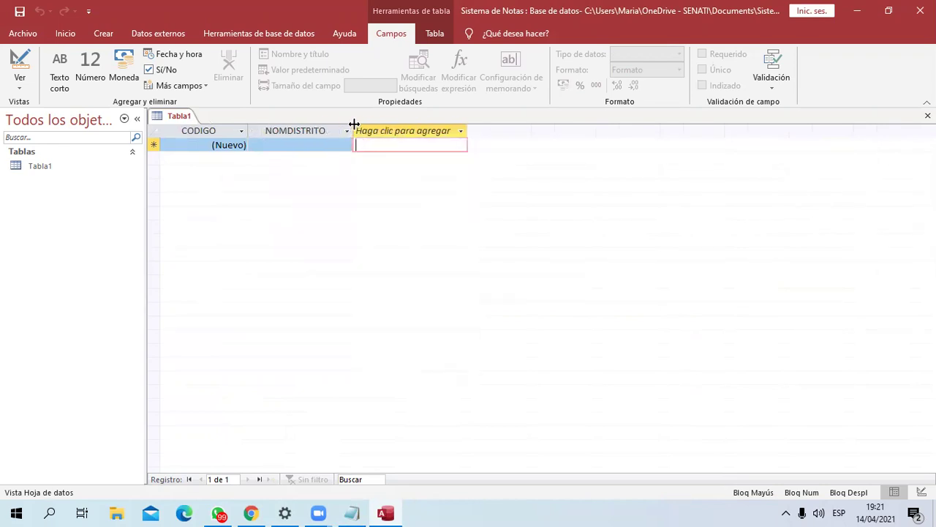
left_click_drag(354, 124, 369, 126)
left_click(395, 130)
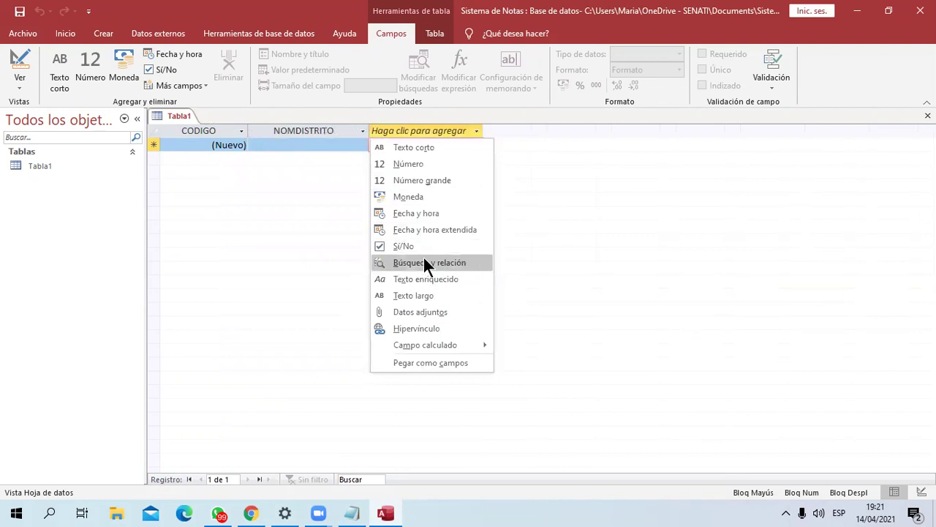
Enter COMAS and LIMA as the first two records in the NOMDISTRITO field
left_click(314, 146)
left_click(315, 146)
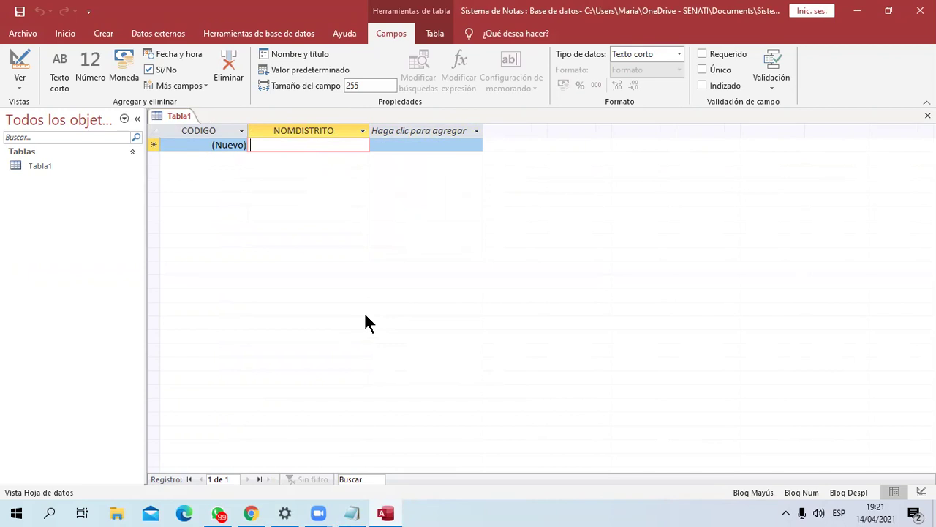
type("COMAS")
key("Down")
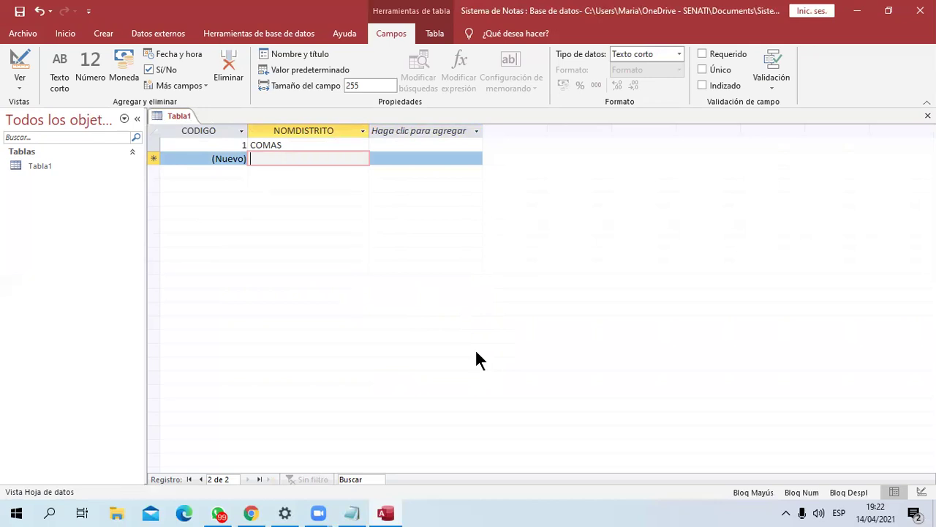
type("LIMA")
key("Return")
key("Return")
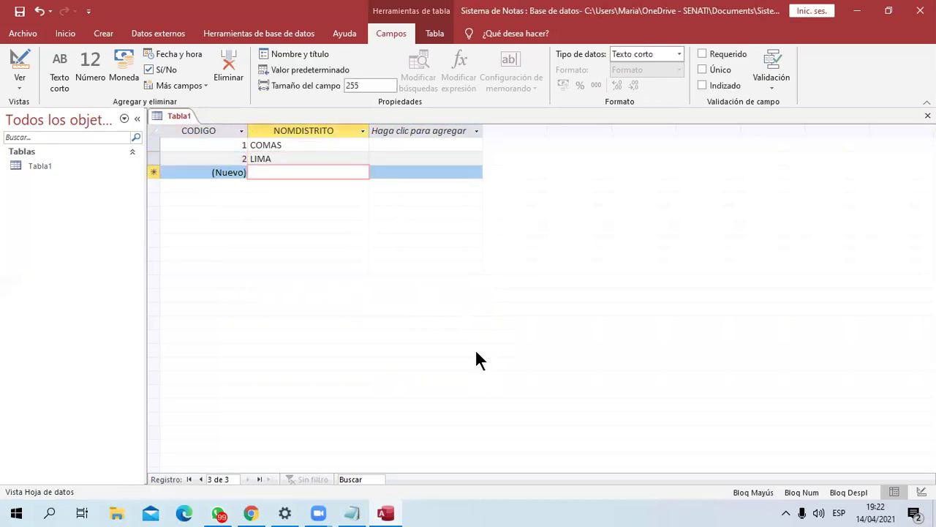
Add the districts CARABAYLLO and LINCE as the third and fourth records of NOMDISTRITO
type("LI")
key("BackSpace")
key("BackSpace")
type("CAR")
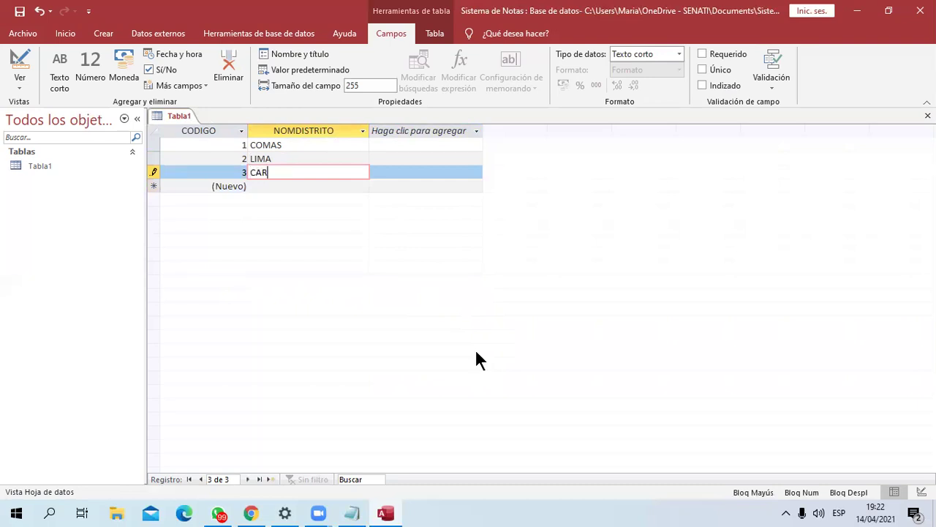
type("ABAYLLO")
key("Return")
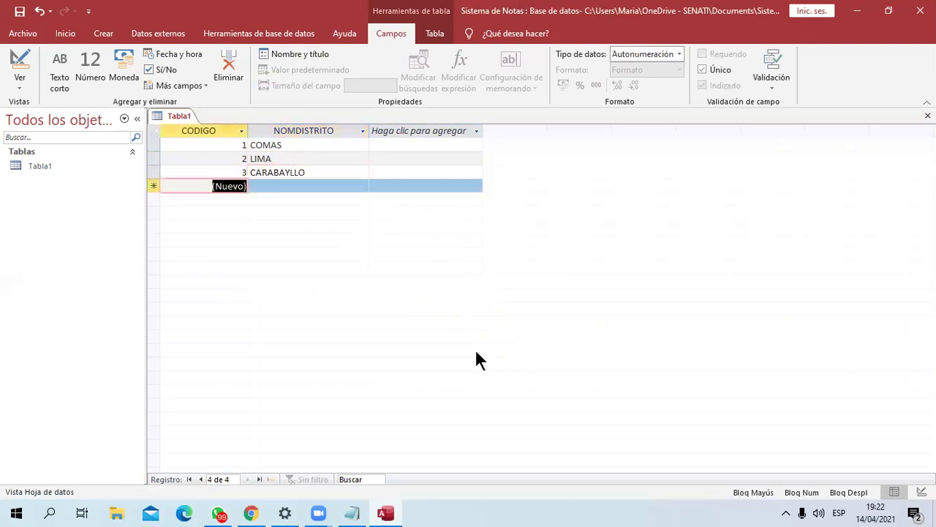
key("Return")
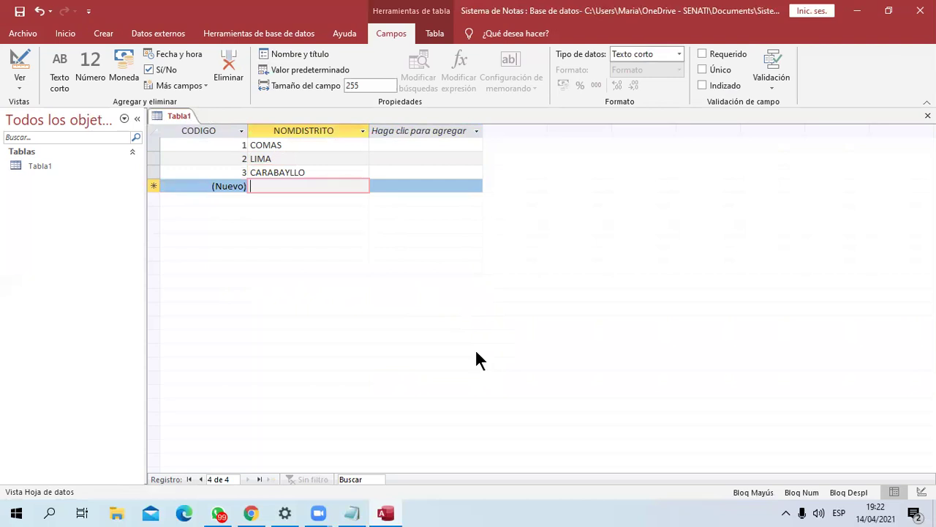
type("LINCE")
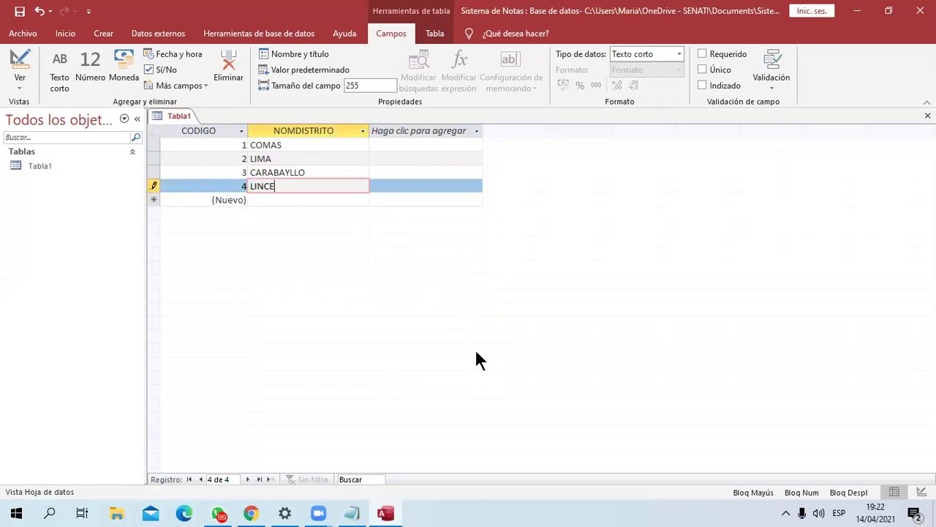
key("Return")
key("Return")
Add the districts INDEPENDENCIA and ANCON as the fifth and sixth records of NOMDISTRITO
type("IND")
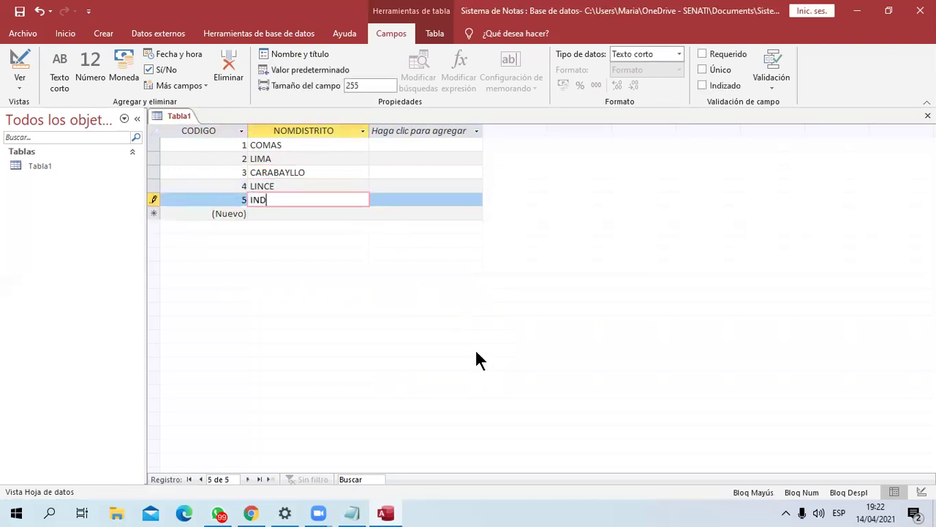
type("EPENDENCIA")
key("Return")
key("Return")
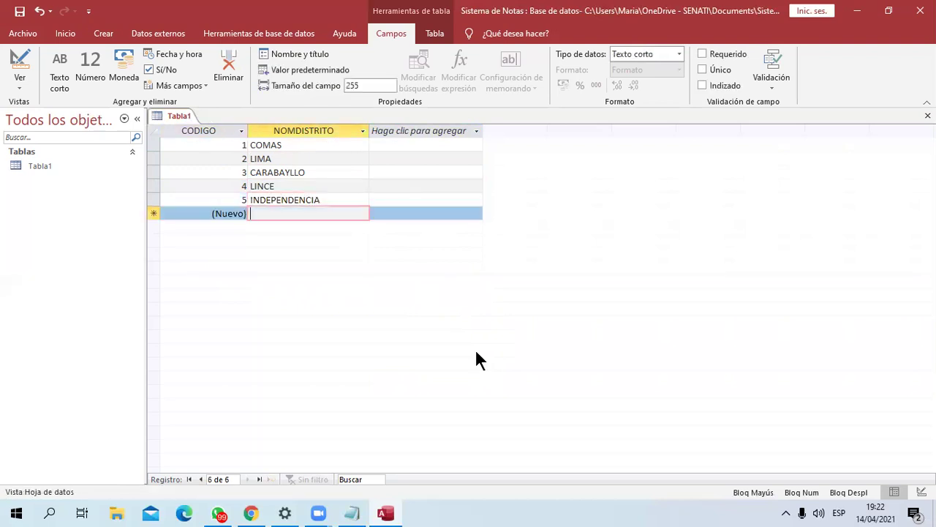
type("ANCOMM")
key("BackSpace")
key("BackSpace")
type("N")
key("Return")
key("Return")
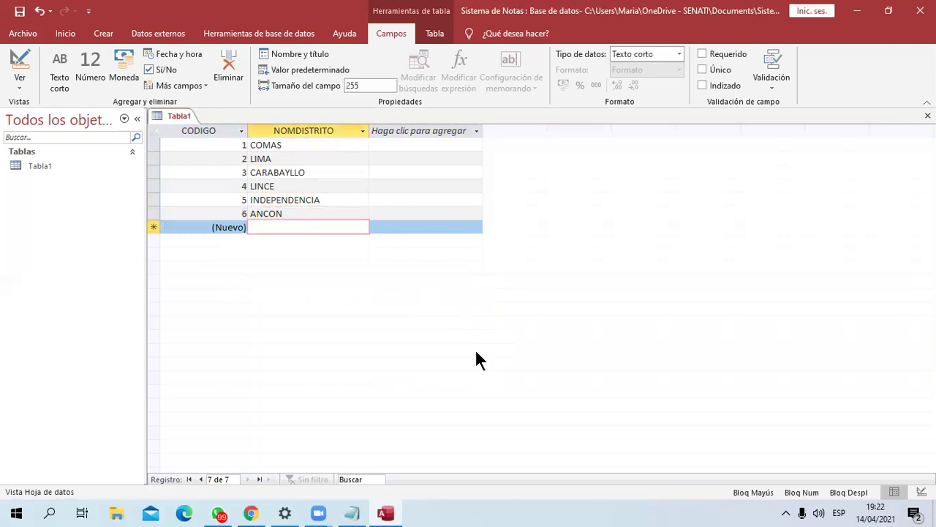
Add the districts VENTANILLA and OLIVOS as the seventh and eighth records of NOMDISTRITO
type("VENTANILLA")
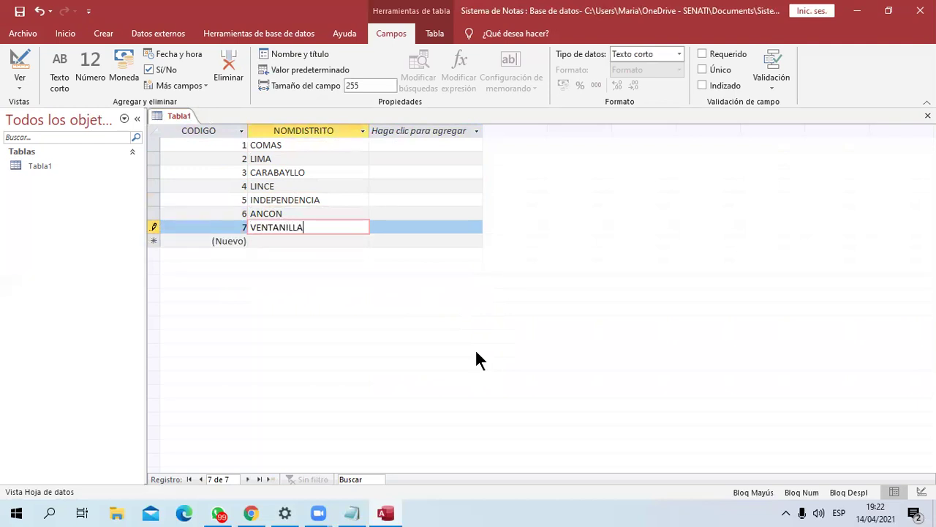
key("Return")
key("Return")
type("OL")
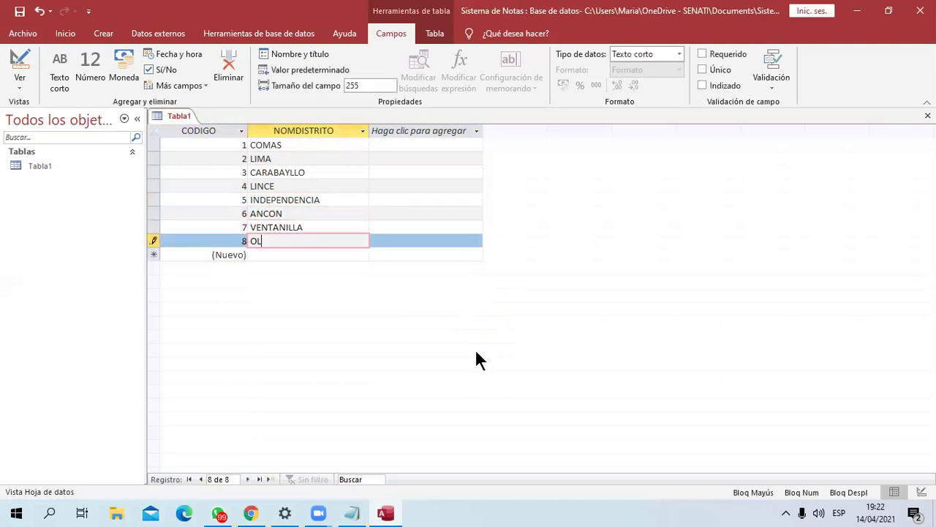
type("IVOS")
key("Return")
key("Return")
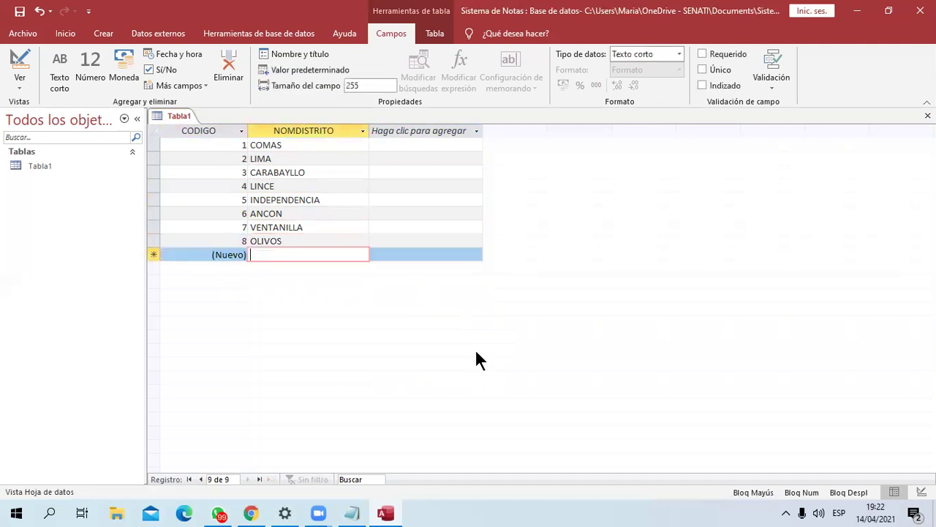
Add SMP, SAN BORJA and MIRAFLORES as the last three records in the NOMDISTRITO field
type("SMP")
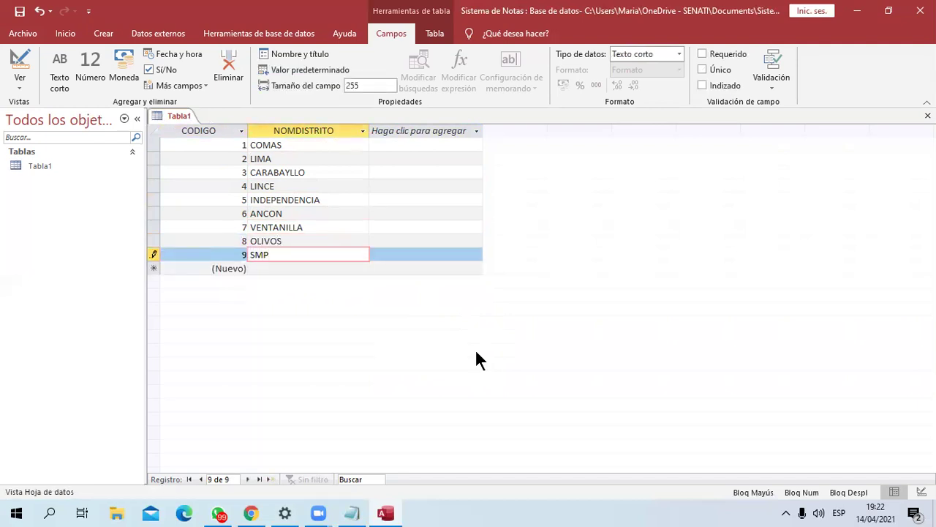
key("Return")
key("Return")
type("SAN BO")
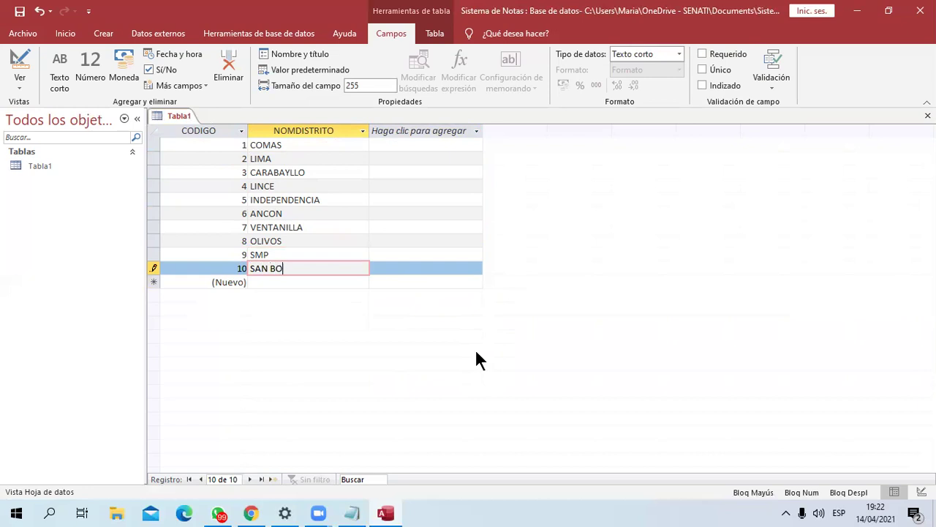
type("RJA")
key("Return")
key("Return")
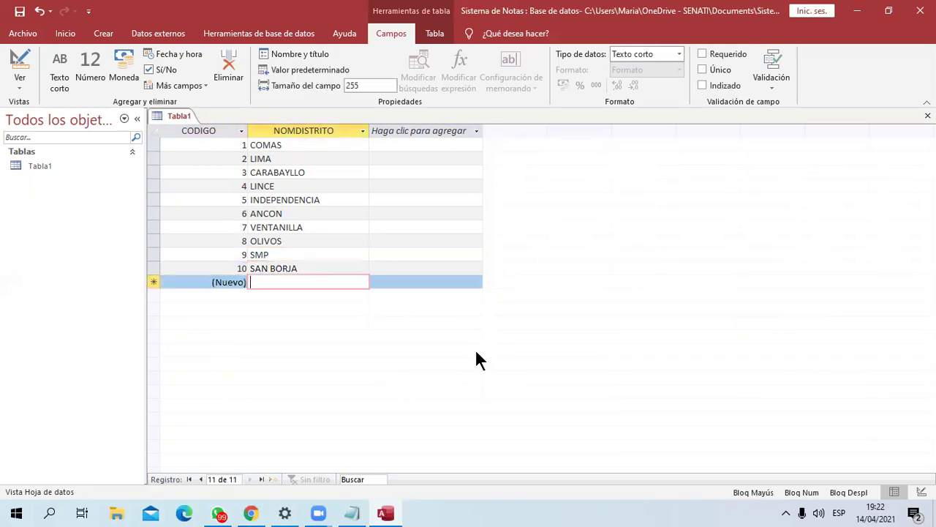
type("M")
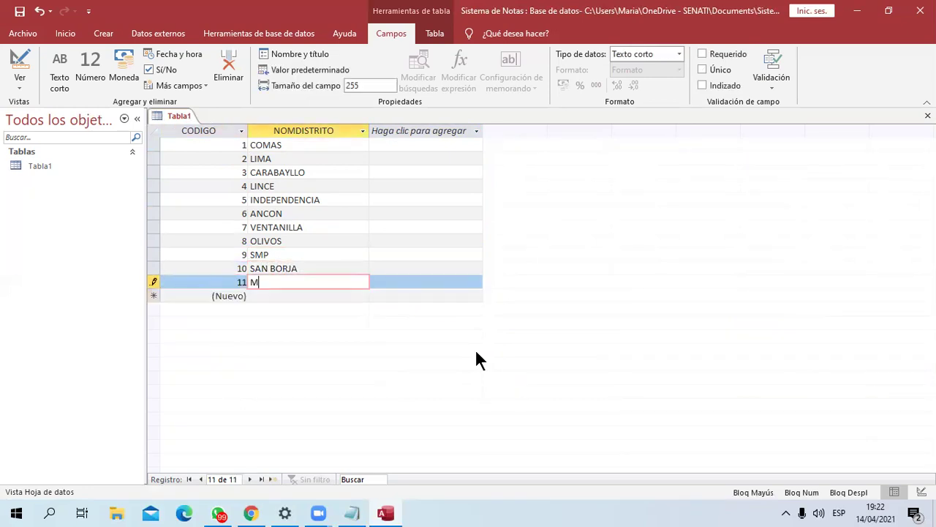
type("IRAFLORES")
Save Tabla1 under the name DISTRITOS
left_click(20, 13)
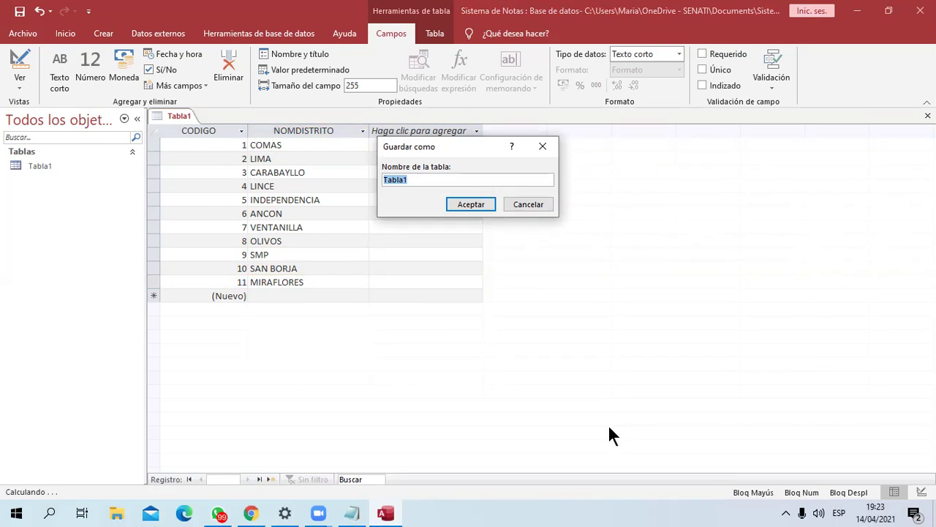
type("DISTRITOS")
key("Return")
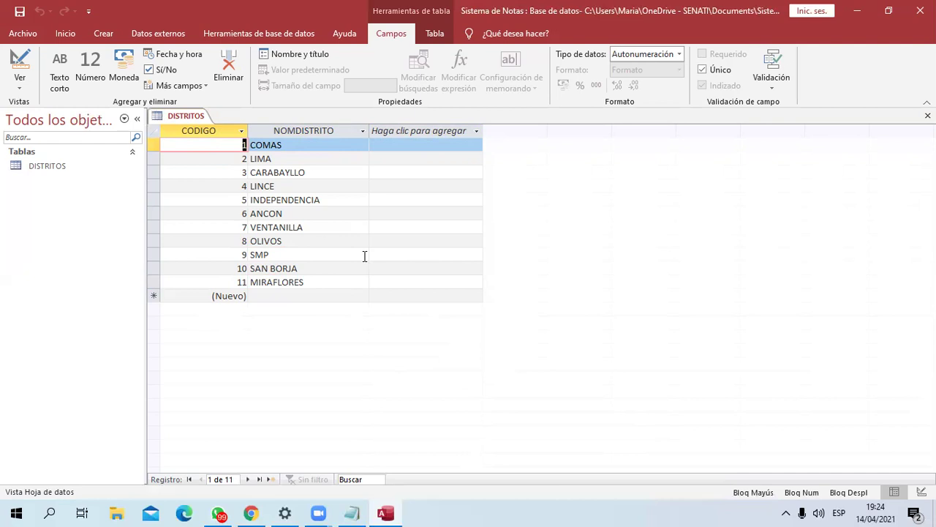
Give the NOMDISTRITO field the title (Título) NOMBRE DEL DISTRITO, keeping its field name
left_click(306, 130)
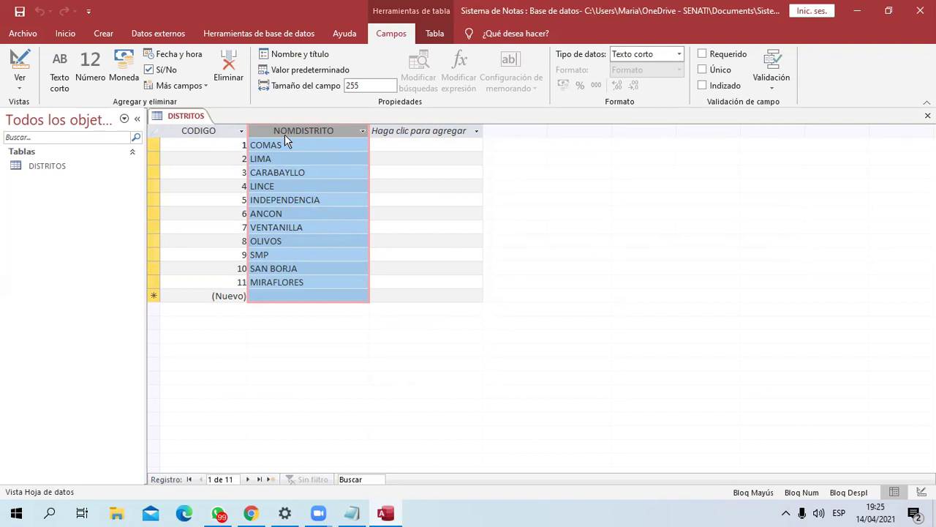
left_click(298, 53)
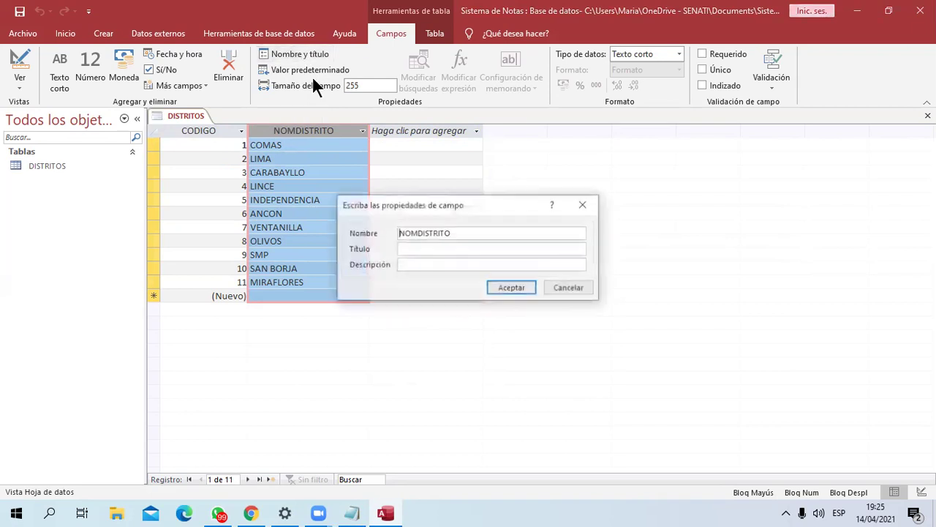
left_click(422, 249)
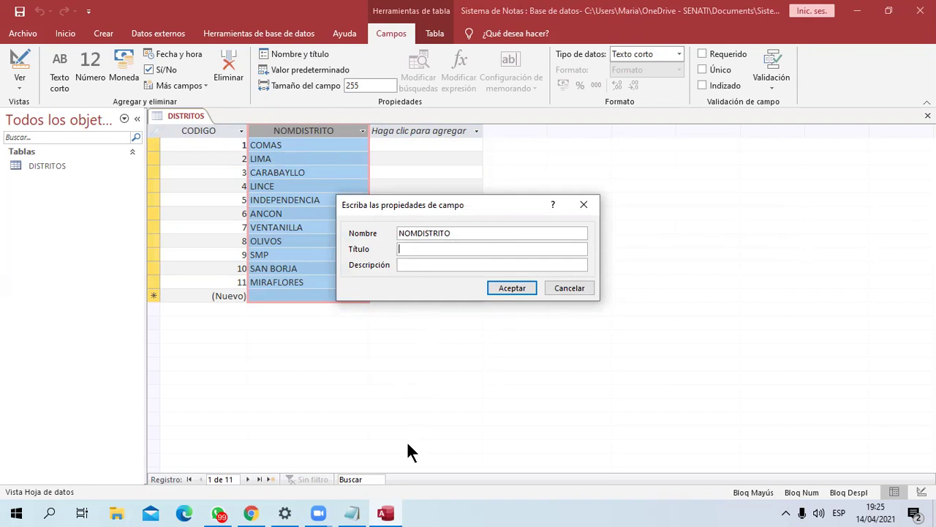
type("NOMBRE DISTR")
key("BackSpace")
key("BackSpace")
key("BackSpace")
key("BackSpace")
type("EL DISTRITO")
left_click_drag(453, 232, 388, 233)
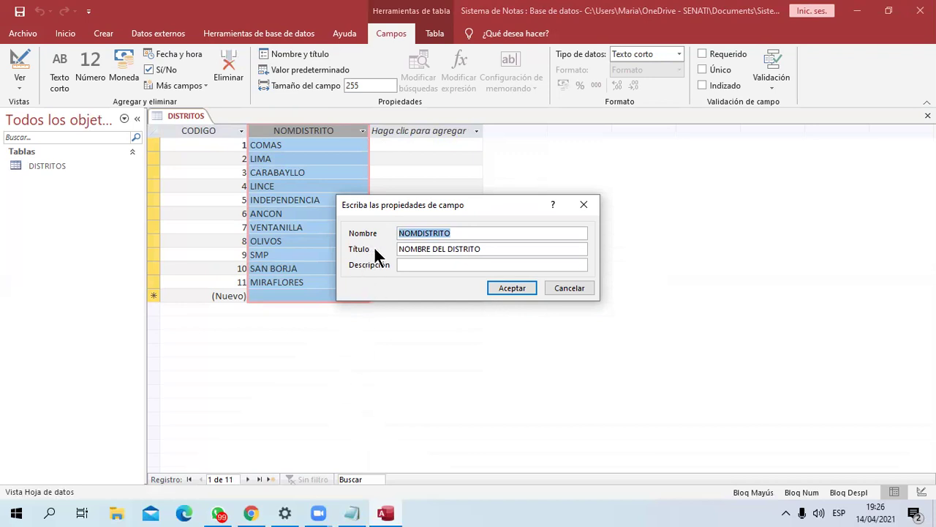
left_click(496, 287)
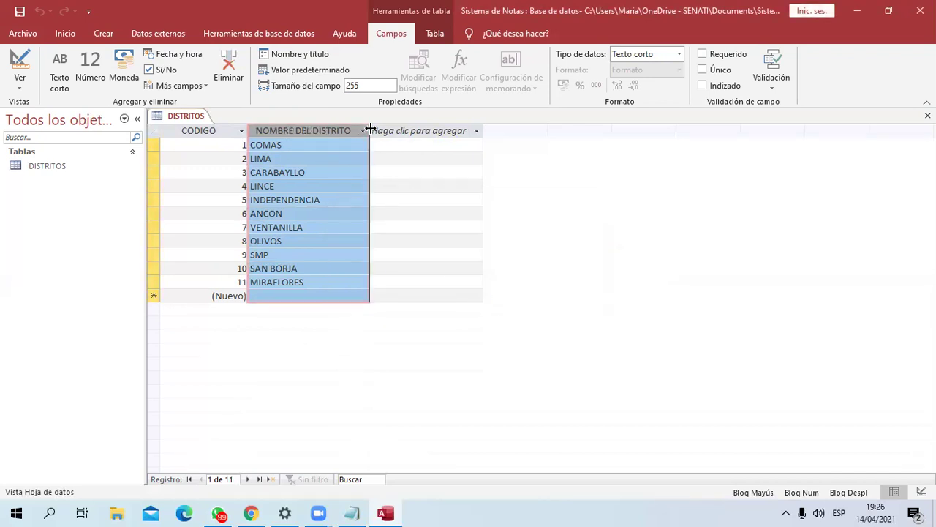
Widen the NOMBRE DEL DISTRITO column to give its heading more room
left_click_drag(370, 129, 404, 130)
left_click(407, 131)
left_click(310, 134)
Set the field size of the NOMBRE DEL DISTRITO column to 80 and accept the possible data loss
left_click(310, 131)
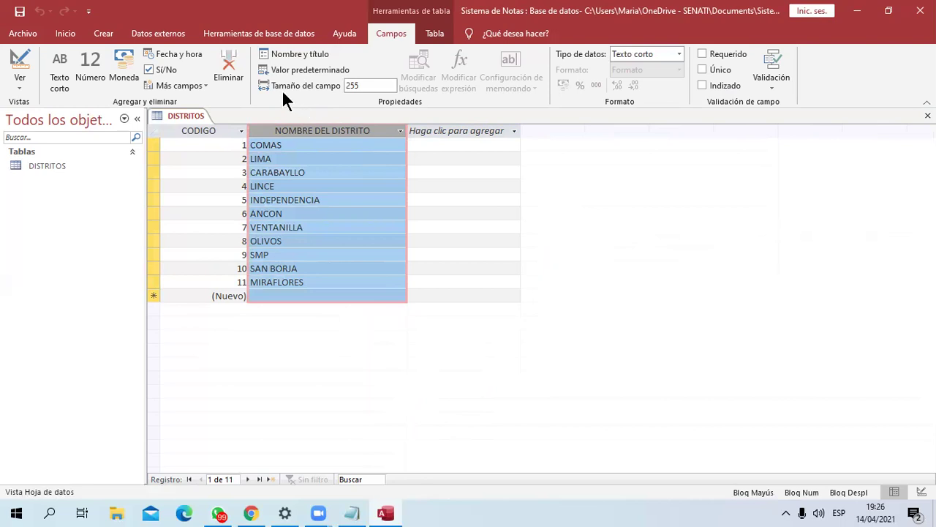
left_click(366, 86)
left_click(380, 84)
double_click(380, 83)
type("80")
key("Return")
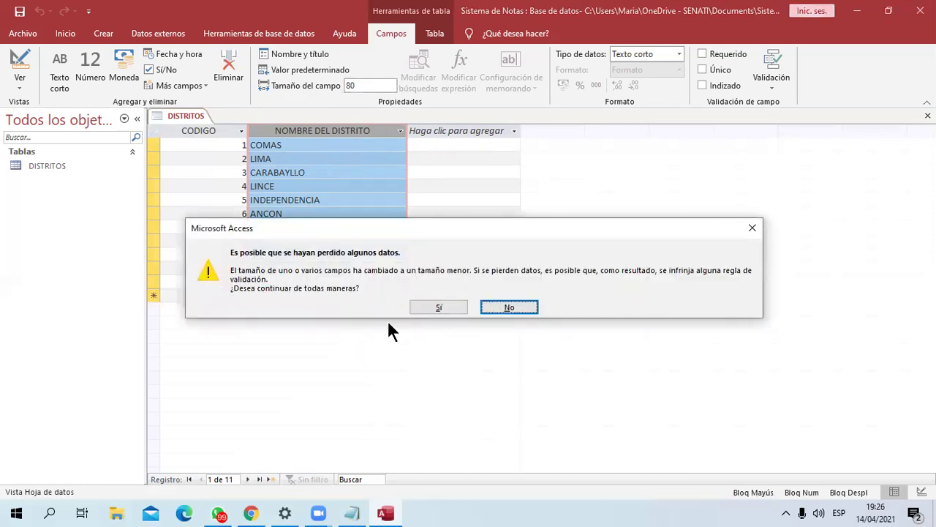
left_click(438, 307)
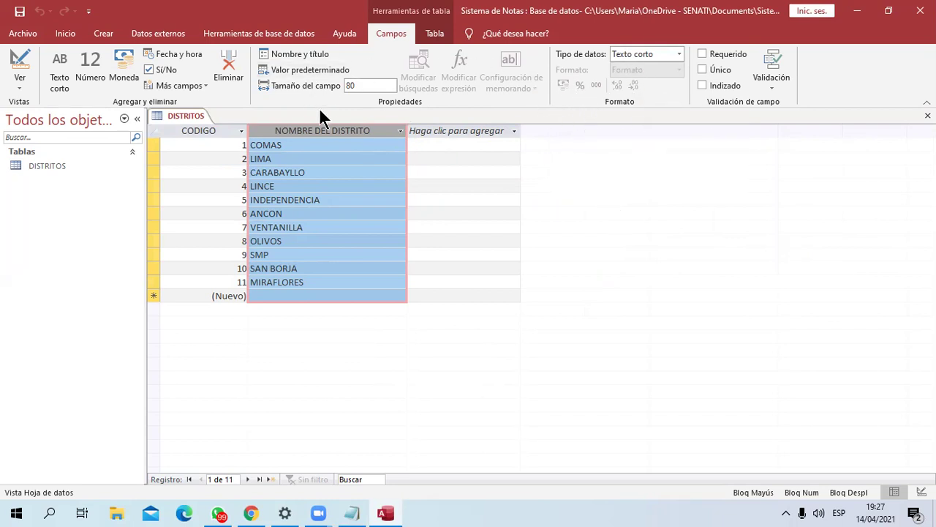
Close the DISTRITOS table, saving its design changes, and select it in the list of tables
right_click(188, 117)
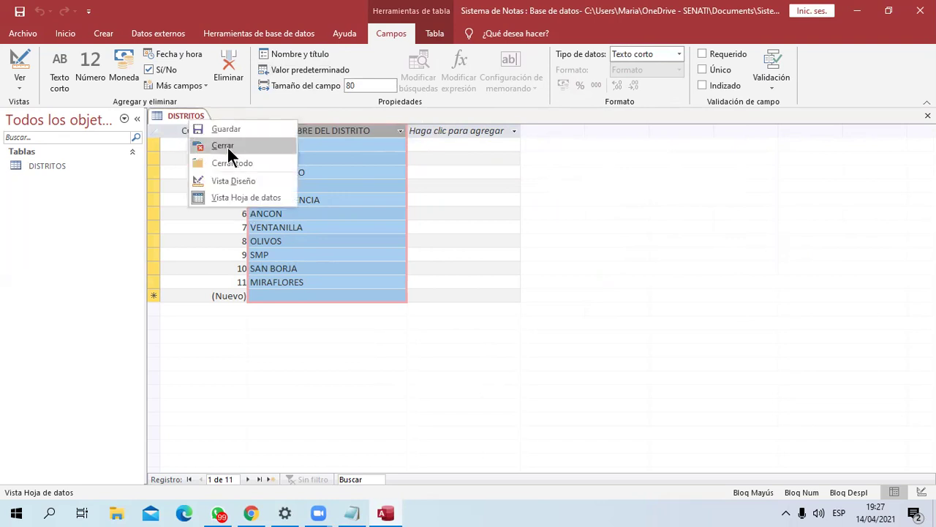
left_click(227, 145)
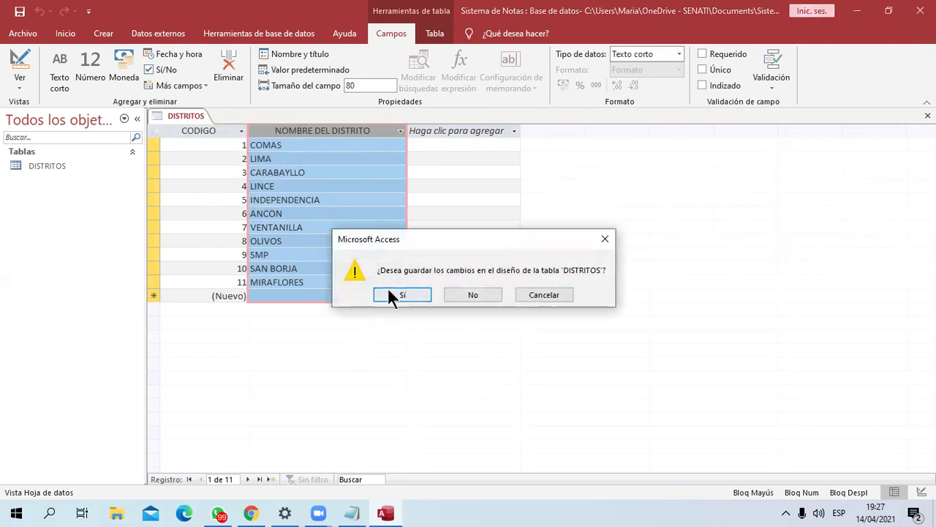
left_click(387, 291)
left_click(66, 170)
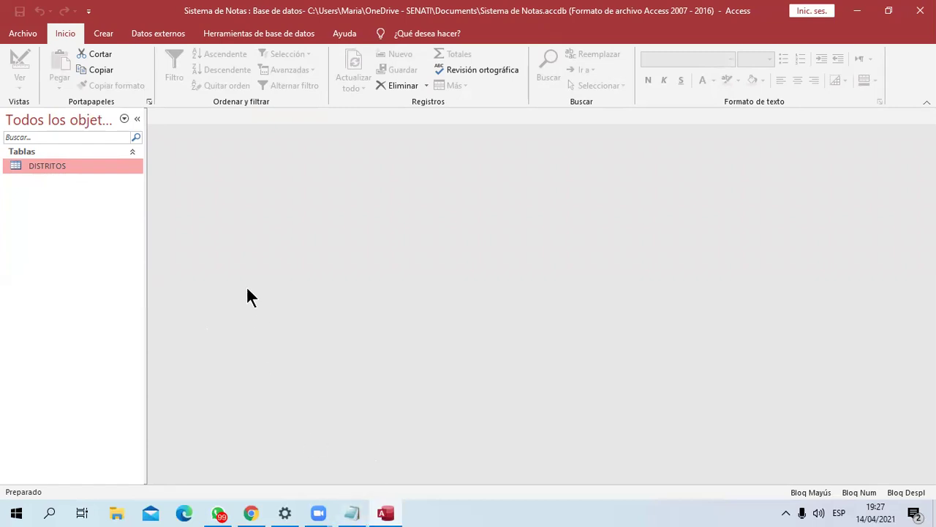
Switch to the Notepad plan and review the list of tables for registering grades and the Distritos field layout
left_click(349, 513)
left_click(110, 426)
scroll(115, 408, "down", 1)
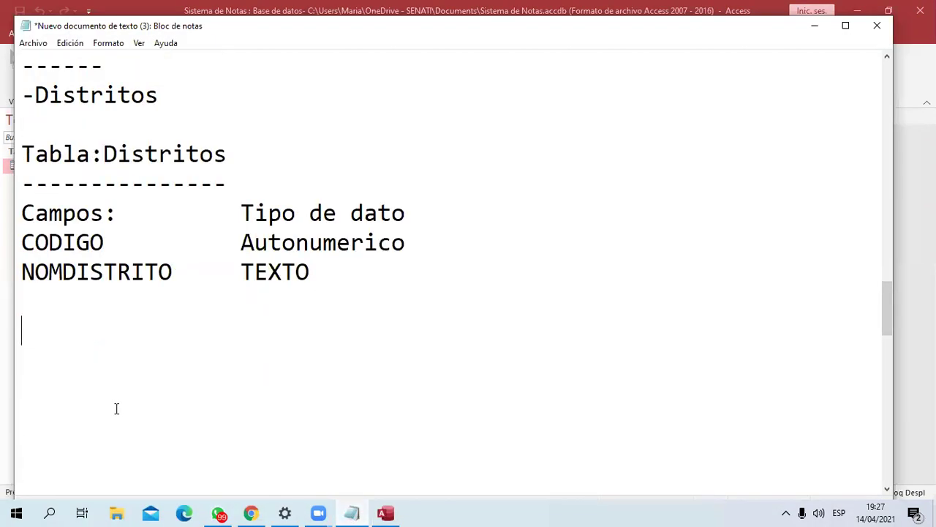
scroll(120, 402, "up", 3)
scroll(129, 398, "down", 3)
scroll(130, 395, "up", 3)
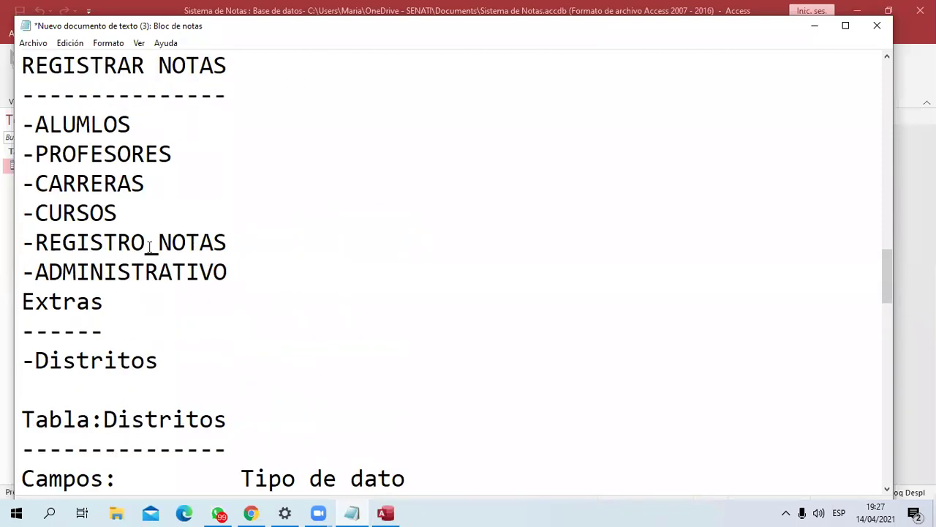
scroll(151, 272, "down", 1)
scroll(151, 271, "down", 2)
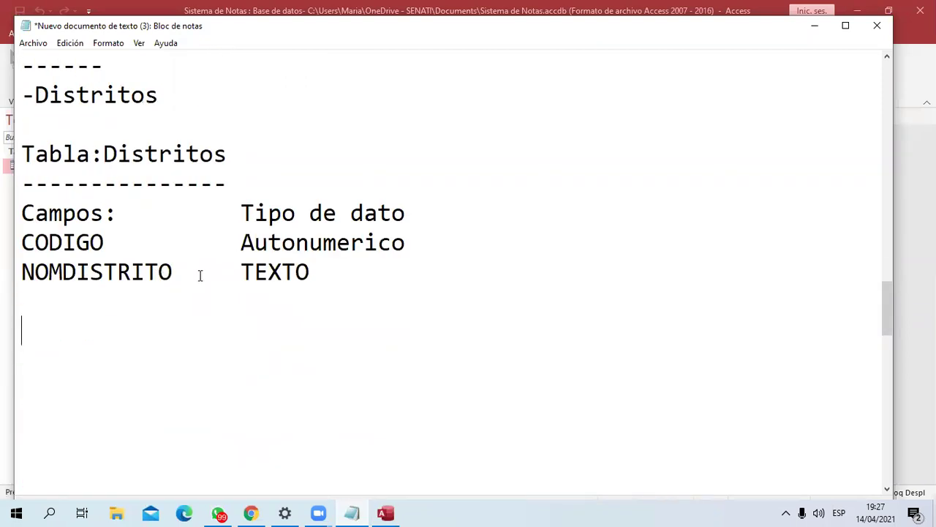
Add the heading "Tabla: Carreras" below the Distritos table plan
type("Tablas Carreras")
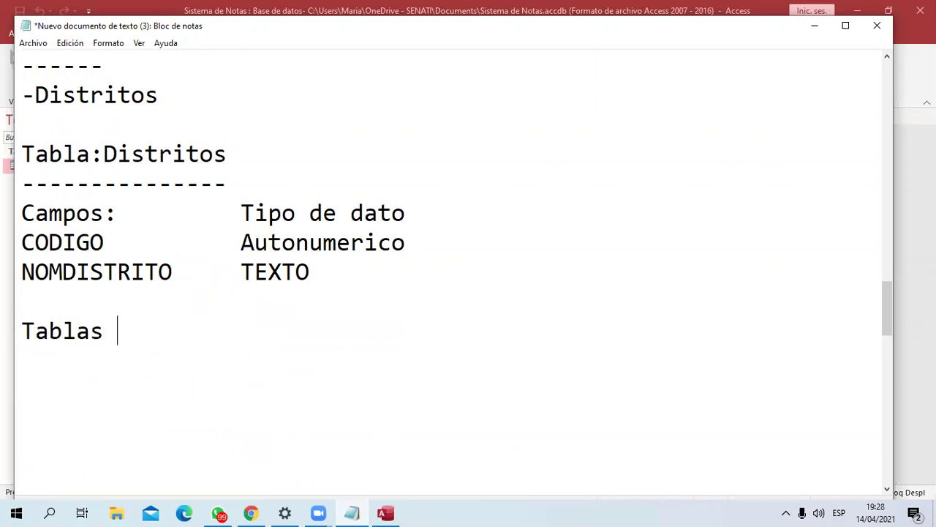
key("Left")
key("Left")
key("Left")
key("Left")
key("Left")
key("Left")
key("Left")
key("Left")
key("Left")
key("BackSpace")
type(":")
Underline the "Tabla: Carreras" heading with a row of dashes, leaving one empty line below it
left_click(323, 405)
type("---------------")
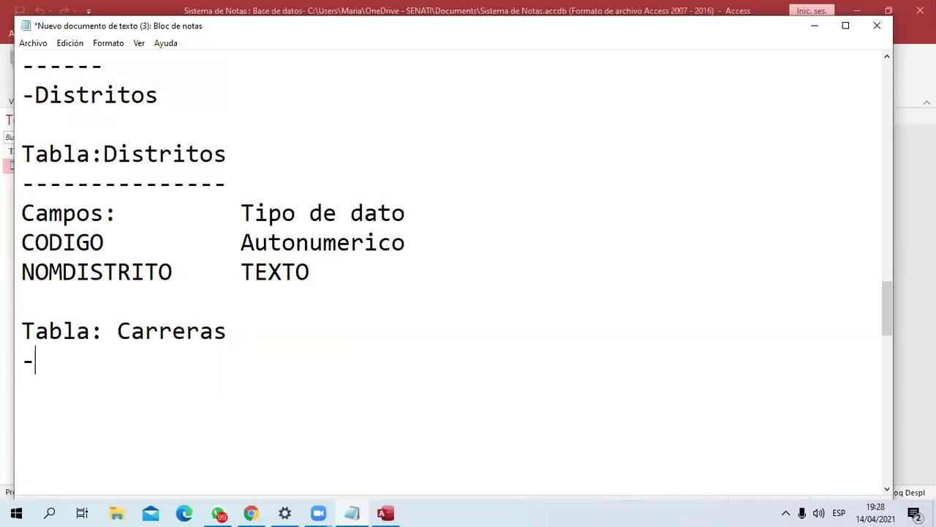
key("Return")
key("Return")
key("Return")
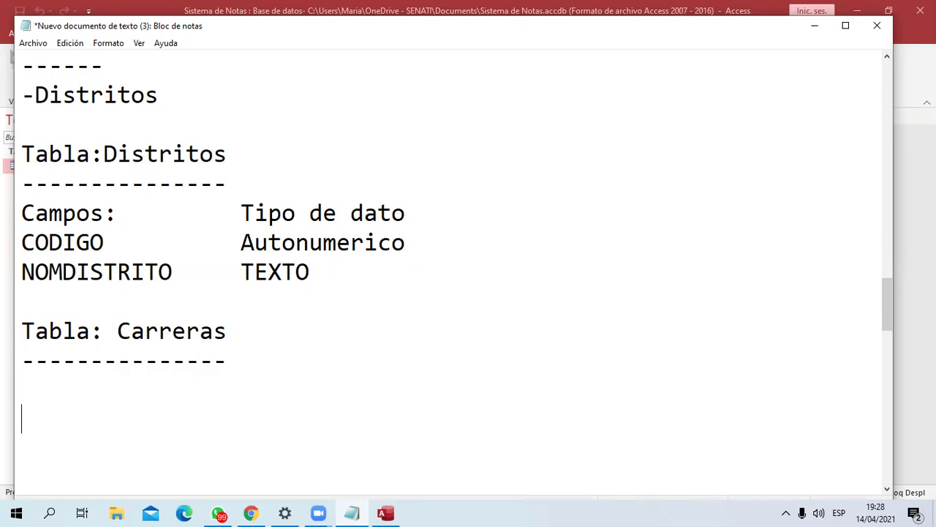
key("BackSpace")
key("BackSpace")
Copy the "Campos: / Tipo de dato" header line from the Distritos plan and paste it under the Carreras underline
key("Up")
key("Up")
key("Up")
key("Up")
key("Up")
key("Up")
key("shift+End")
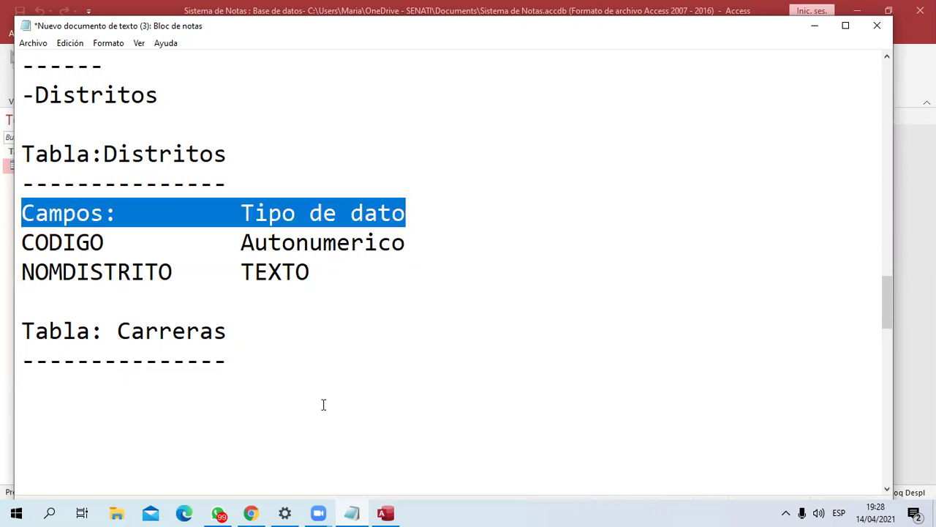
key("ctrl+c")
key("Down")
key("Down")
key("Down")
key("Down")
key("Down")
key("Down")
key("ctrl+v")
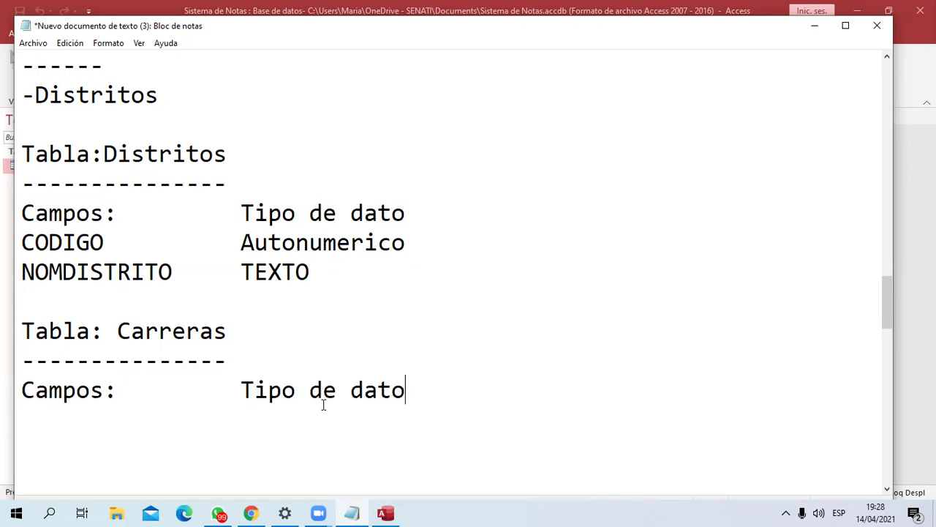
List the field CODIGO with data type Autonumeracion under the Carreras column headers
scroll(329, 395, "down", 2)
left_click(104, 247)
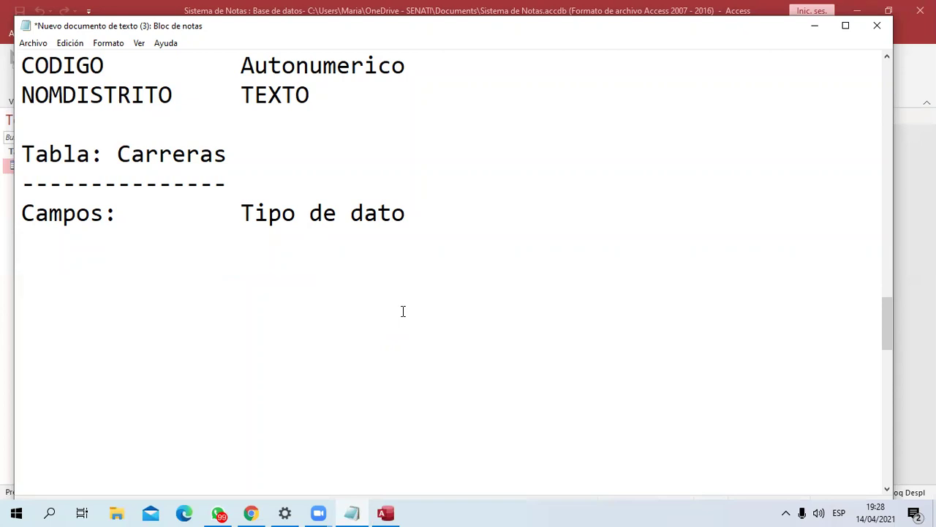
type("CODIGO")
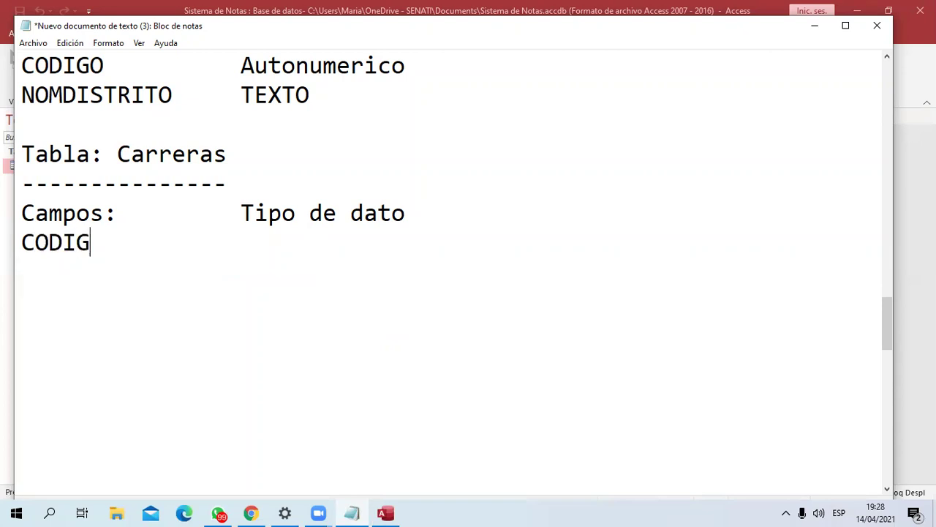
key("Tab")
key("Tab")
type("Au")
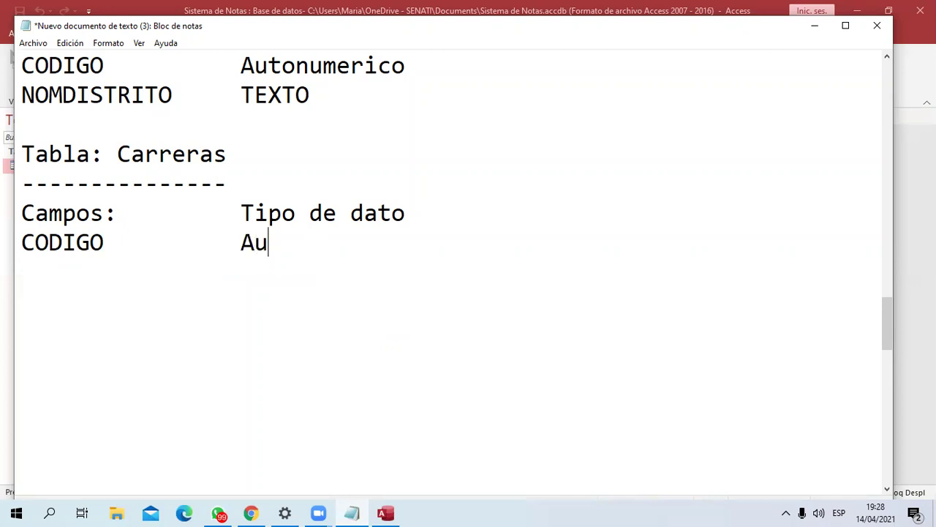
type("tonumeracion")
key("Return")
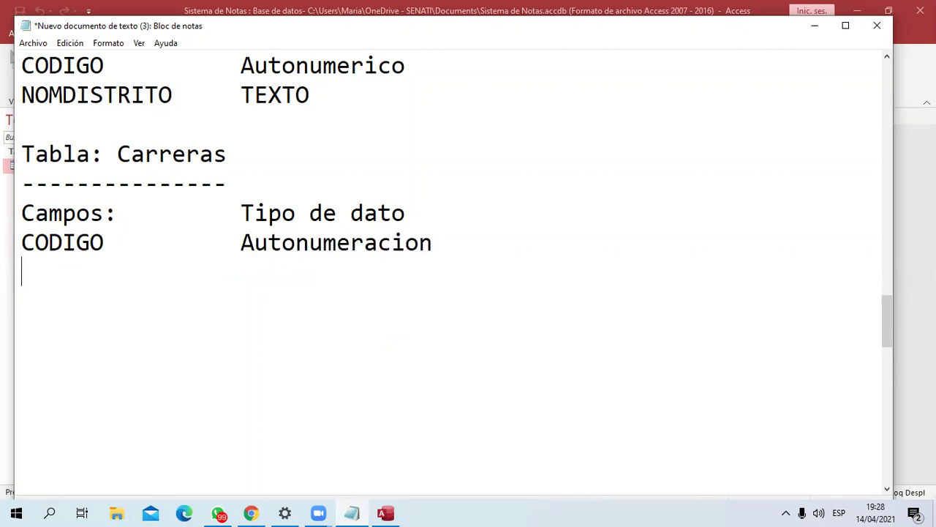
List the field NOMCARRERA with data type Texto in the Carreras plan
type("NOMCA")
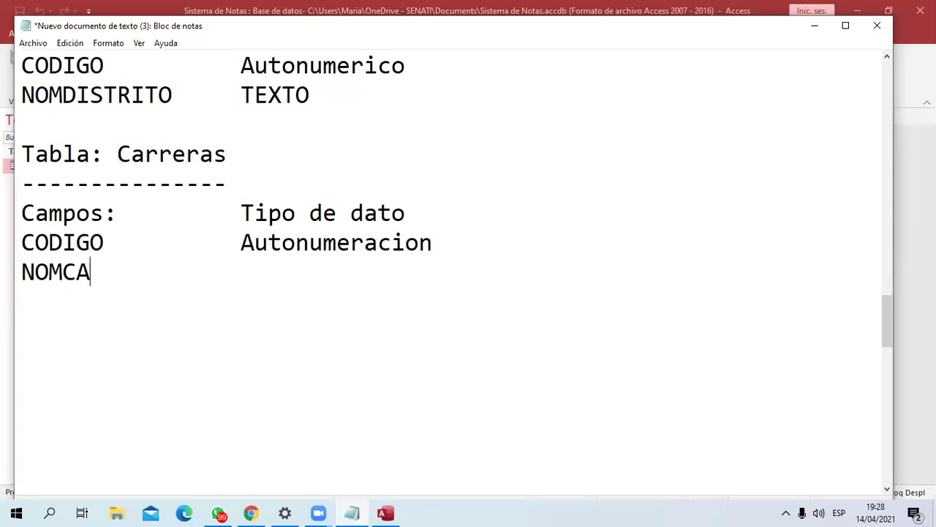
type("RRERA")
key("Tab")
type("Texto")
key("Return")
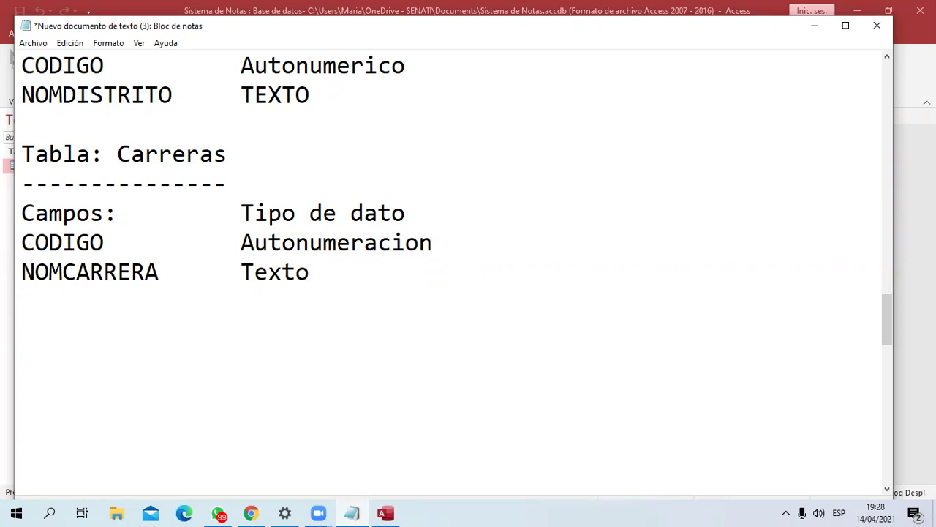
List the field NMODULOS with data type Numrero below NOMCARRERA
type("n")
key("BackSpace")
type("NMODULOS")
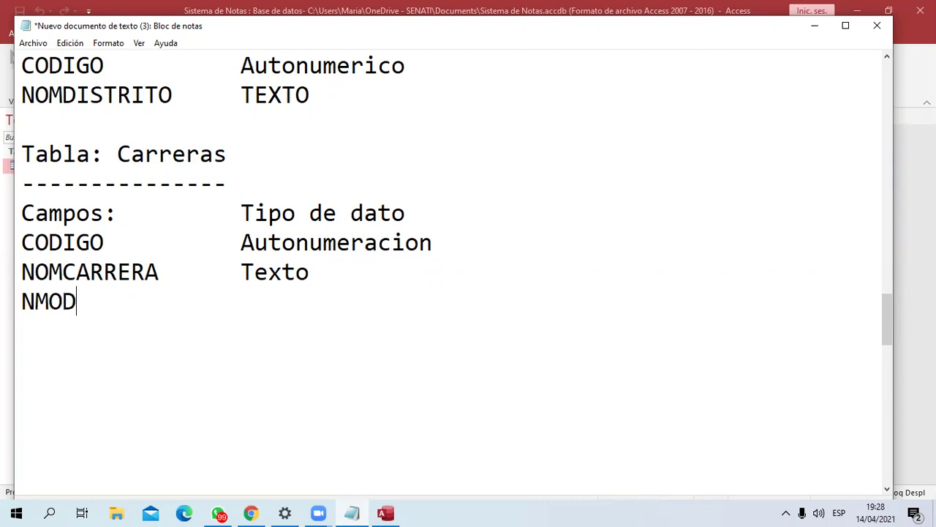
key("Tab")
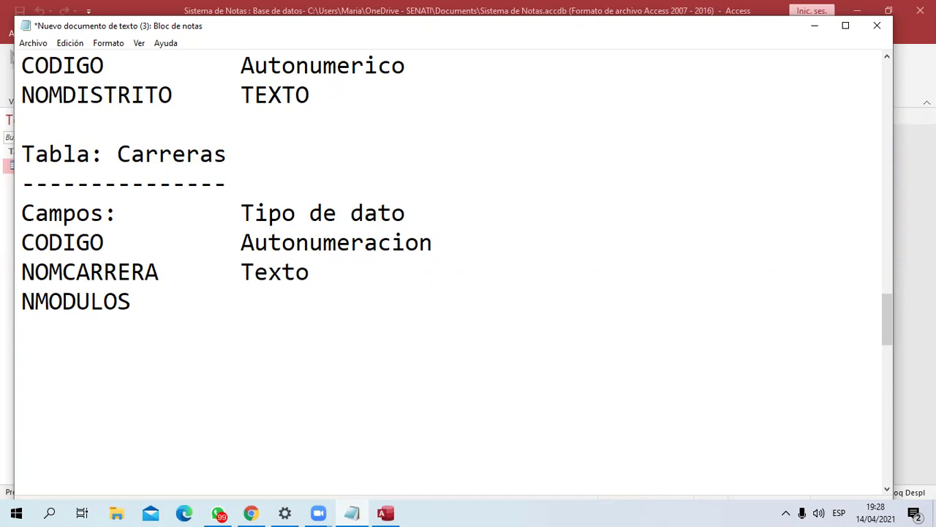
type("Numrero")
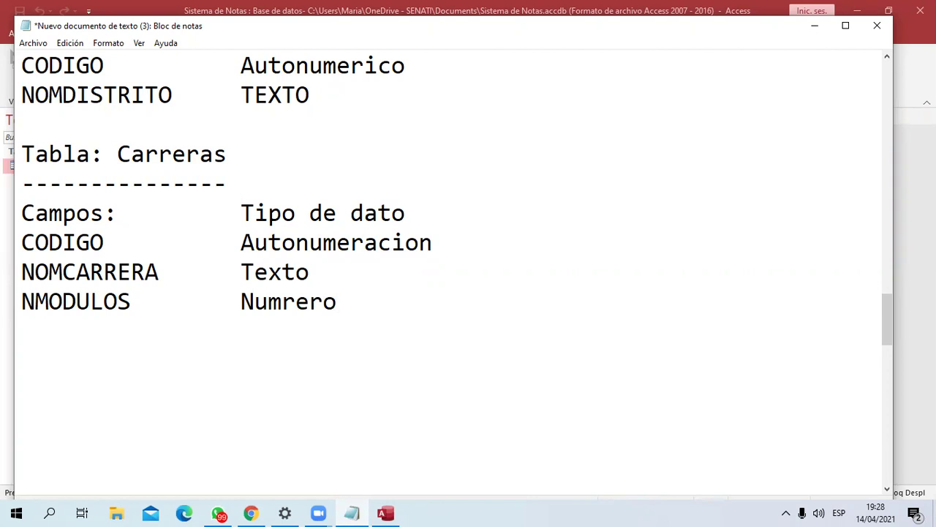
List the field DURACION in capitals with data type TEXTO below NMODULOS
left_click(421, 290)
key("Return")
type("duracion")
key("Tab")
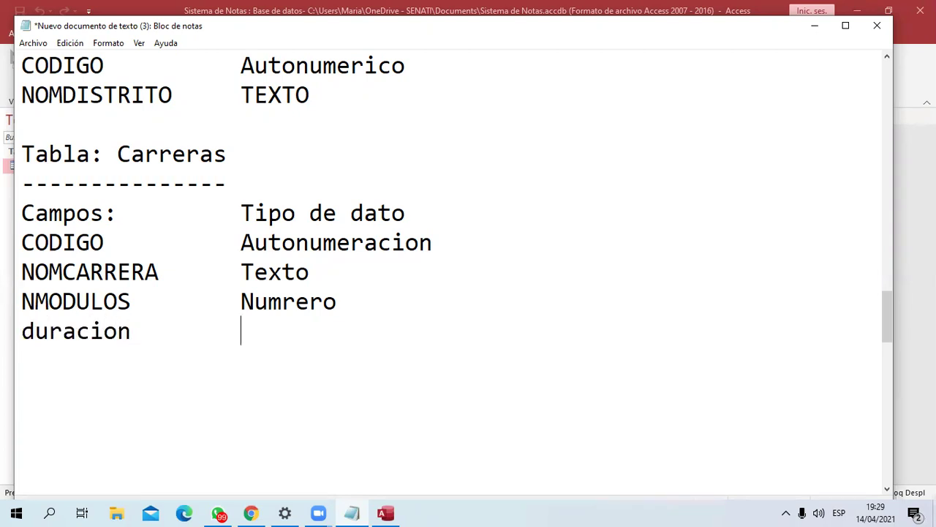
left_click(21, 331)
key("Delete")
key("End")
key("shift+Home")
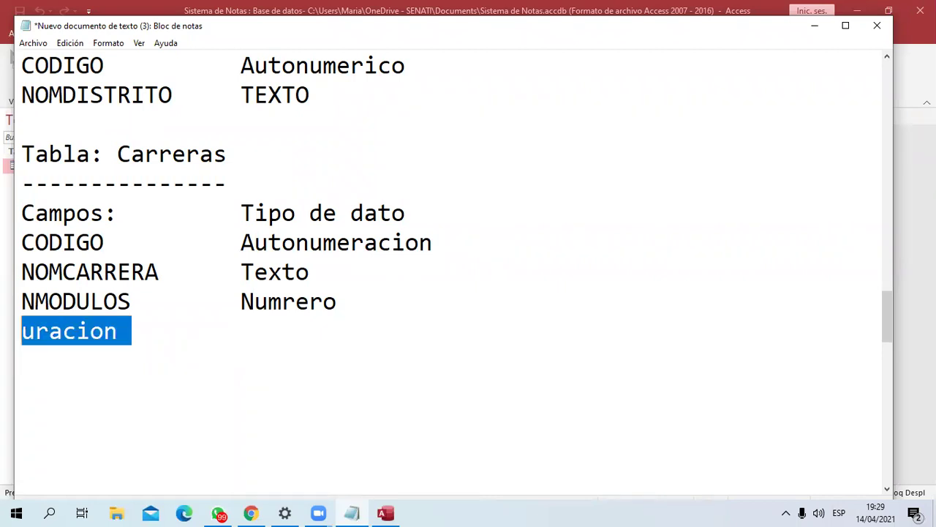
type("DURACIO")
type("TEXTO")
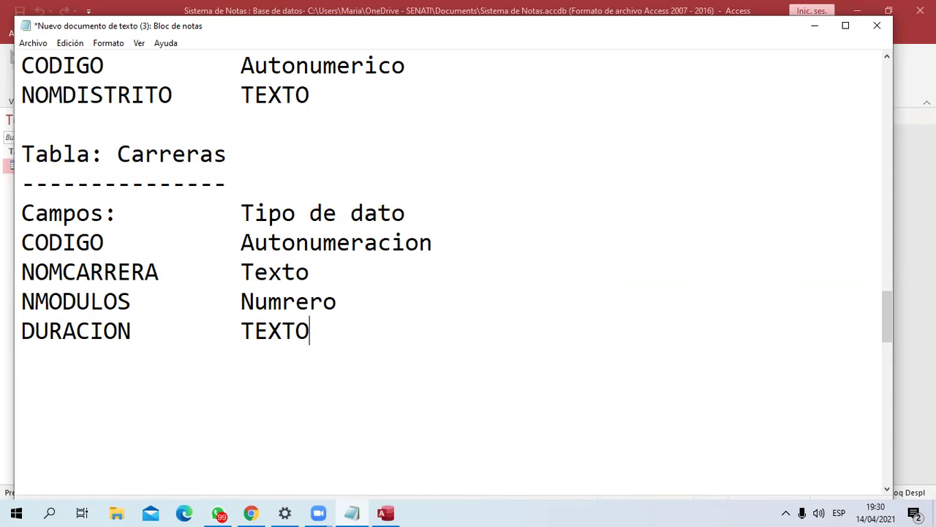
Examine the DURACION line, its data type and the complete field list planned for the Carreras table
left_click_drag(345, 327, 12, 335)
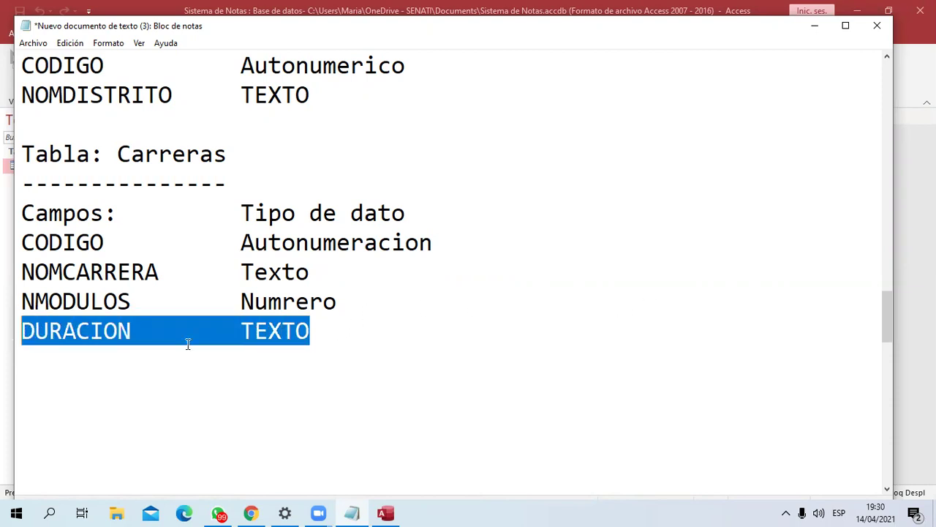
left_click(330, 349)
left_click_drag(330, 332, 15, 326)
left_click(300, 331)
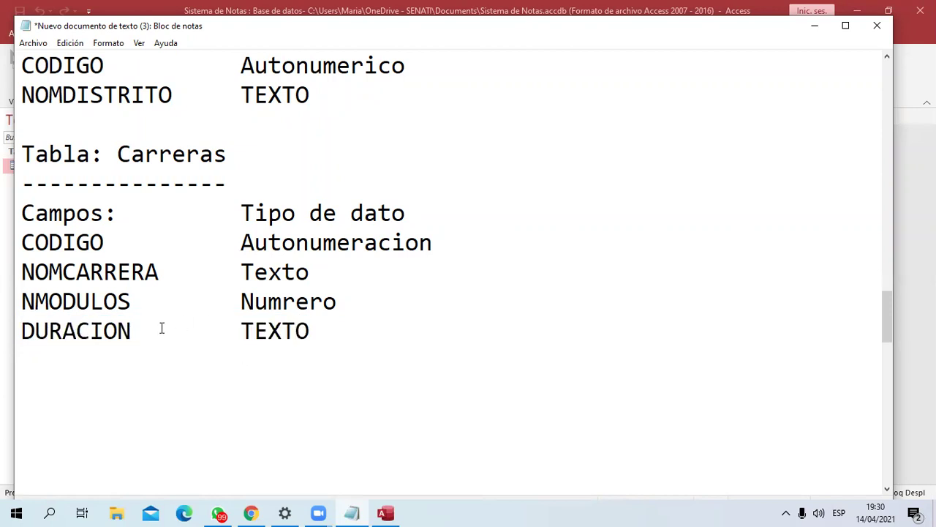
left_click_drag(161, 329, 6, 328)
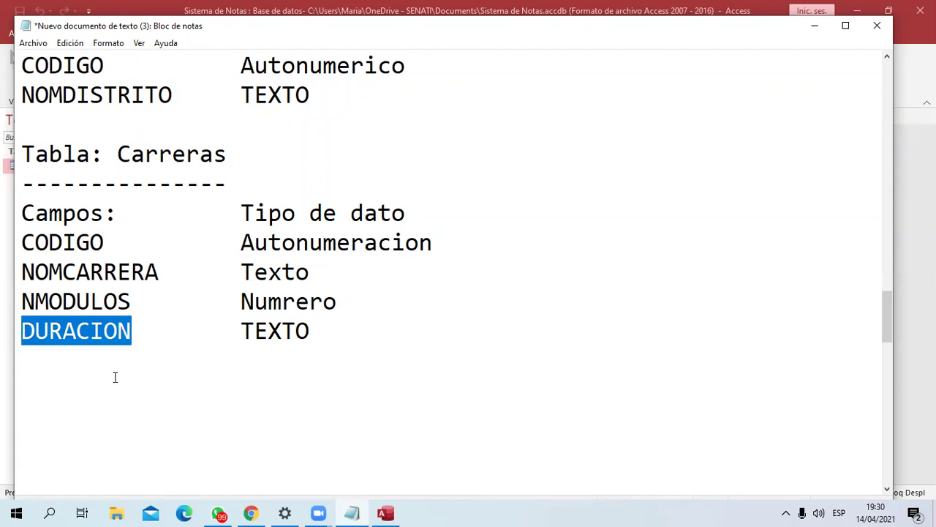
left_click(241, 348)
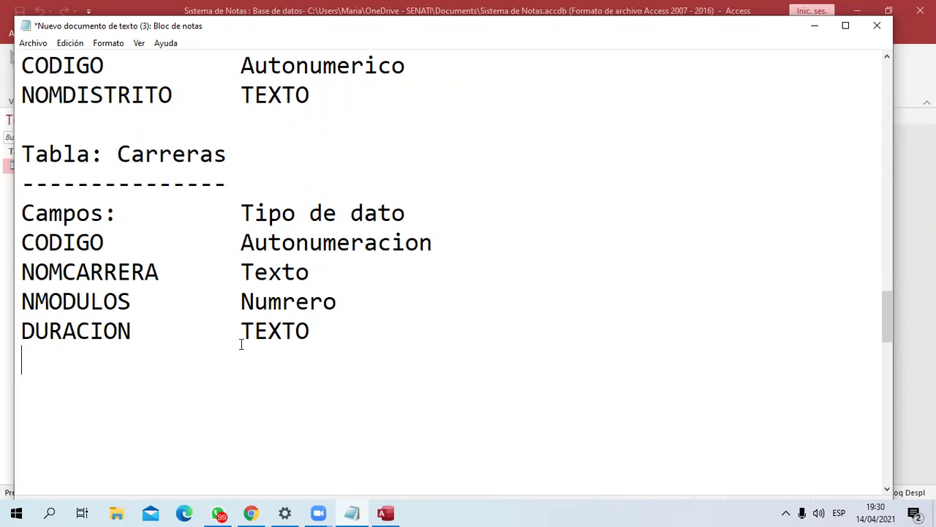
left_click_drag(244, 330, 310, 330)
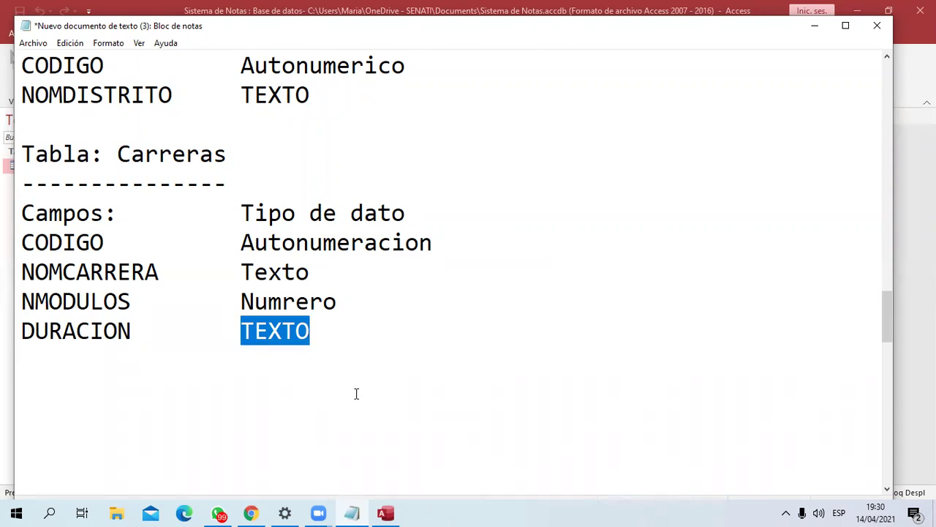
left_click_drag(359, 347, 22, 333)
left_click(102, 393)
left_click(51, 355)
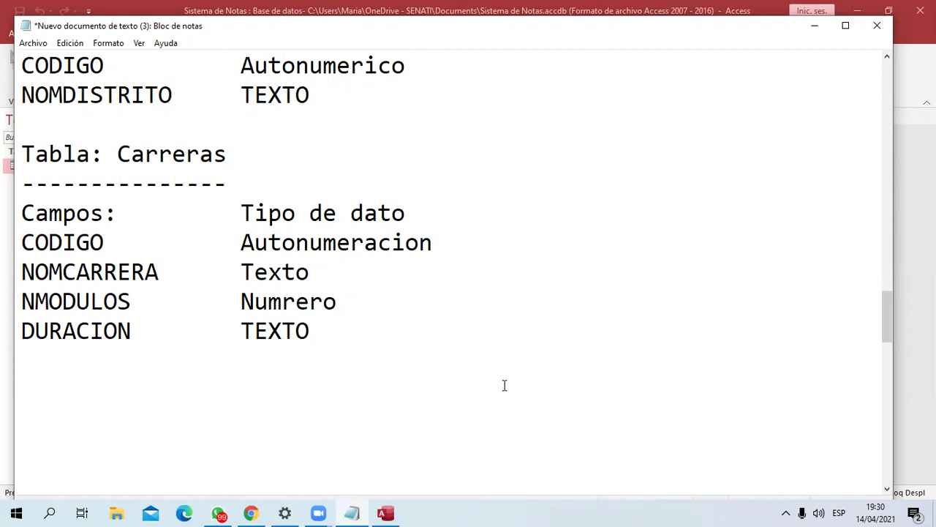
left_click_drag(20, 242, 421, 342)
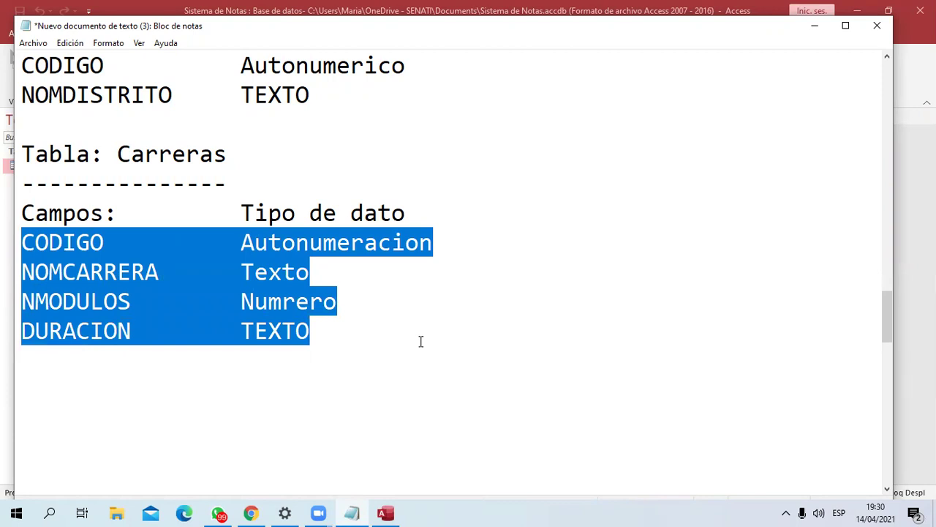
left_click(245, 312)
left_click_drag(21, 242, 343, 349)
Switch to Access and create a new blank table in datasheet view
left_click(460, 6)
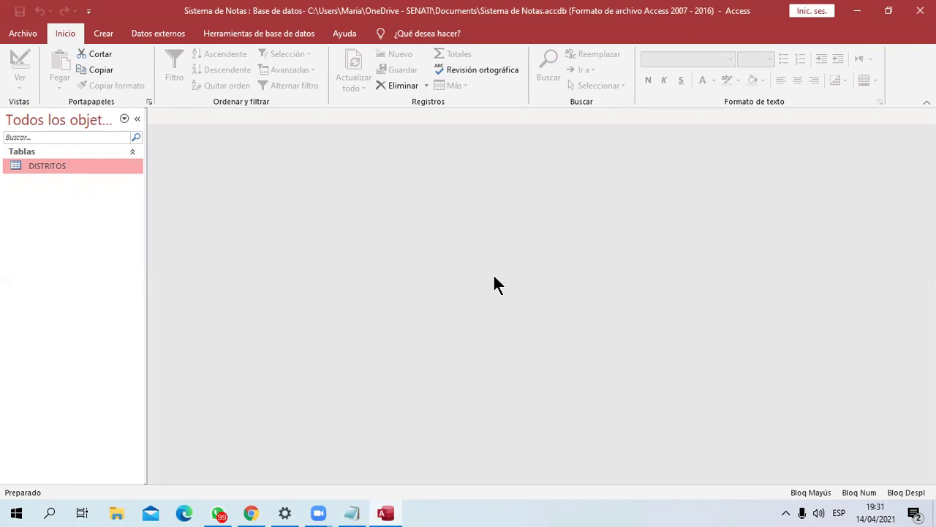
left_click(102, 33)
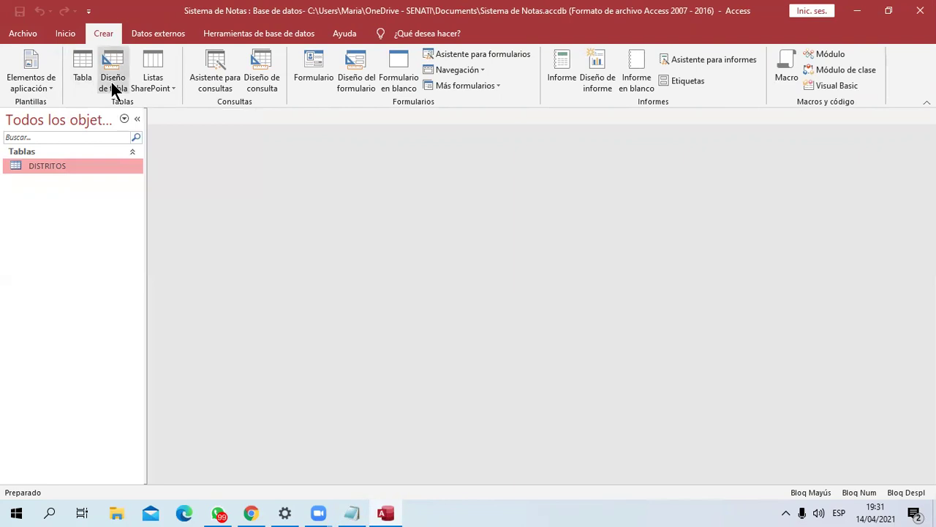
left_click(78, 65)
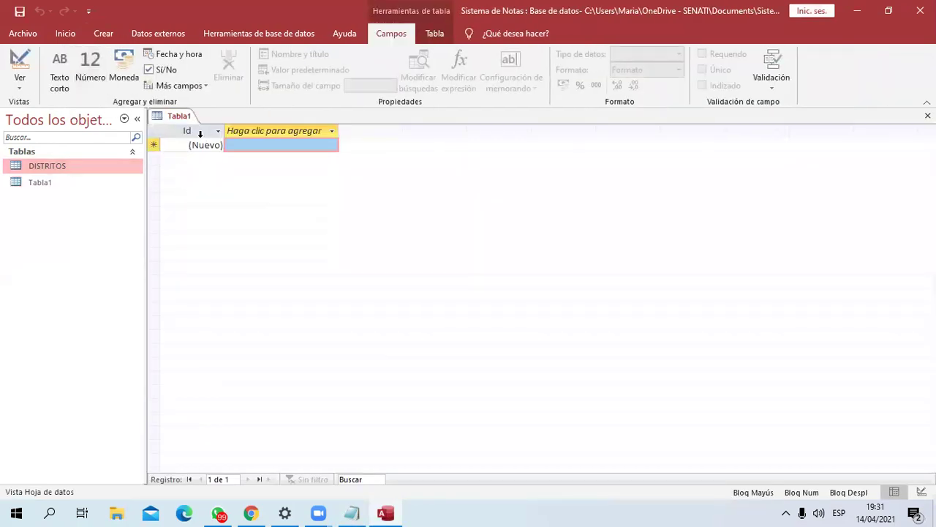
Rename the Id field of the new table as CODIGO and move on to adding the next field
double_click(200, 133)
type("CODUGI")
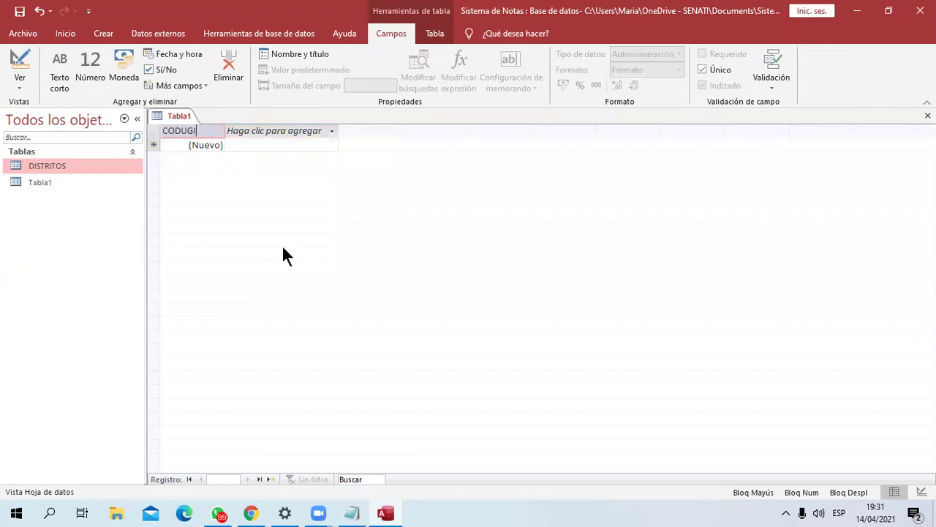
key("BackSpace")
key("BackSpace")
key("BackSpace")
type("IGO")
key("Tab")
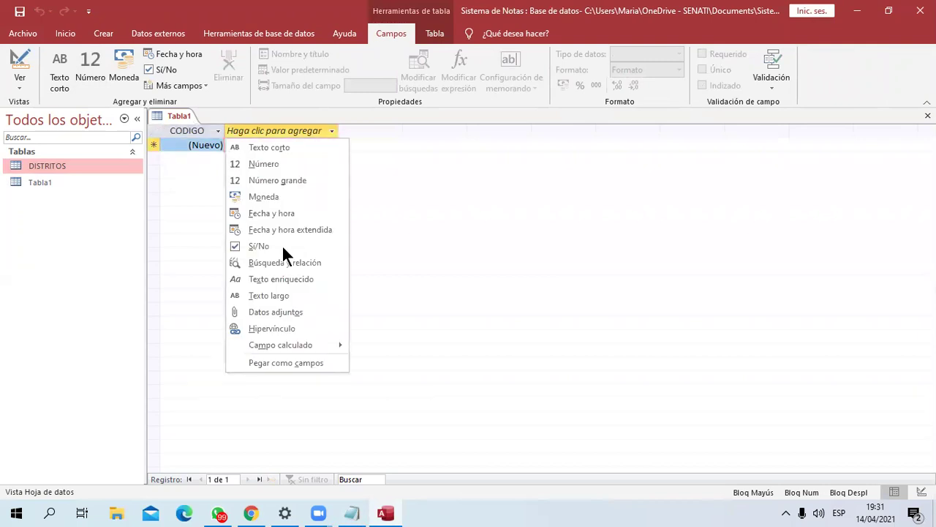
type("nOMCARRER")
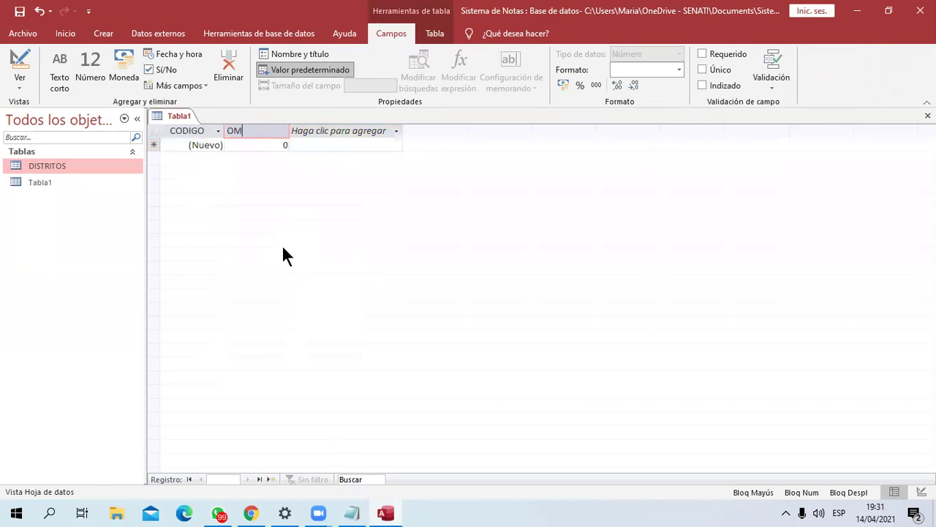
key("Escape")
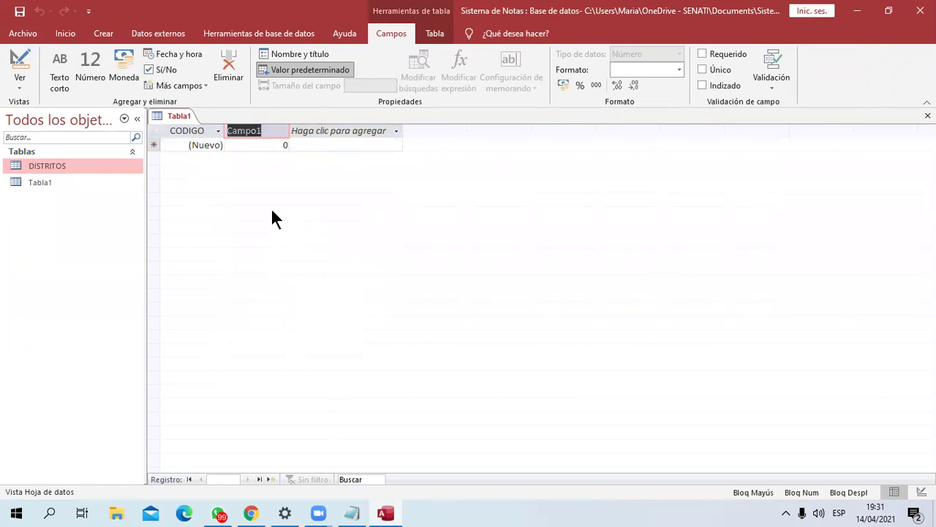
left_click(268, 144)
left_click(267, 131)
right_click(267, 128)
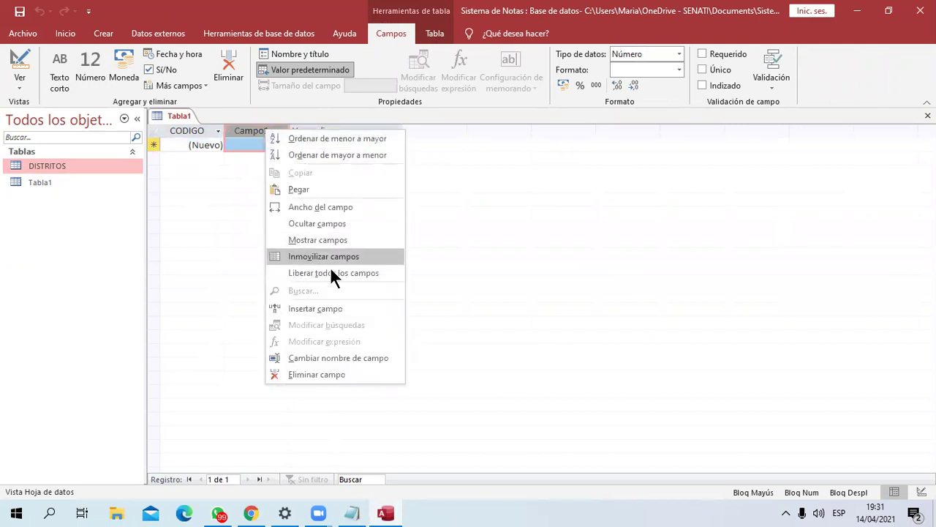
left_click(321, 374)
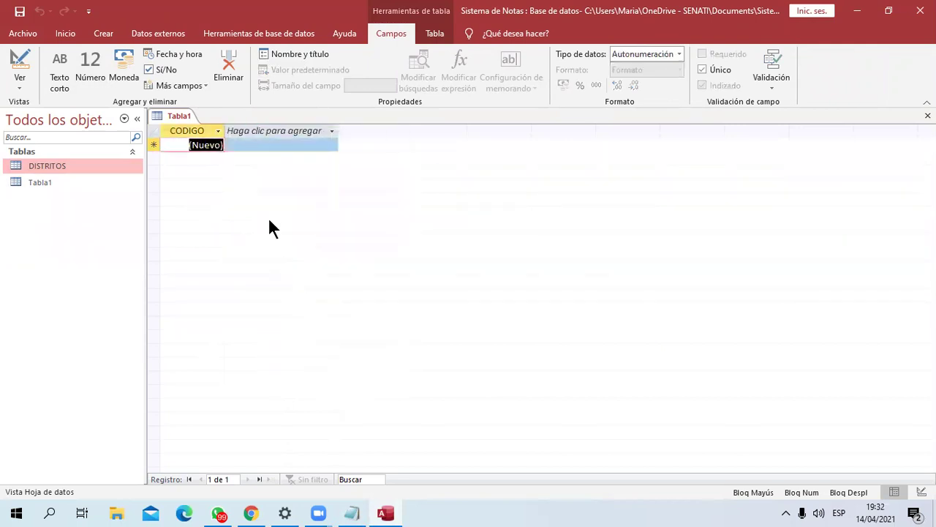
Add a short text field named NOMCARRERAS after the CODIGO field
left_click(312, 131)
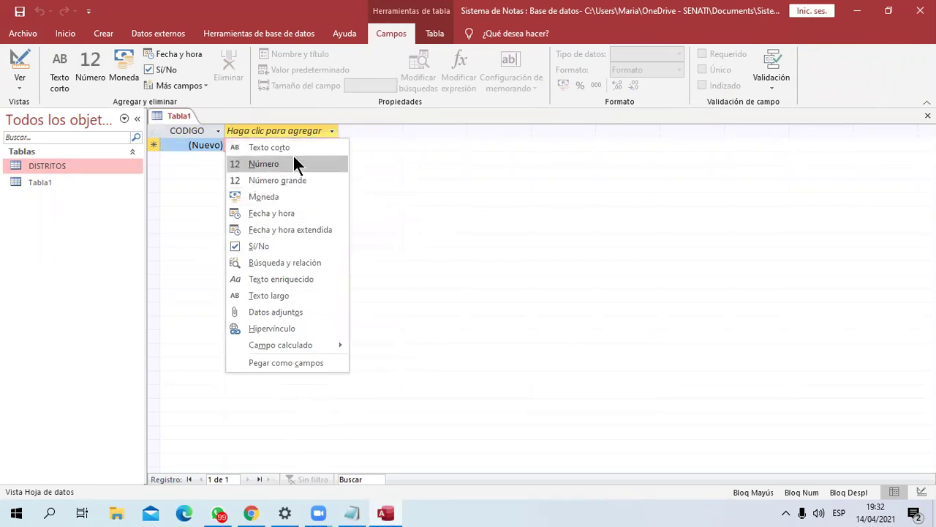
left_click(289, 148)
type("CARRERAS")
key("Return")
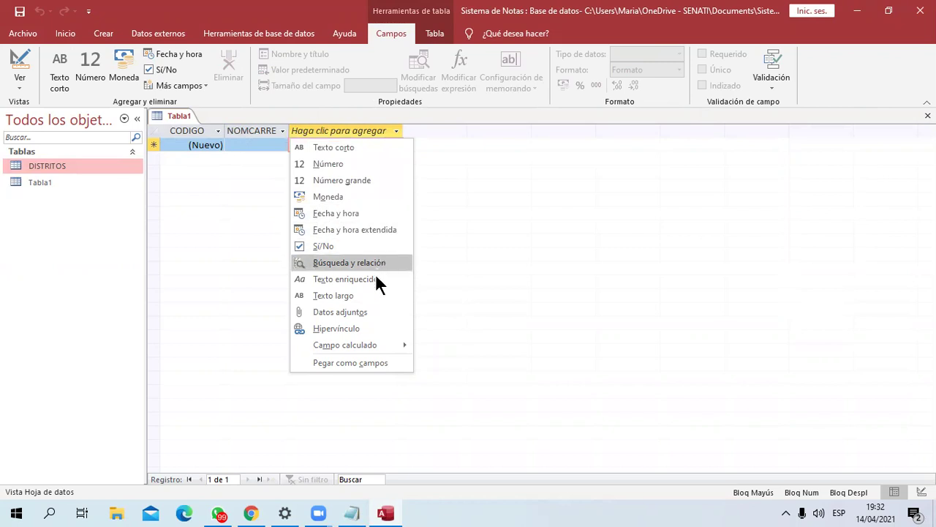
Add a number field named NMODULOS after the career name field
left_click(352, 165)
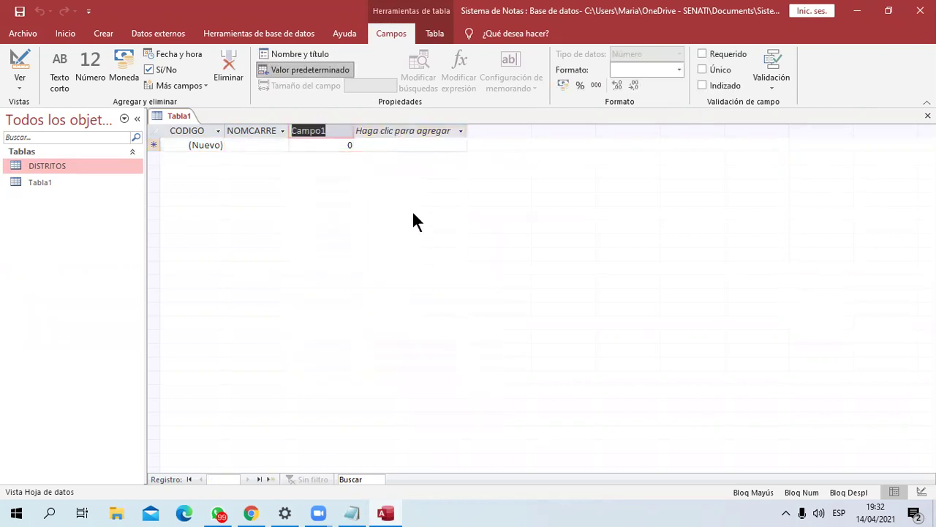
type("NMODU")
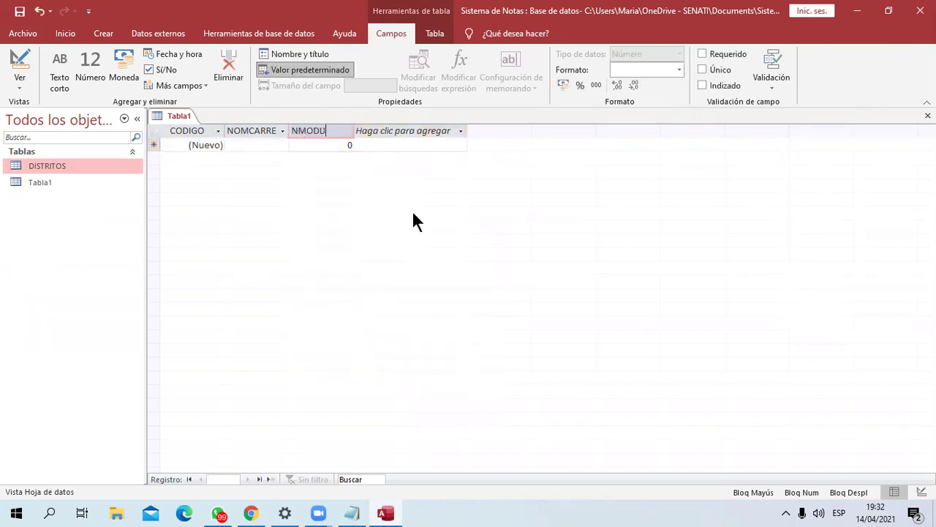
type("LOS")
key("Return")
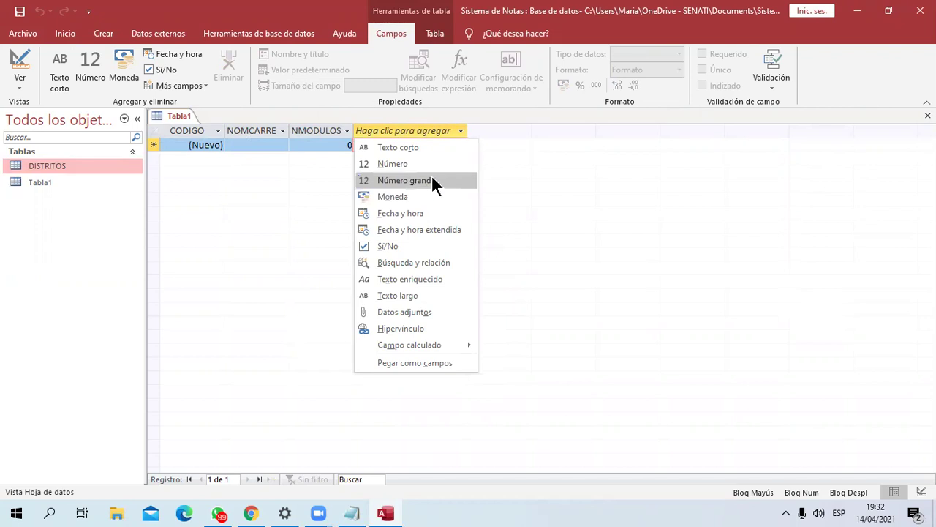
Add a short text field named DURACION after NMODULOS
left_click(430, 152)
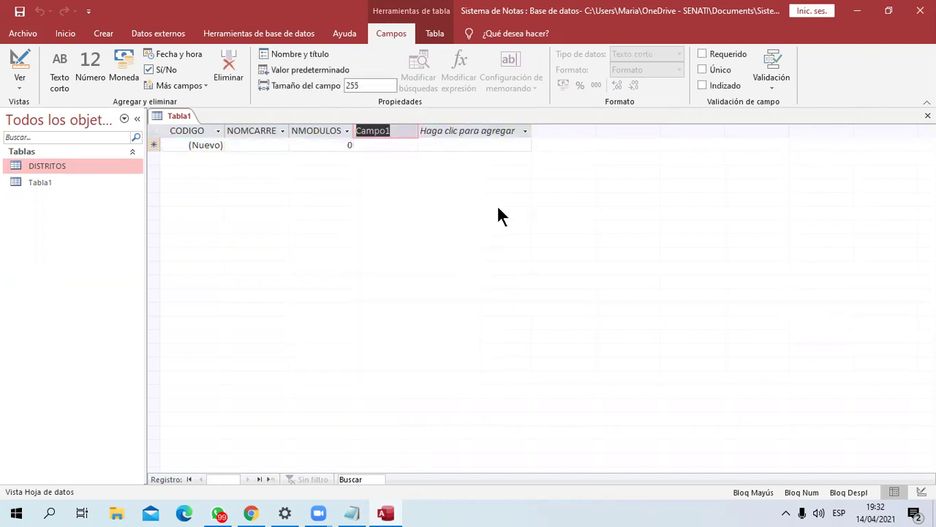
type("DURAX")
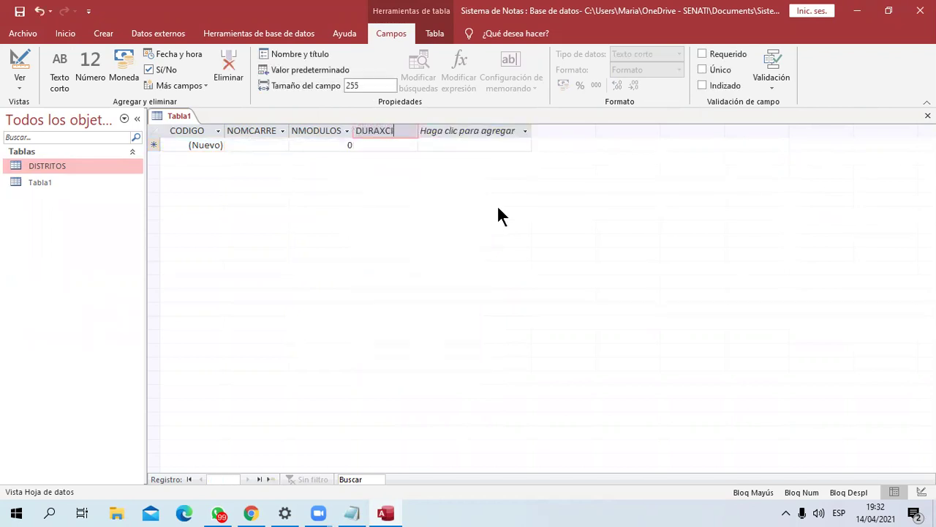
key("BackSpace")
type("CION")
key("Return")
key("Tab")
key("Tab")
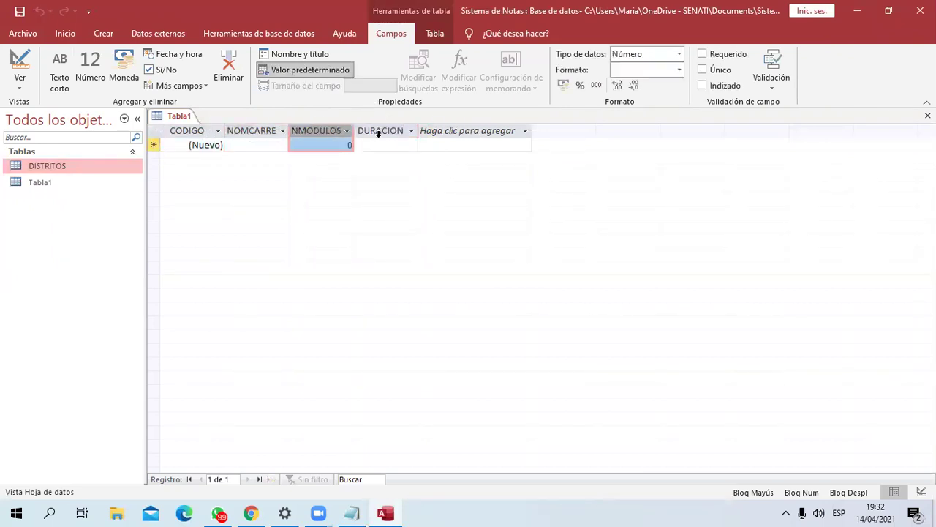
key("Tab")
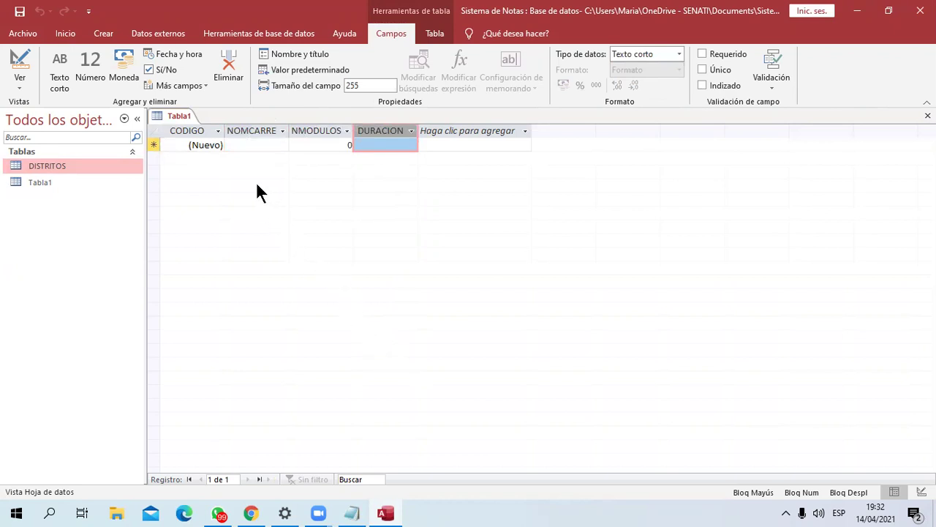
Widen the NOMCARRERAS column to fit its full heading and rename the field as NOMCARRERA
left_click(267, 143)
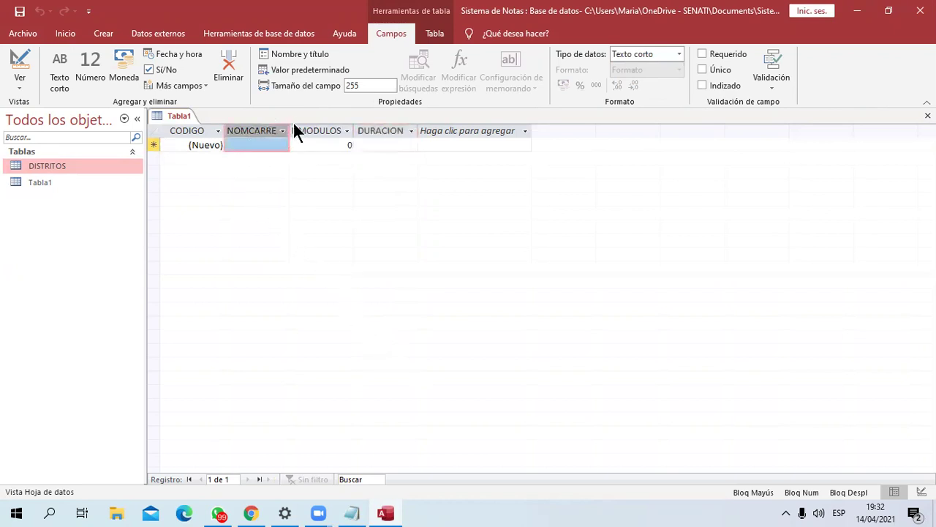
left_click_drag(290, 127, 313, 129)
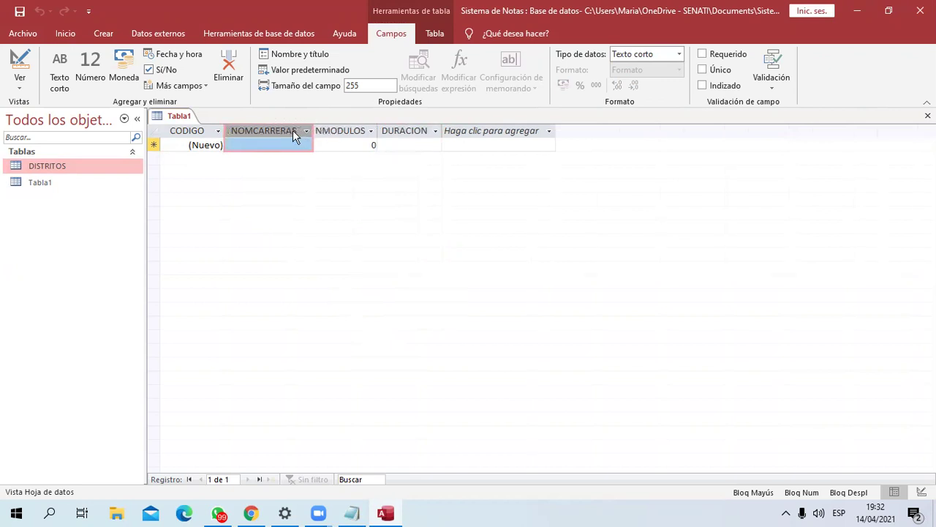
double_click(293, 130)
key("Return")
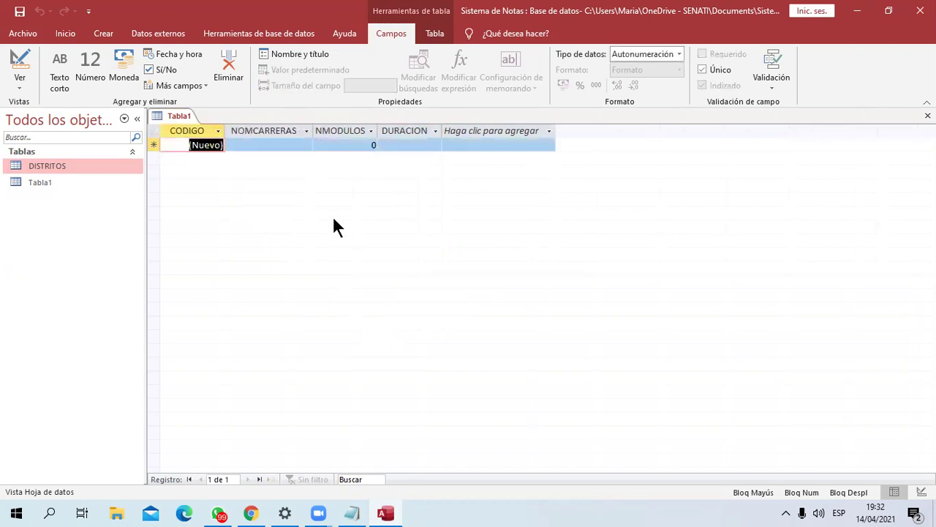
double_click(300, 132)
key("End")
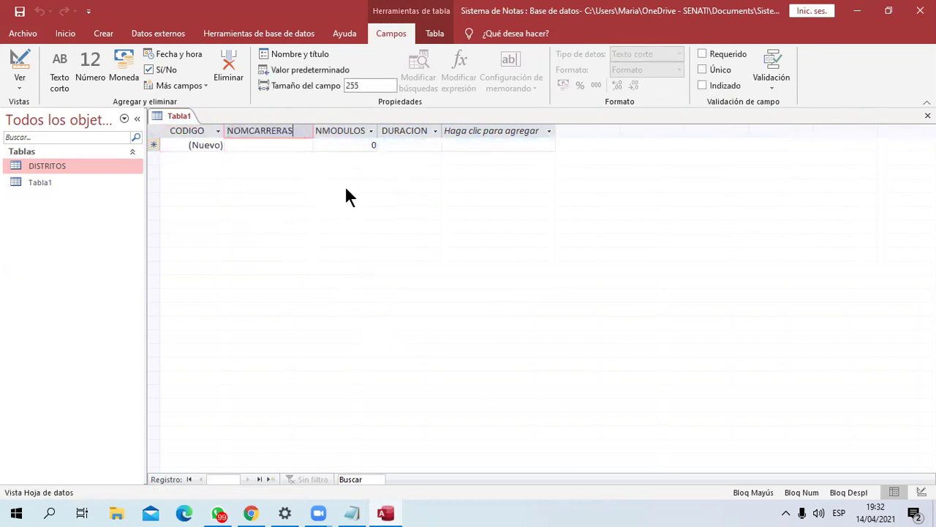
key("BackSpace")
key("Return")
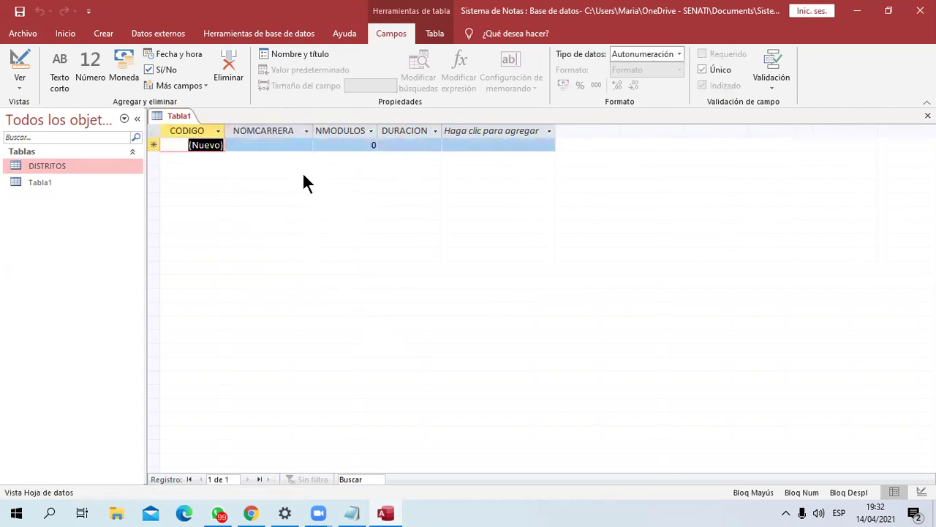
Give the NOMCARRERA field the title NOMBRE DE LA CARRERAS and widen its column to fit the heading
left_click(277, 132)
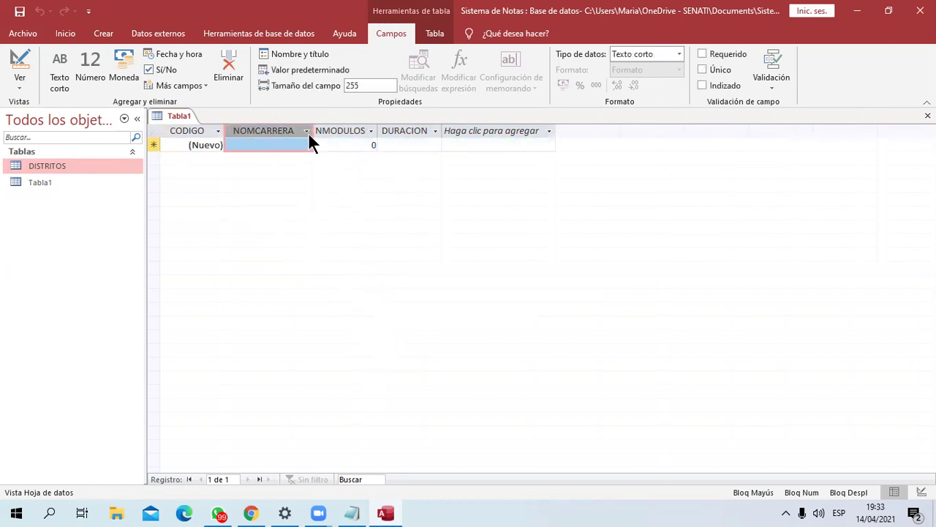
left_click(298, 54)
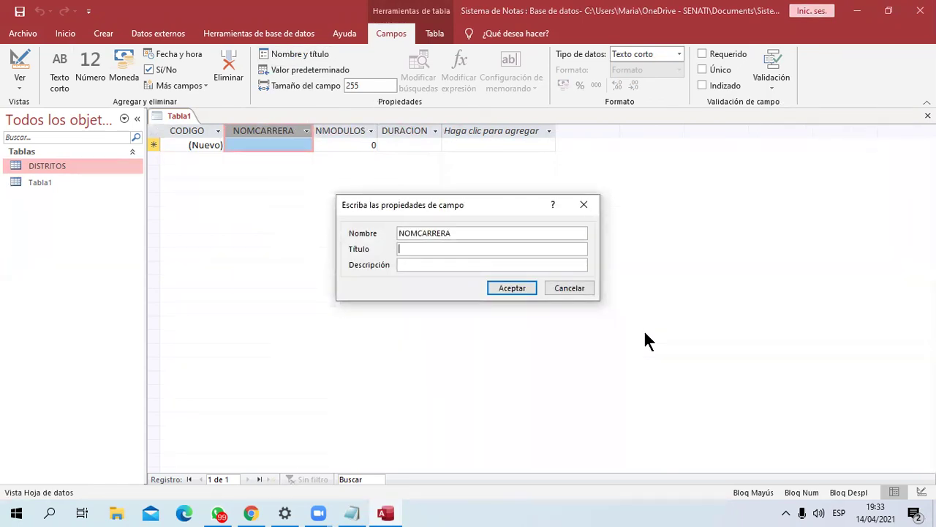
type("NOMBRE DE LA CARRERAS")
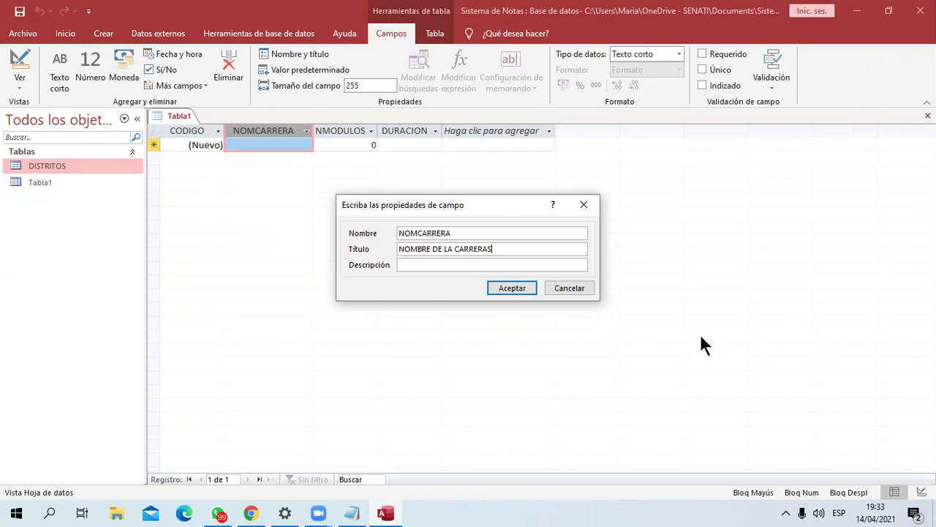
left_click_drag(503, 250, 351, 253)
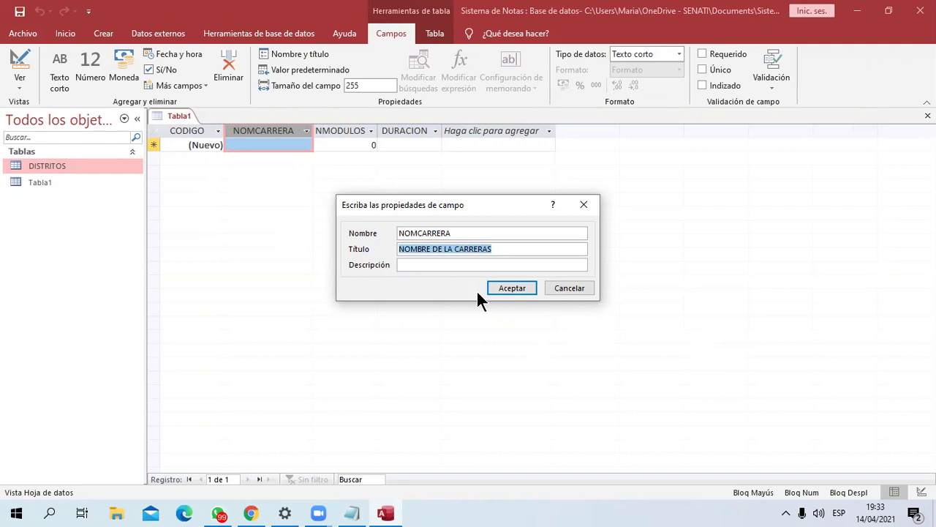
left_click(503, 287)
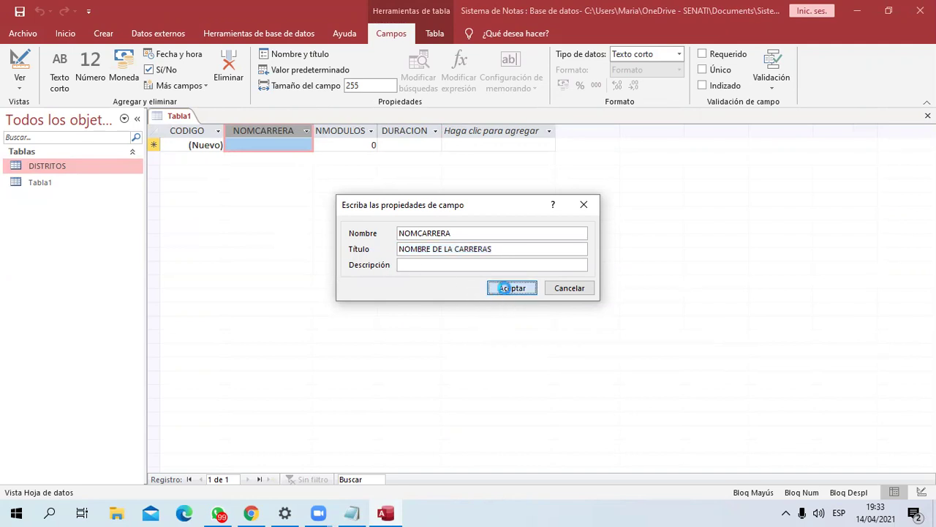
left_click_drag(313, 129, 359, 128)
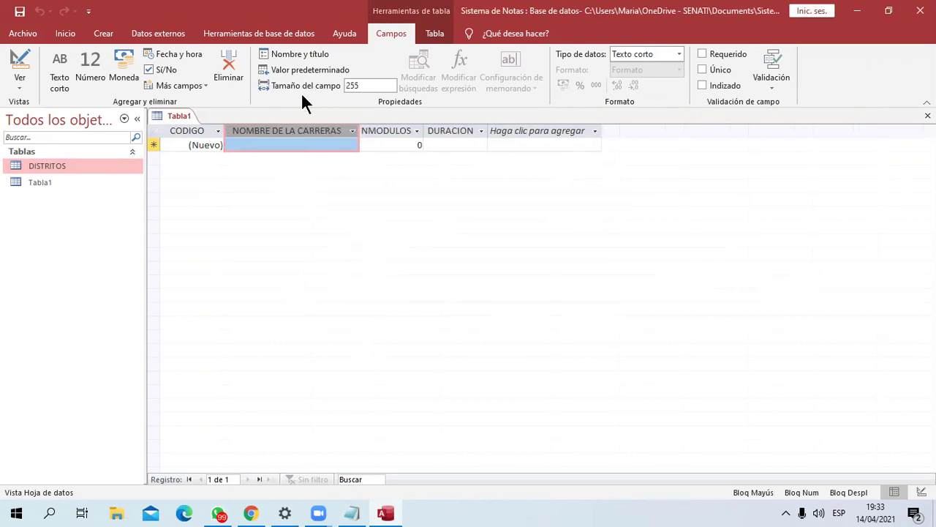
Set the field size of the career name field to 80
left_click(360, 88)
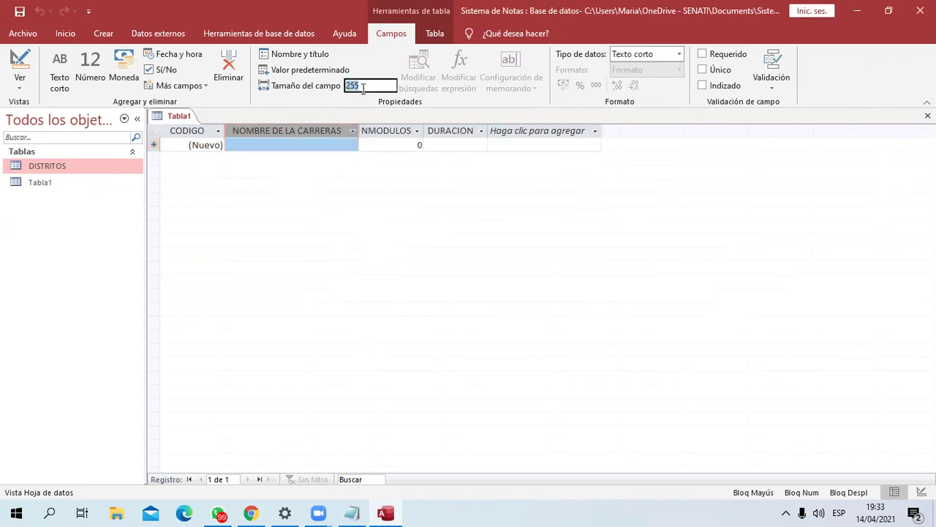
type("80")
key("Return")
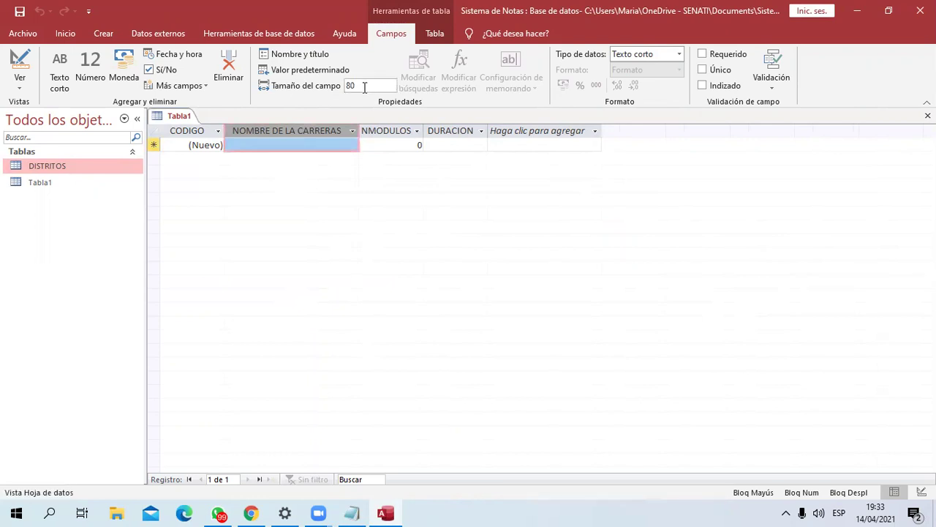
Give the NMODULOS field the title N° DE MODULOS
left_click(388, 131)
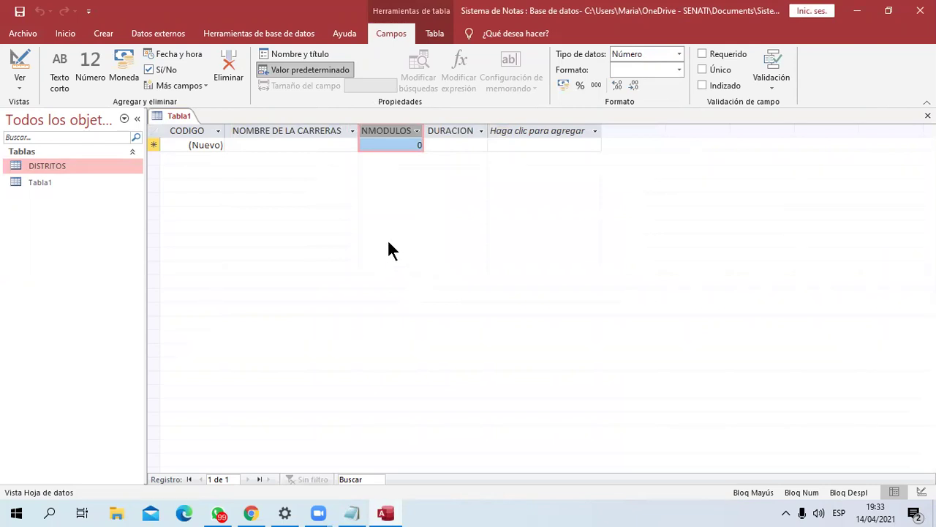
left_click(295, 54)
left_click(436, 247)
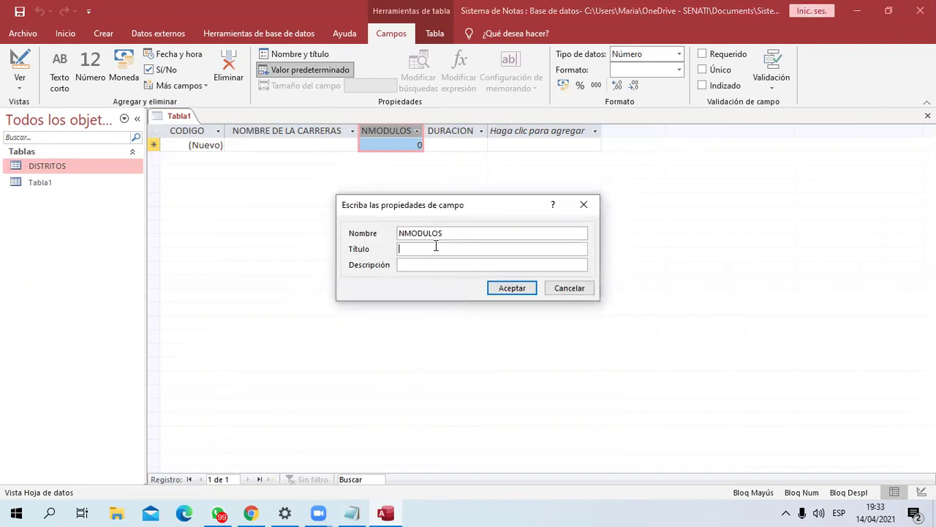
type("NU")
key("BackSpace")
type("° DE MODULOS")
left_click(528, 287)
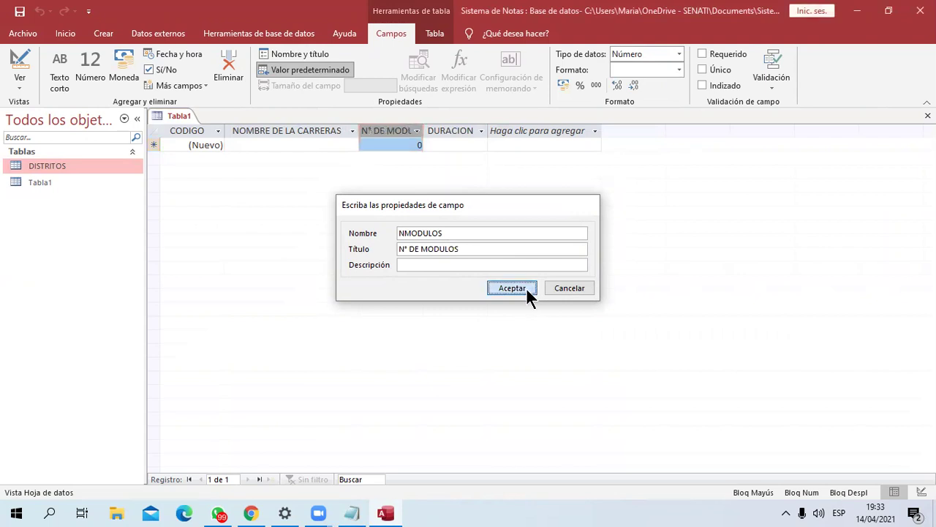
Set the default value of the N° DE MODULOS field to 5
left_click(293, 72)
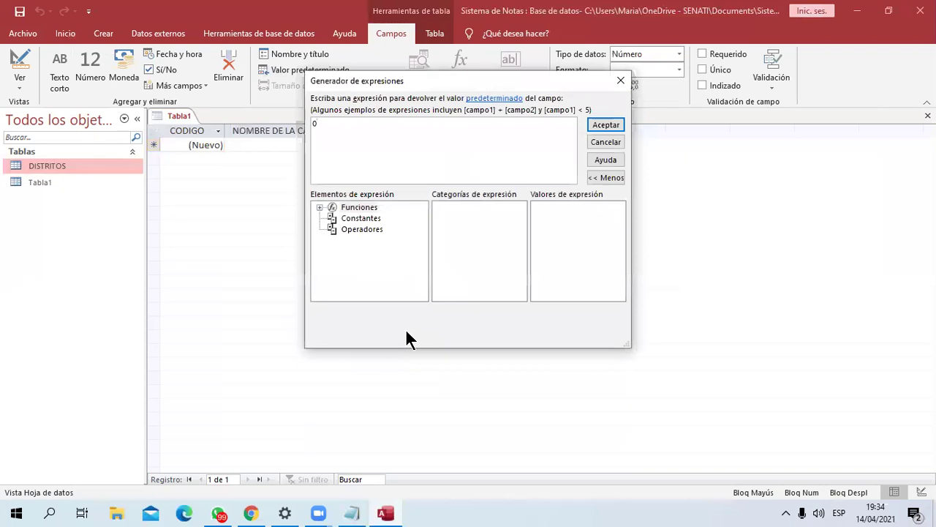
key("BackSpace")
type("5")
left_click(608, 127)
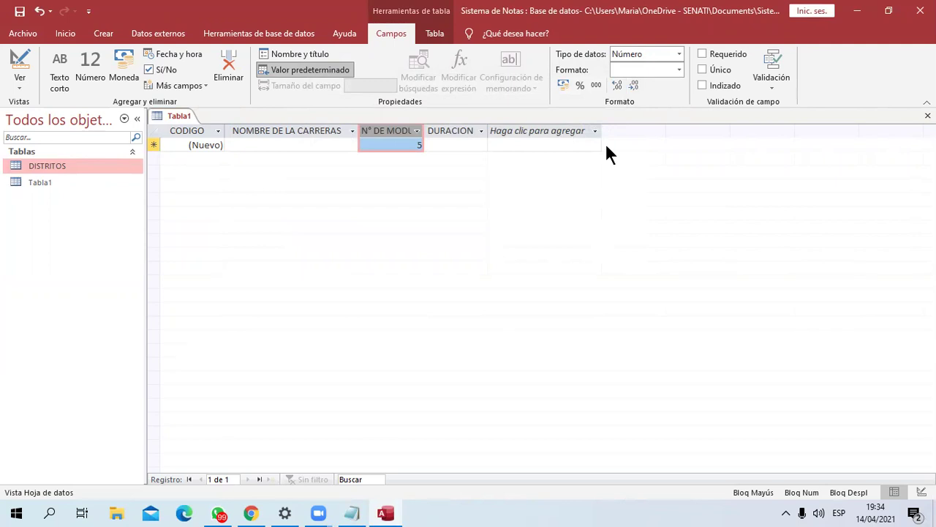
Widen the DURACION column and keep that field selected
left_click_drag(487, 126, 514, 124)
left_click(548, 130)
key("Escape")
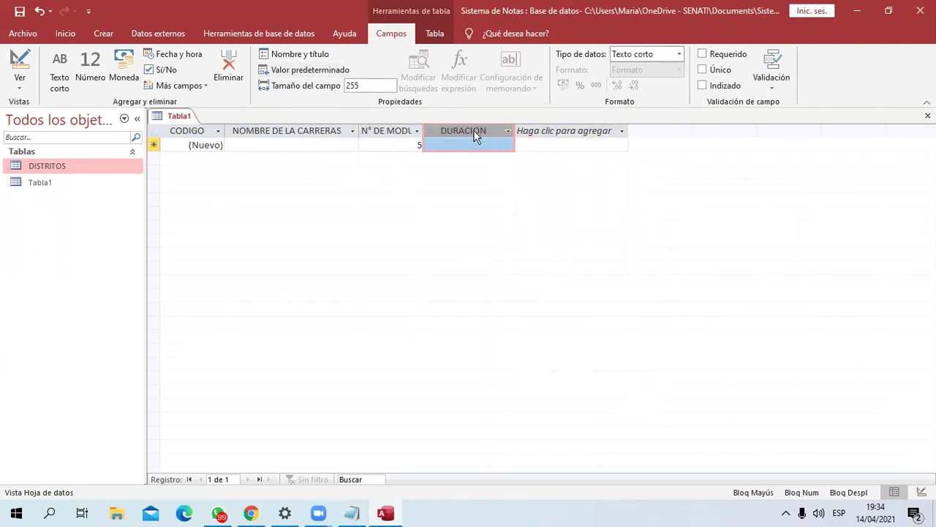
left_click(311, 70)
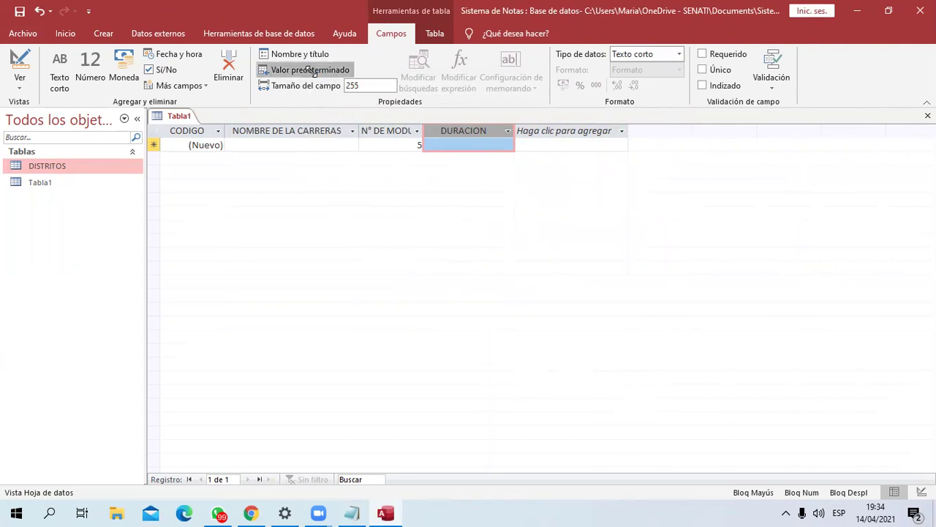
type("2 AÑOS")
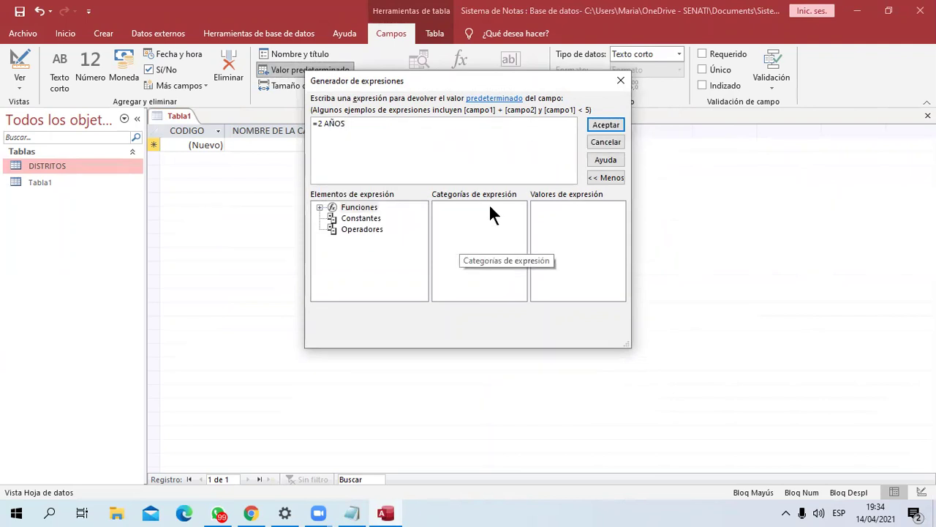
left_click(603, 126)
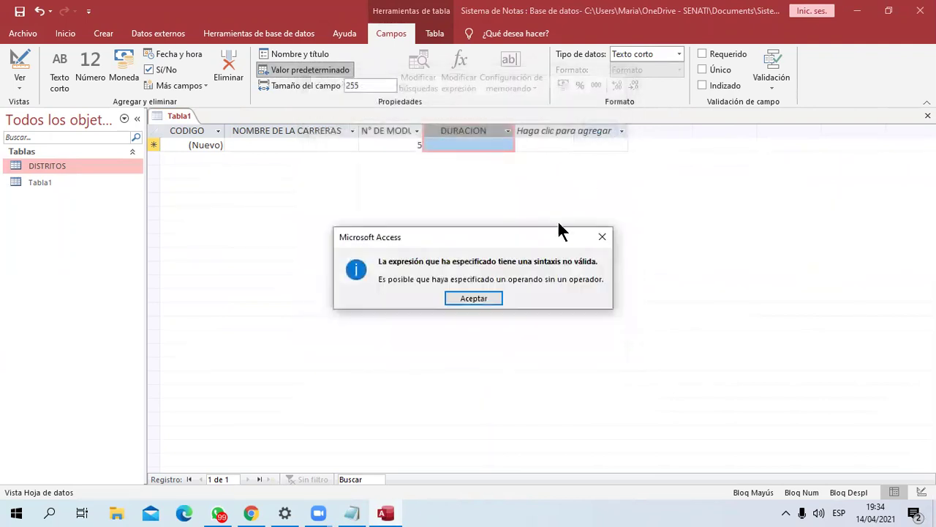
left_click(484, 298)
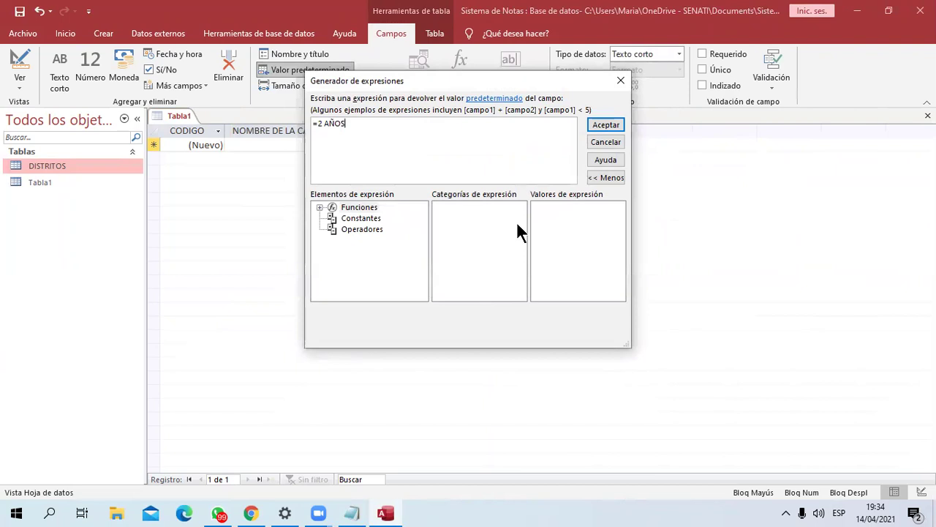
left_click(605, 142)
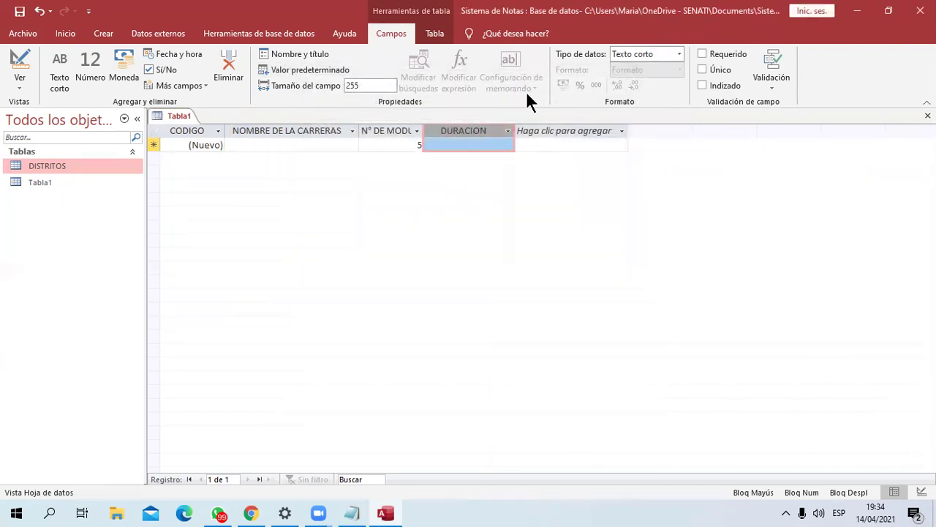
Set the default value of the DURACION field to the quoted text "2 AÑOS"
left_click(310, 73)
left_click(309, 73)
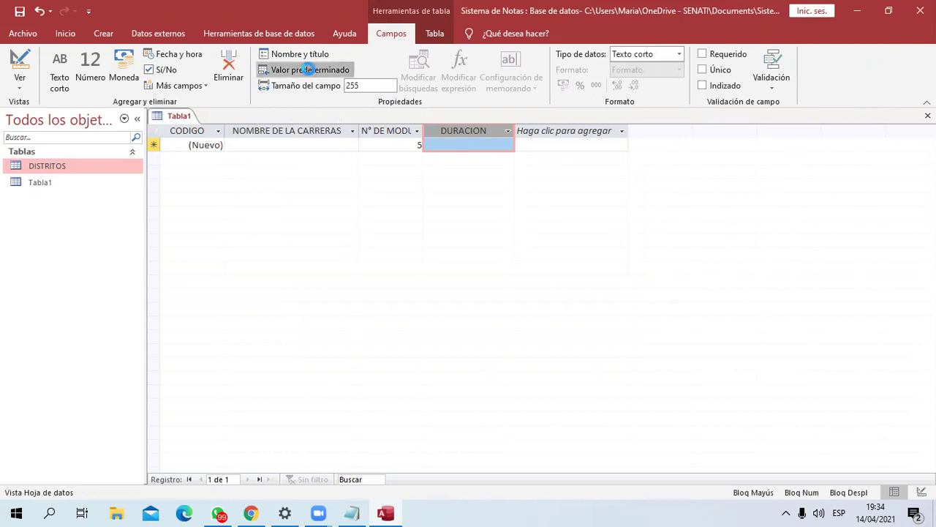
key("BackSpace")
type("2 AÑOS")
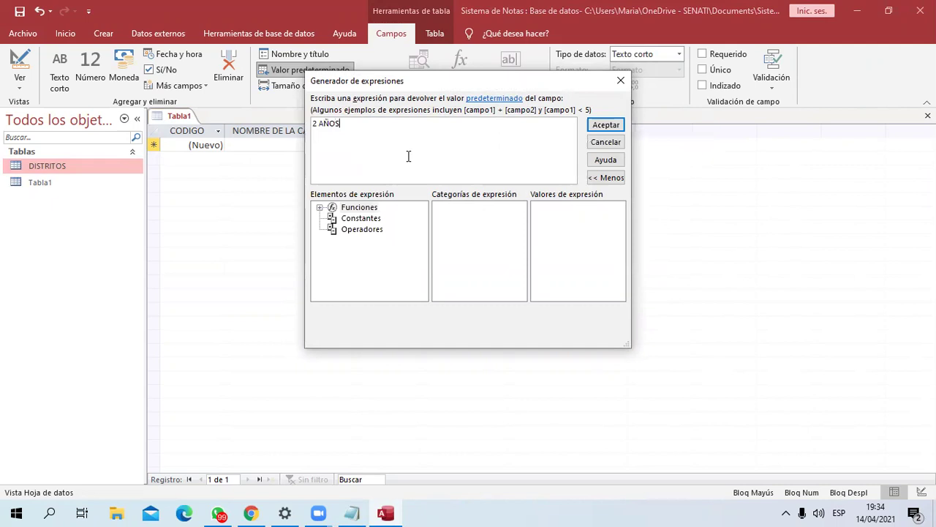
left_click(608, 124)
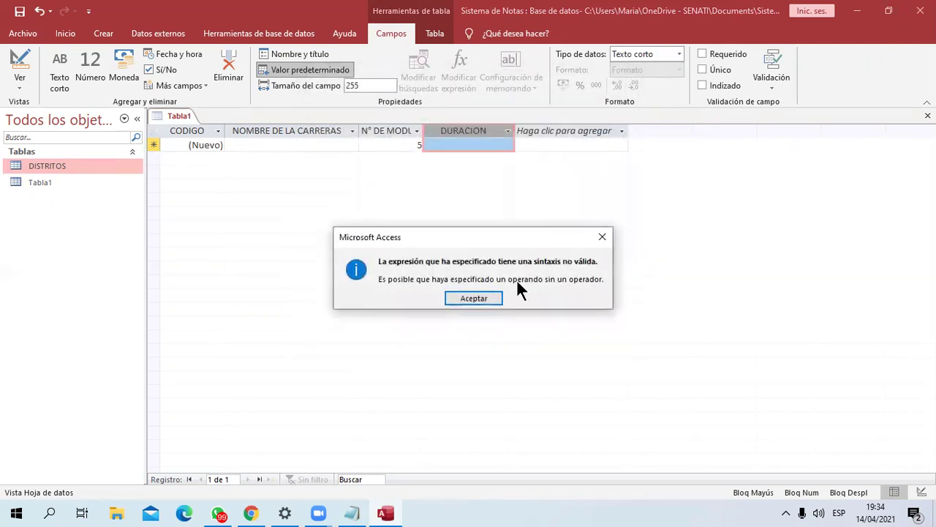
left_click(473, 299)
left_click_drag(443, 157, 236, 131)
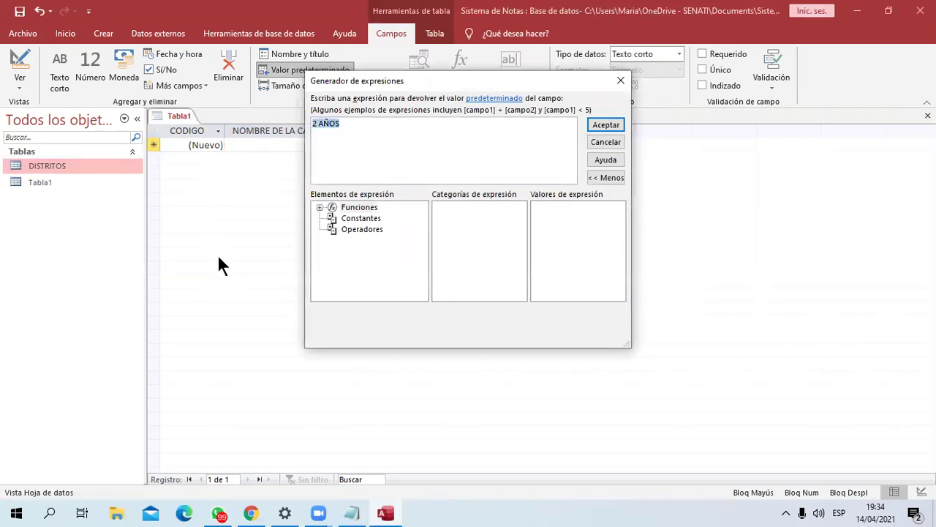
type("\"2 AÑOS\"")
left_click(598, 126)
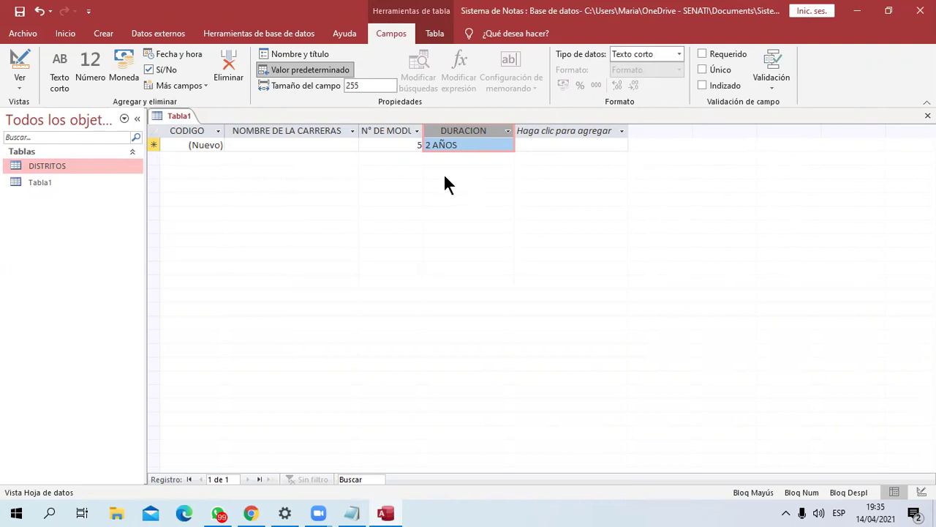
Set the field size of the DURACION field to 80
left_click(379, 85)
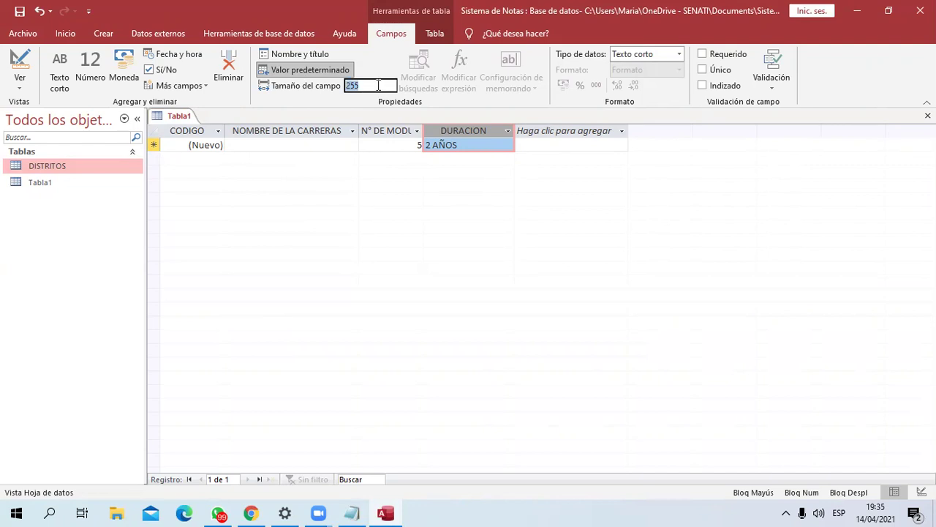
type("80")
key("Return")
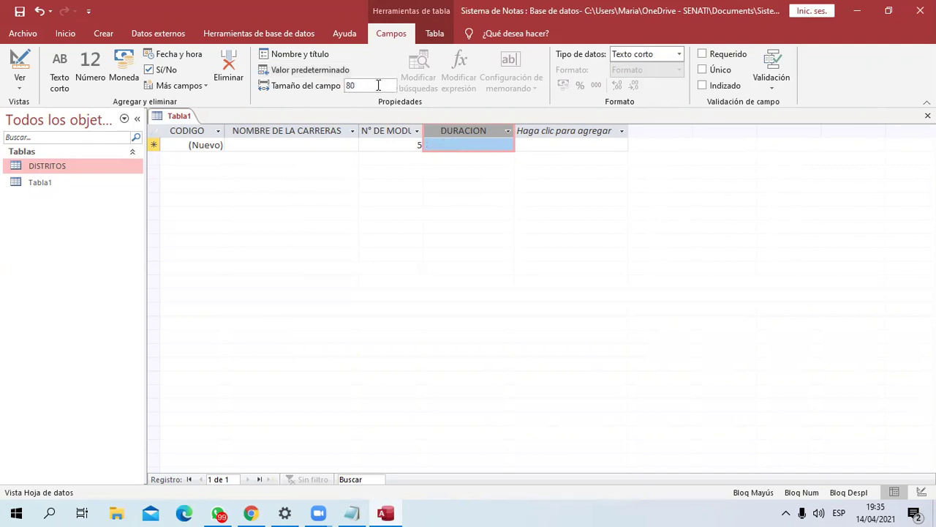
Set the default value of the DURACION field to the quoted text "DOS AÑOS"
left_click(454, 145)
left_click(465, 133)
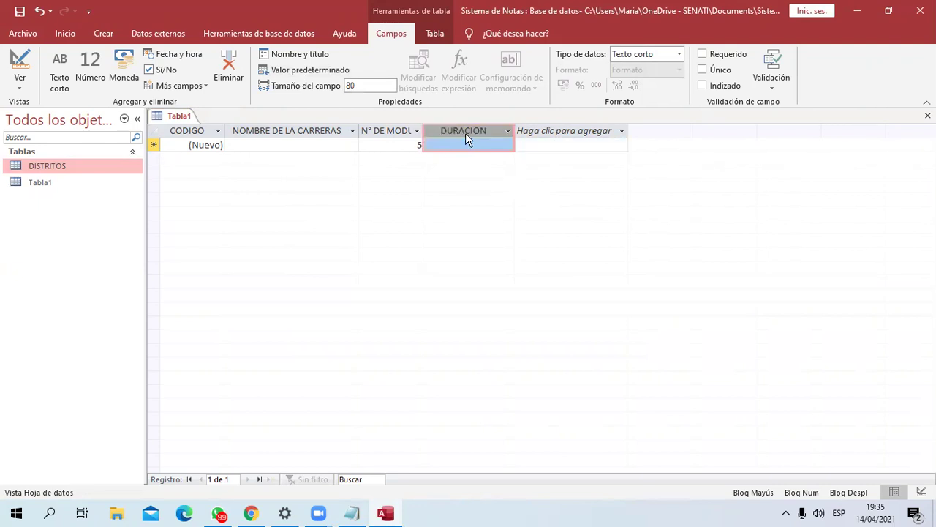
left_click(300, 69)
type("\"DOS")
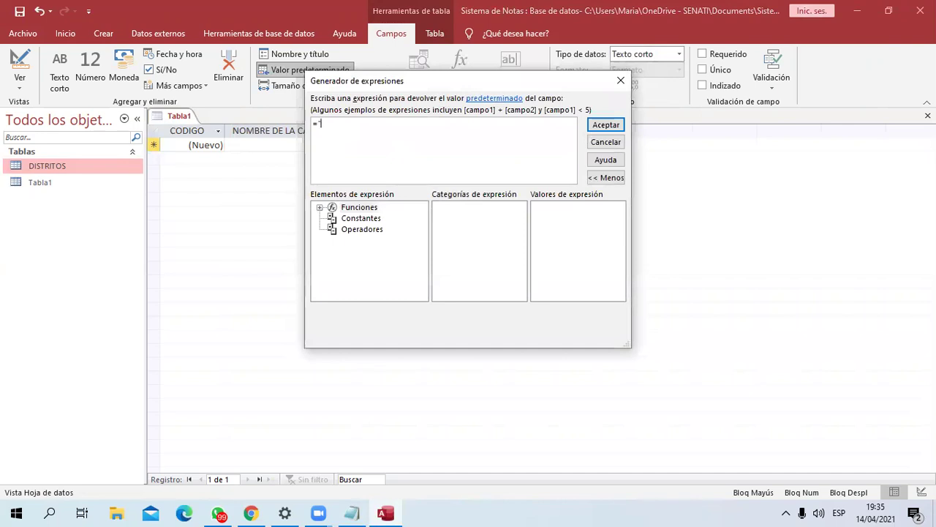
type(" AÑOS\"")
left_click(605, 125)
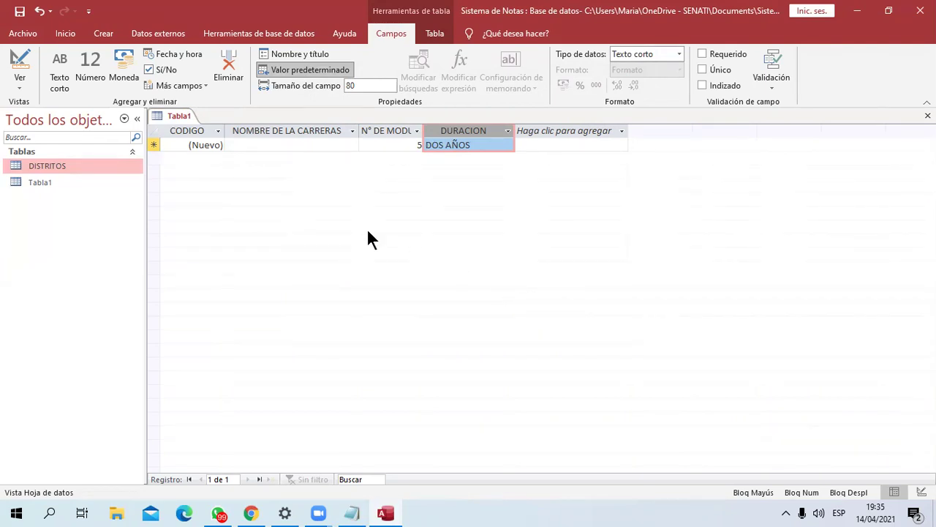
Enter COMPUTACION as the first career record, keeping the default number of modules and duration
left_click(253, 144)
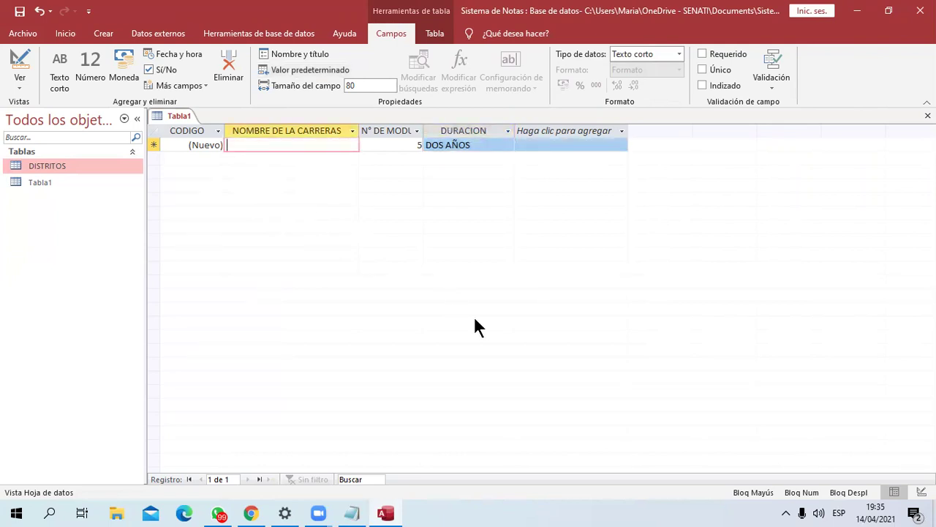
type("CMOPU")
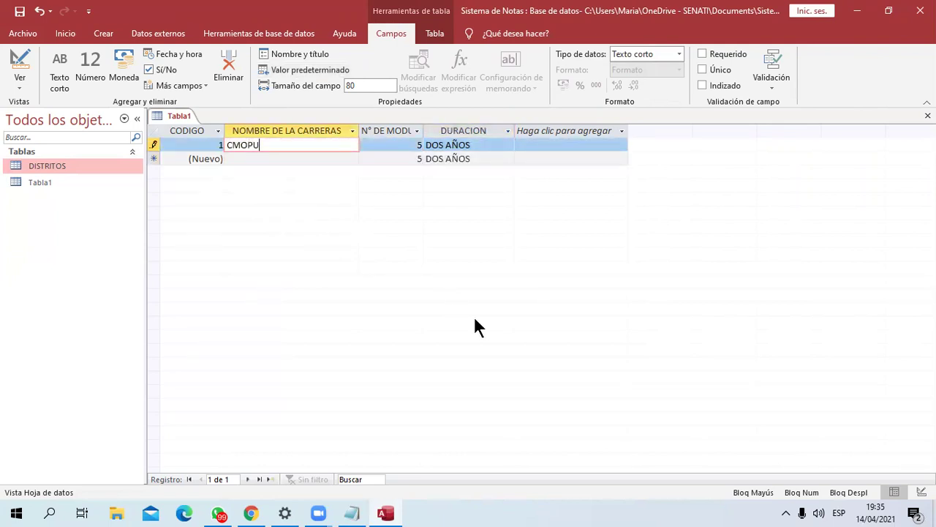
type("TACION")
key("Tab")
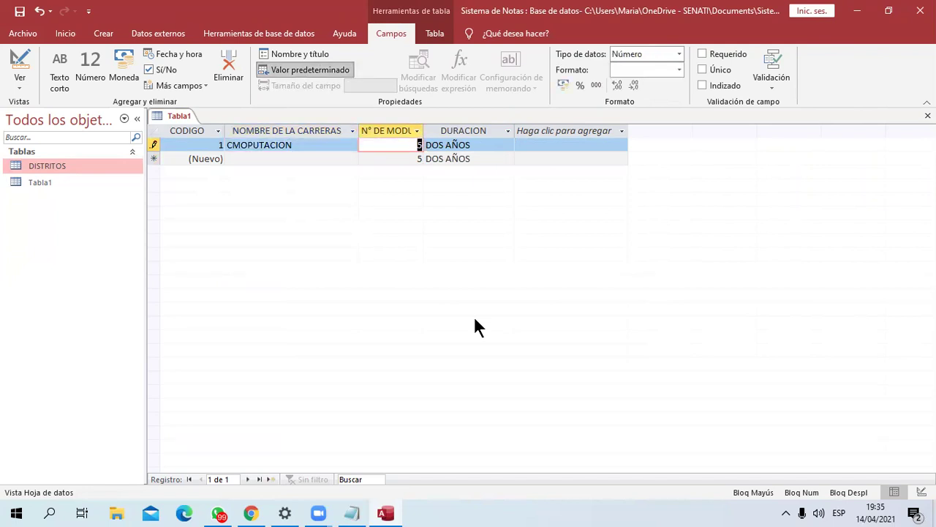
key("Tab")
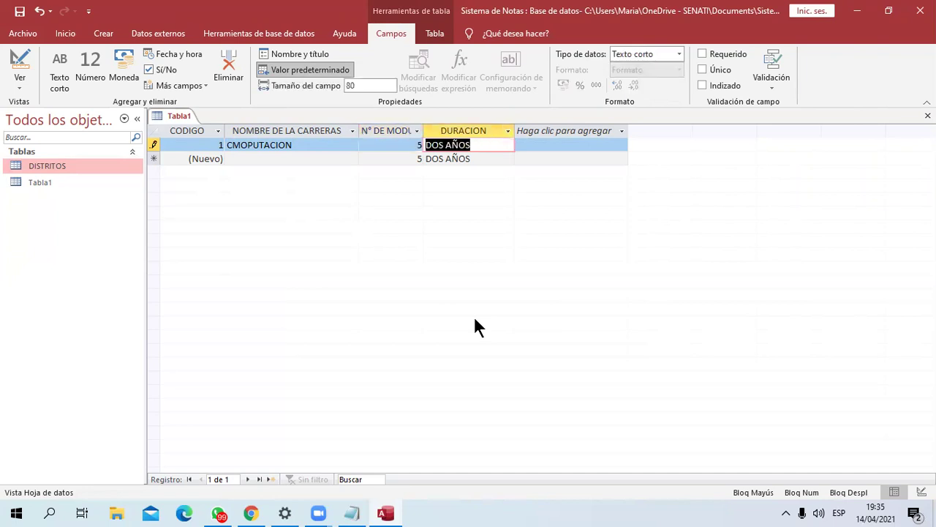
key("Tab")
key("Tab")
key("Up")
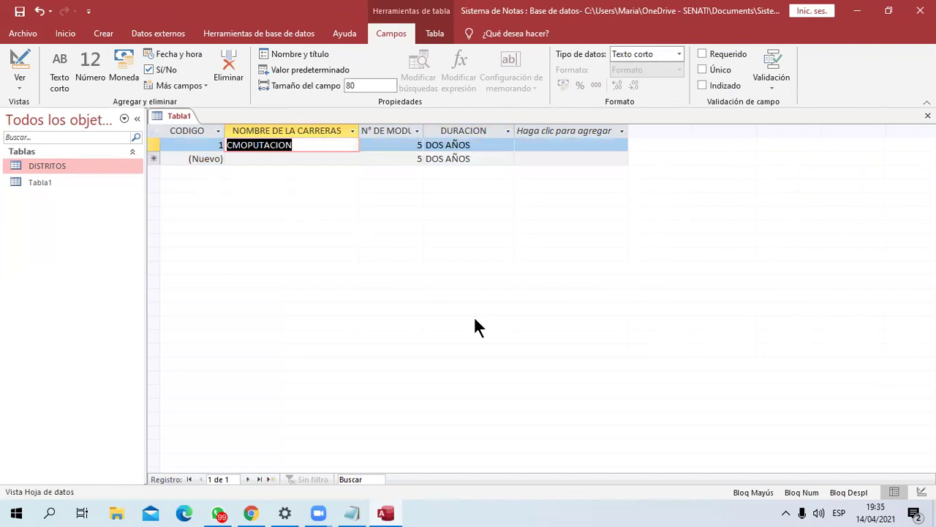
type("COMPUTACION")
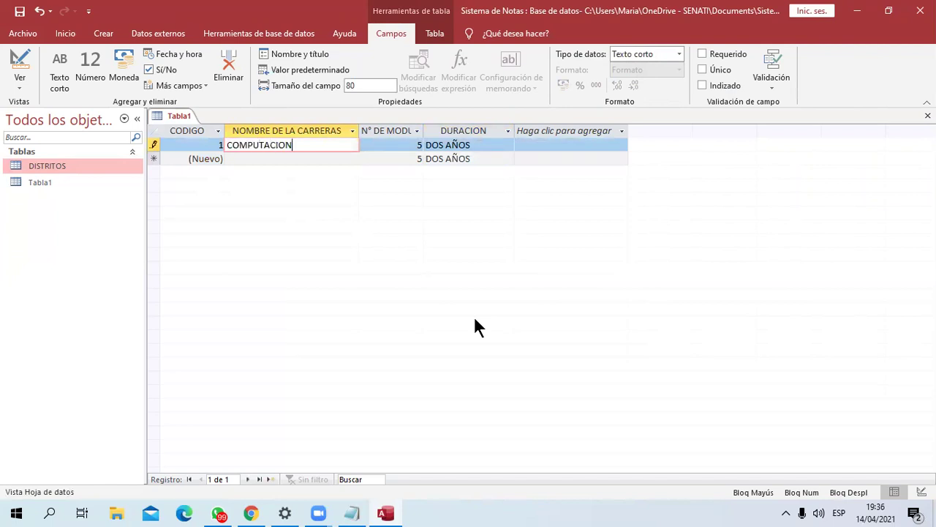
key("Tab")
key("Tab")
key("Tab")
key("Tab")
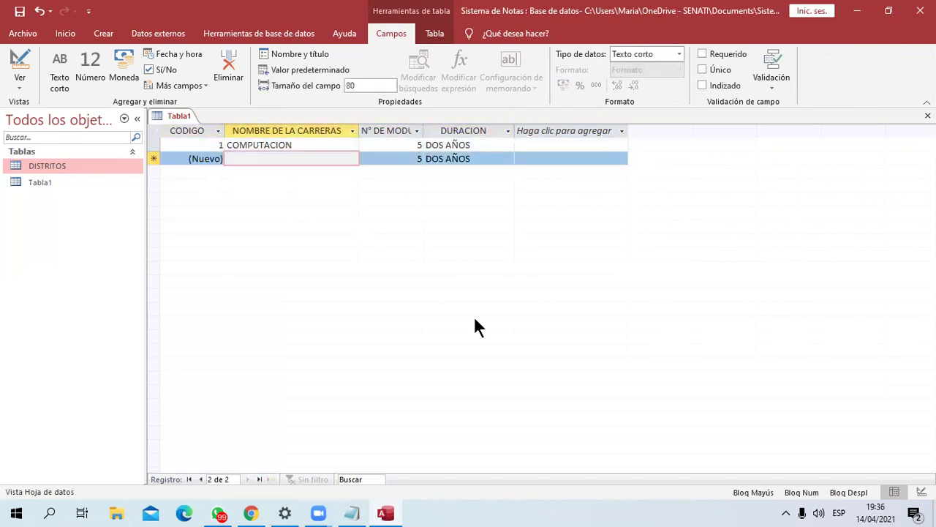
Add the career record GASTRONOMIA with 6 modules and the default duration
type("GASTRO")
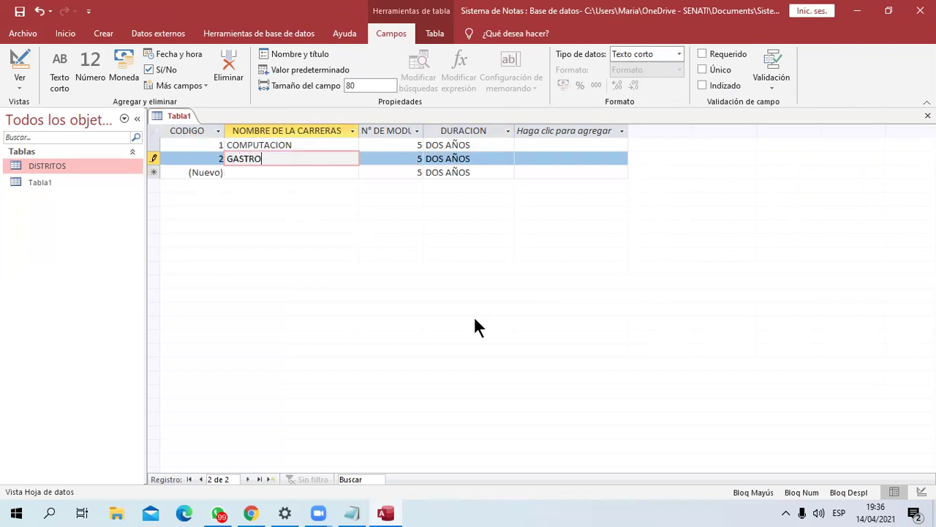
type("NOMIA")
key("Tab")
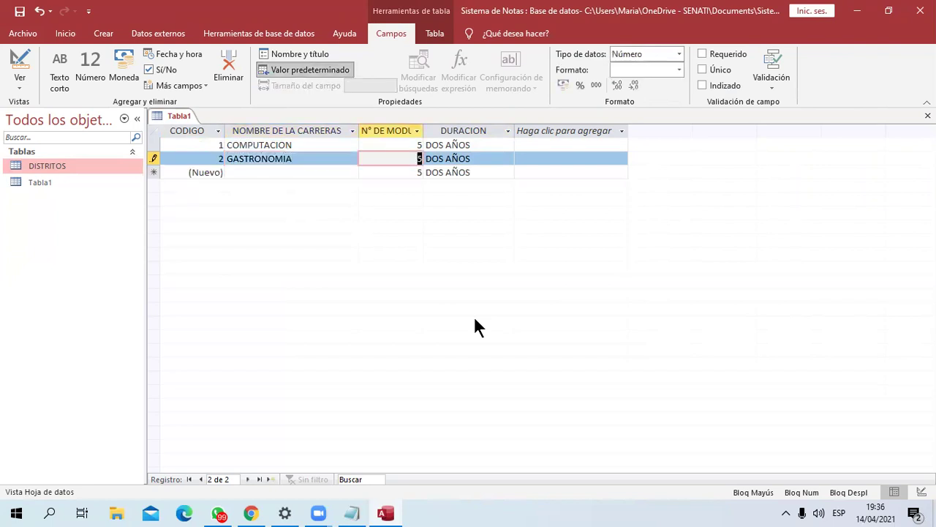
type("6")
key("Tab")
key("Tab")
key("Tab")
Add the career record LOGISTICA Y ALMACENES with 6 modules and the default duration
type("L")
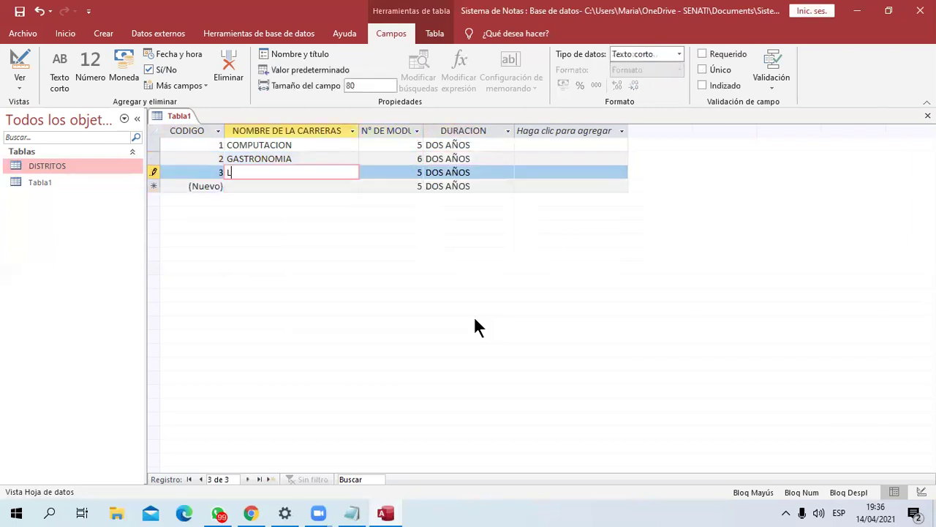
type("OGISTICA Y AL")
type("MACENAM")
key("BackSpace")
key("BackSpace")
key("BackSpace")
type("NES")
key("Tab")
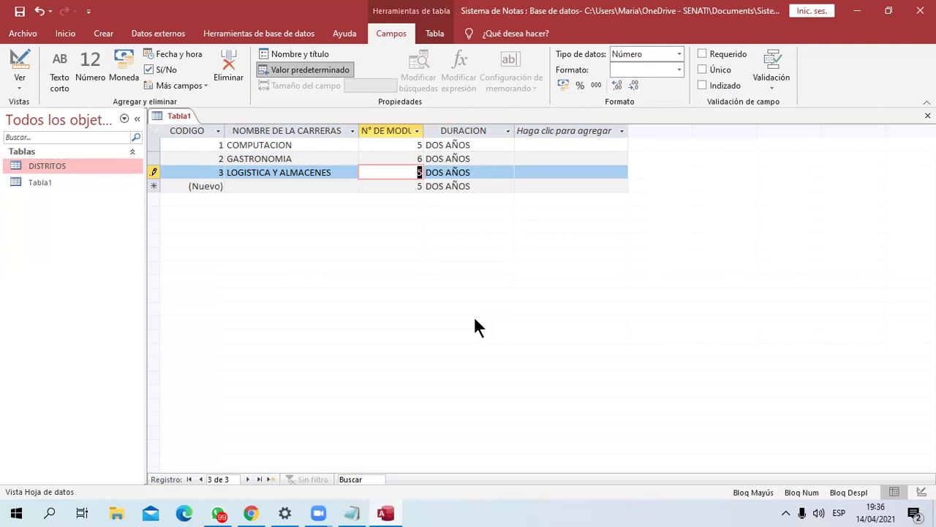
type("6")
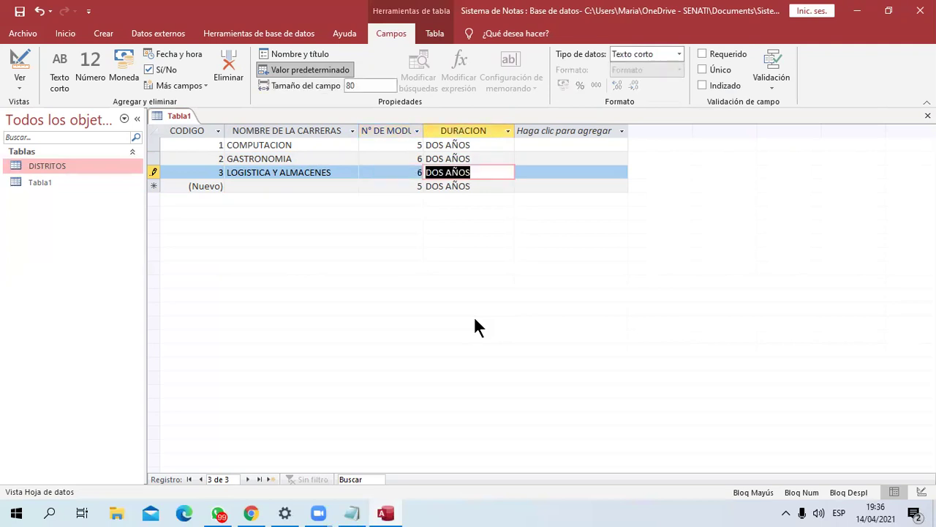
key("Tab")
key("Tab")
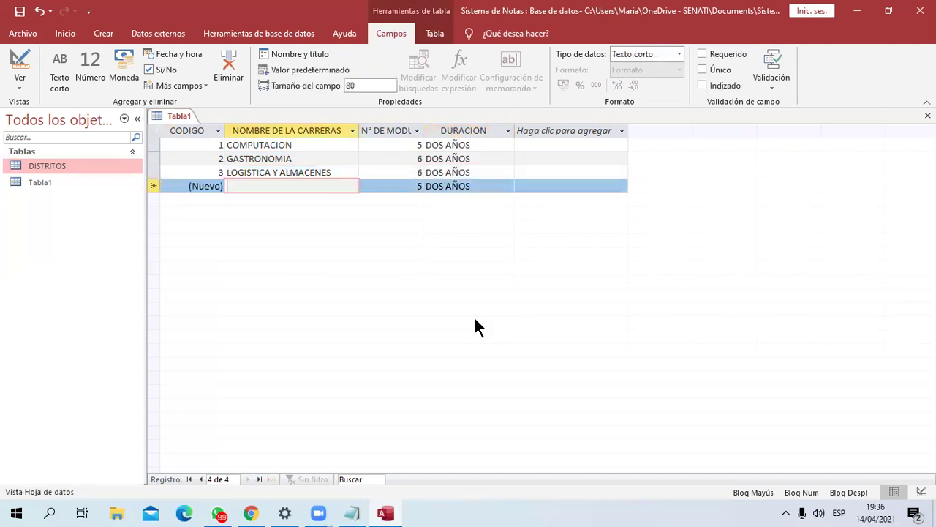
Add the career record ADMINISTRACION with 4 modules and the duration AÑO Y MEDIO
type("ADMINISTRACION")
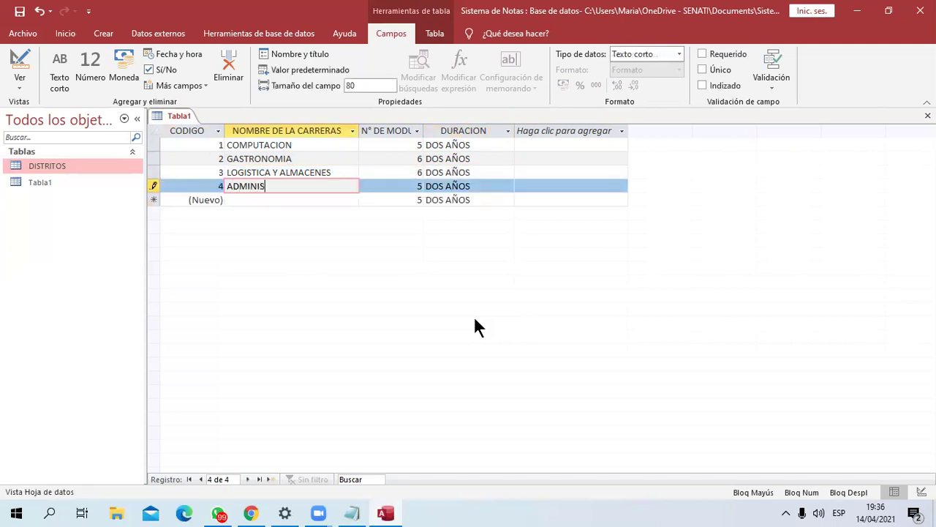
key("Tab")
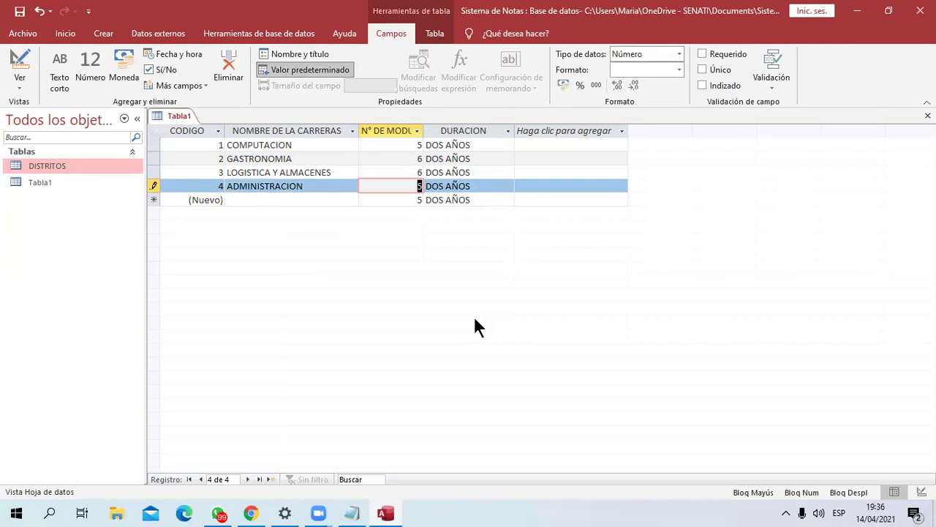
type("4")
key("Tab")
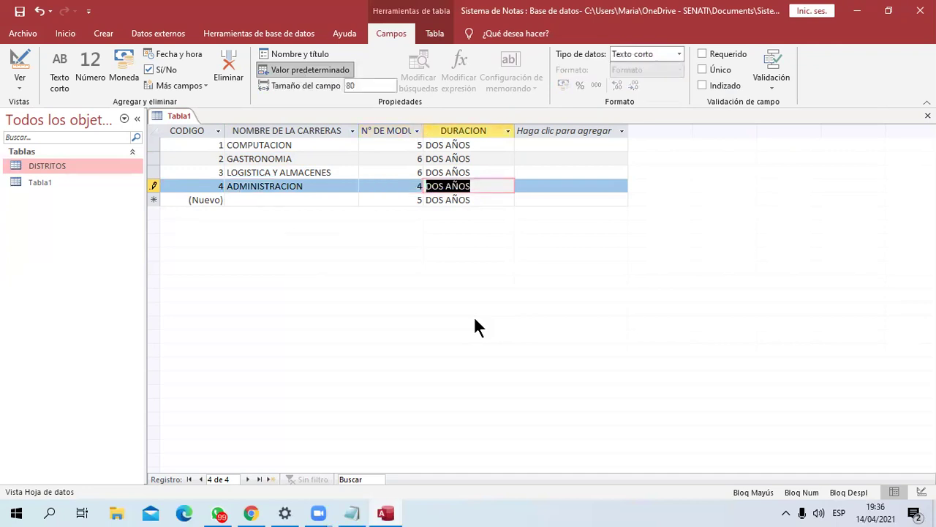
type("A")
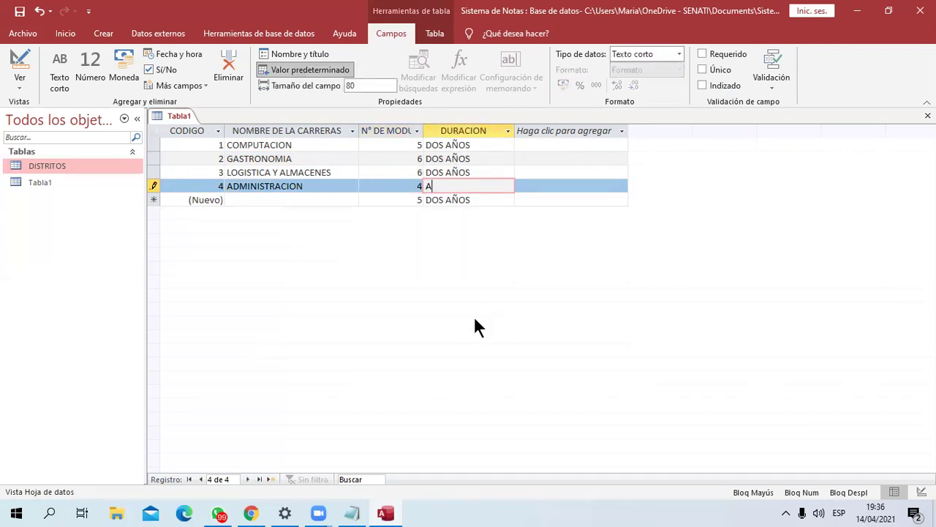
type("ÑO YMEDIA")
key("BackSpace")
type("O")
key("Tab")
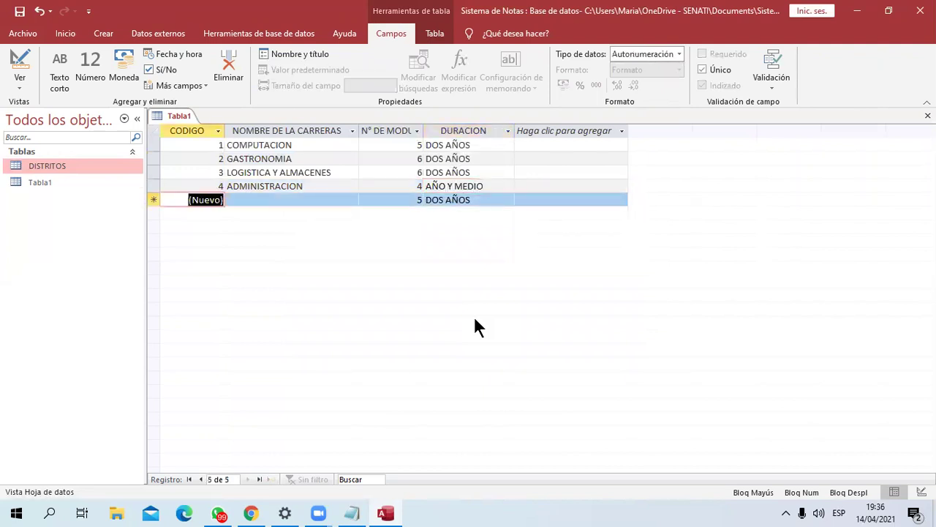
Add the career record CONTABILIDAD with 4 modules and the duration AÑO Y MEDIO
key("Tab")
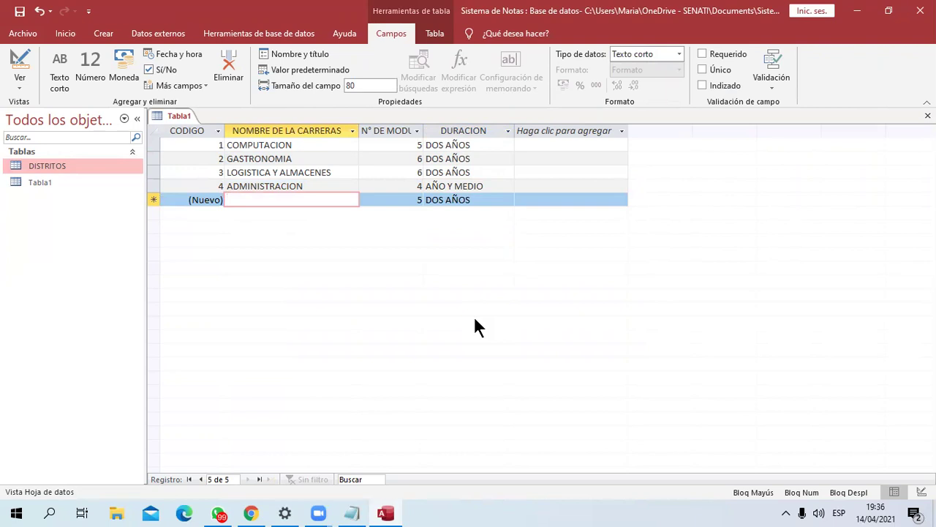
type("CONTABILIDAD")
key("Tab")
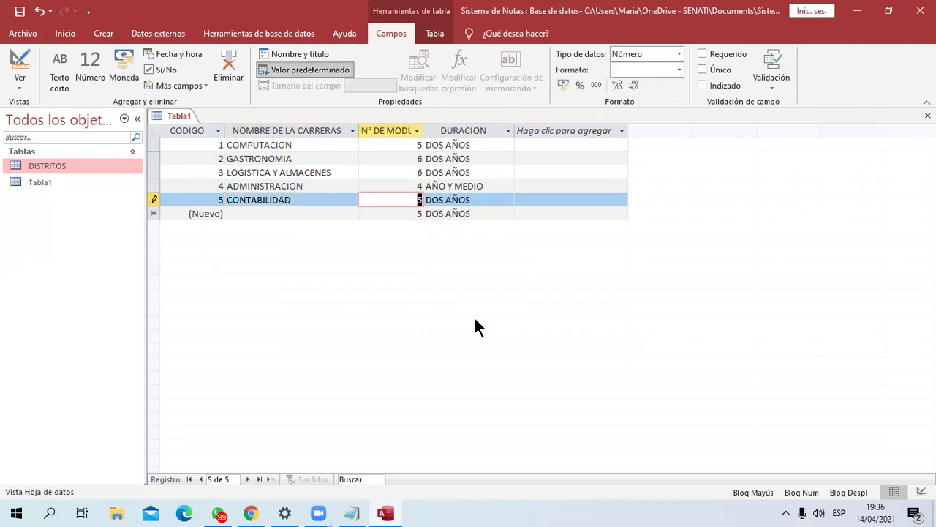
type("4")
key("Tab")
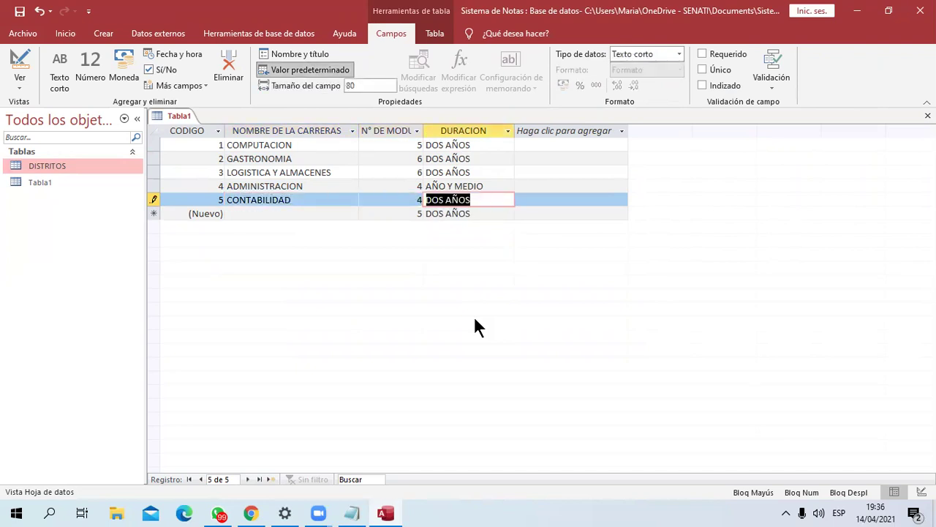
type("AÑ")
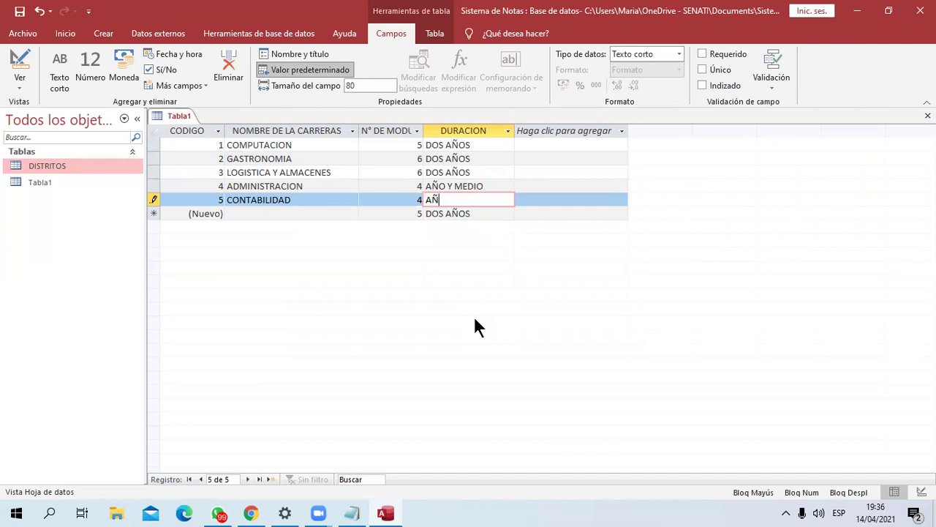
type("O Y MEDIO")
key("Tab")
key("Tab")
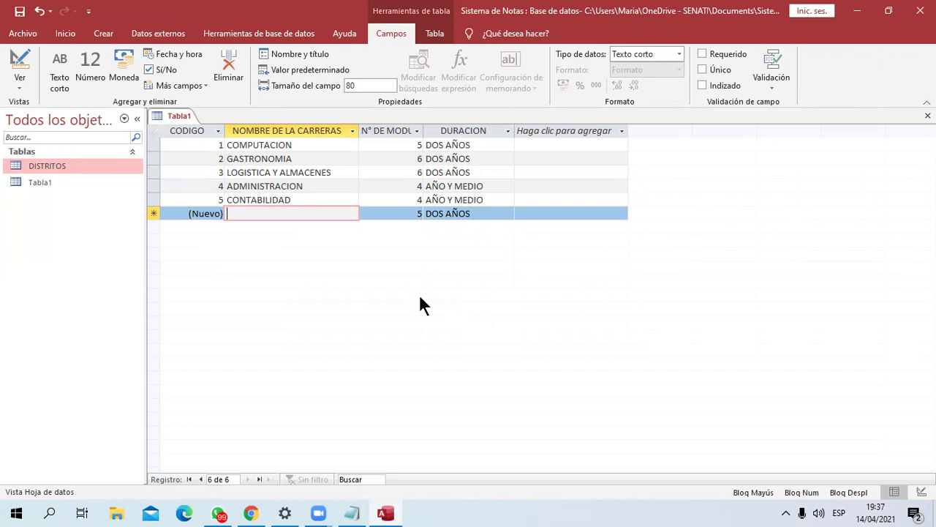
Save the table under the name CARRERAS and close it
left_click(20, 11)
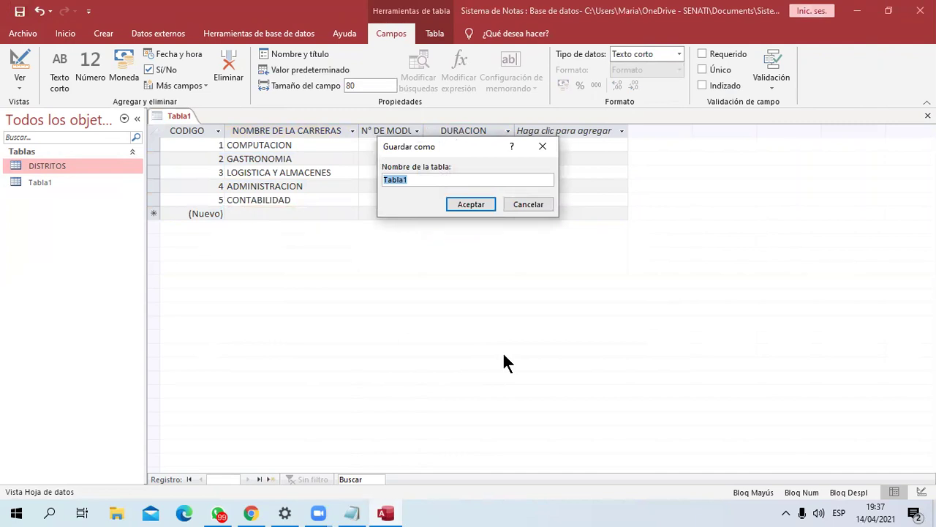
type("CARRERAS")
left_click(471, 202)
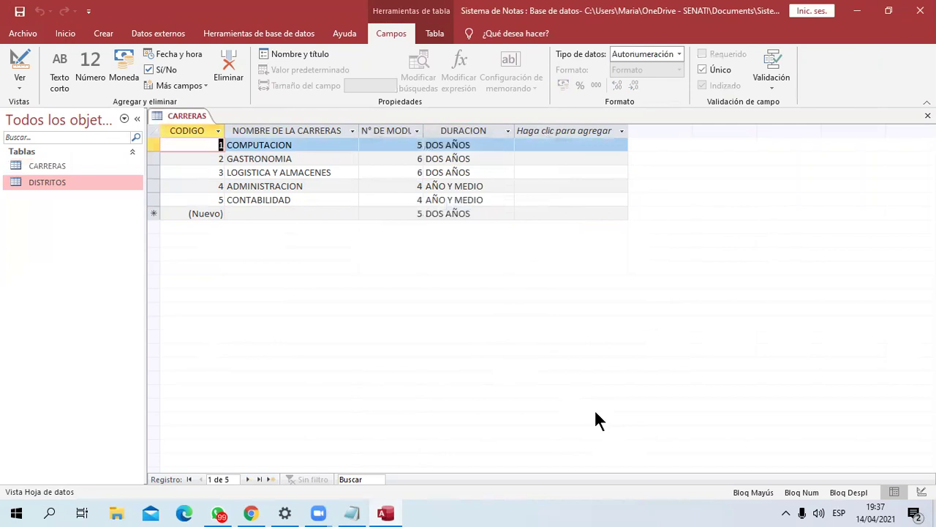
right_click(199, 115)
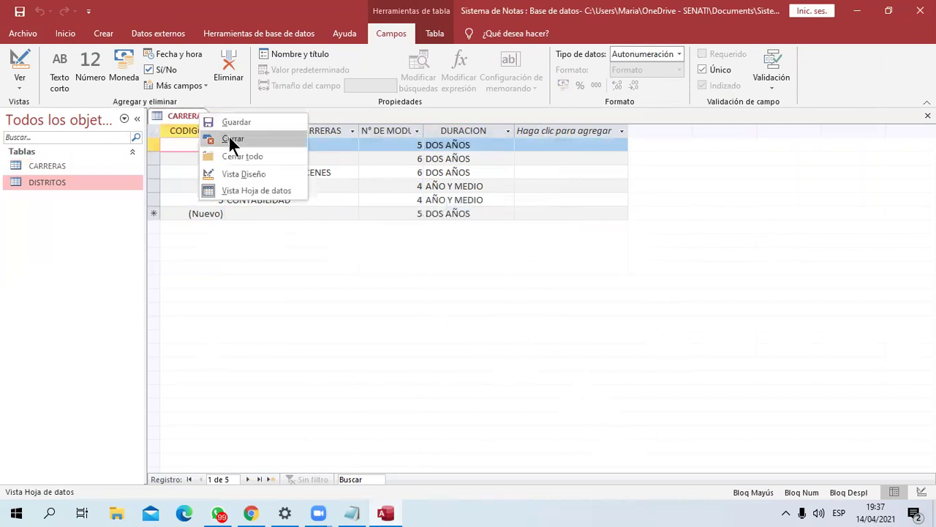
left_click(229, 135)
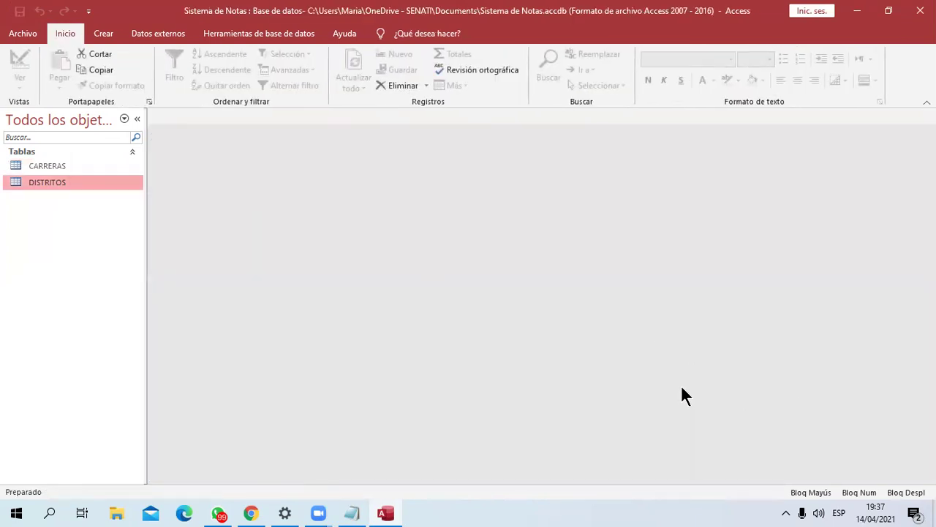
Switch to the Notepad plan and correct ALUMLOS to ALUMNOS in the REGISTRAR NOTAS list
left_click(352, 513)
left_click(320, 420)
scroll(345, 400, "up", 6)
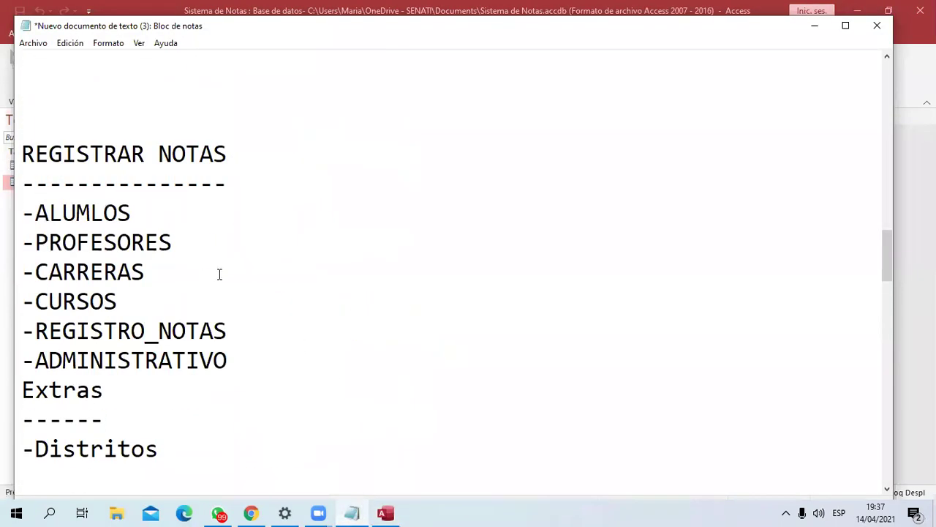
left_click(90, 212)
key("Delete")
type("N")
Add the heading "Tabla: Alumnos" with a dashed underline below the Carreras field list
scroll(154, 236, "down", 7)
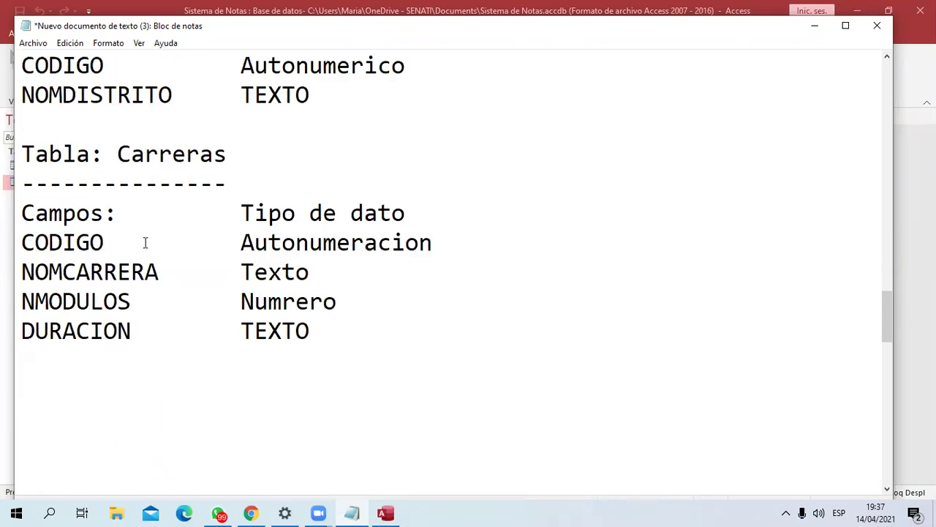
left_click(52, 298)
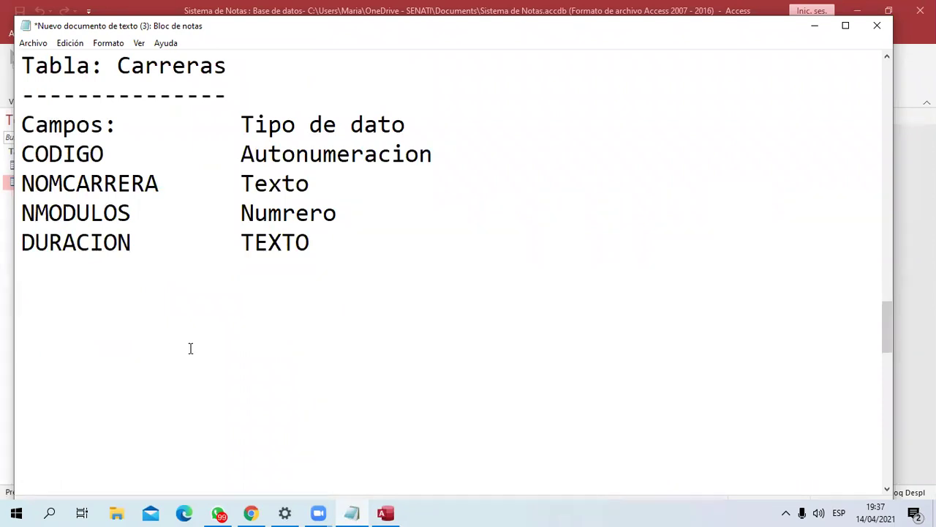
type("Tabka")
key("BackSpace")
key("BackSpace")
type("la: ")
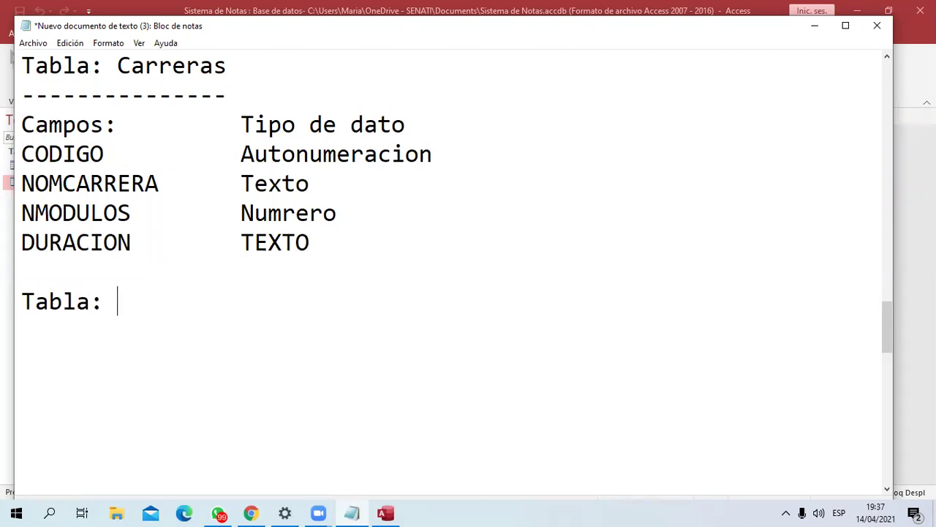
type("Alumnos")
key("Return")
type("--------------")
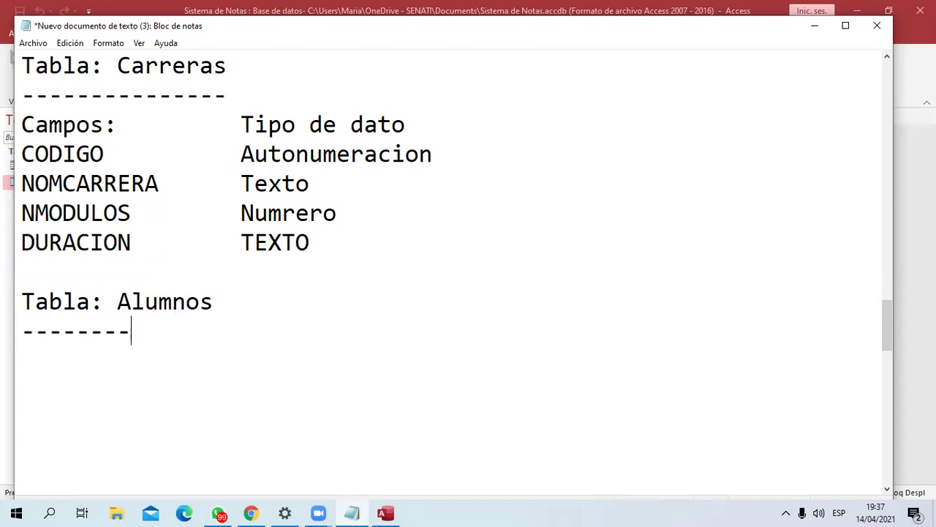
Insert a run of blank lines below the underlined Alumnos heading to make room for its fields
key("Return")
key("Return")
key("Return")
key("Return")
key("Return")
key("Return")
key("Return")
key("Return")
key("Return")
key("Return")
key("Return")
key("Return")
key("Return")
key("Return")
key("Return")
key("Return")
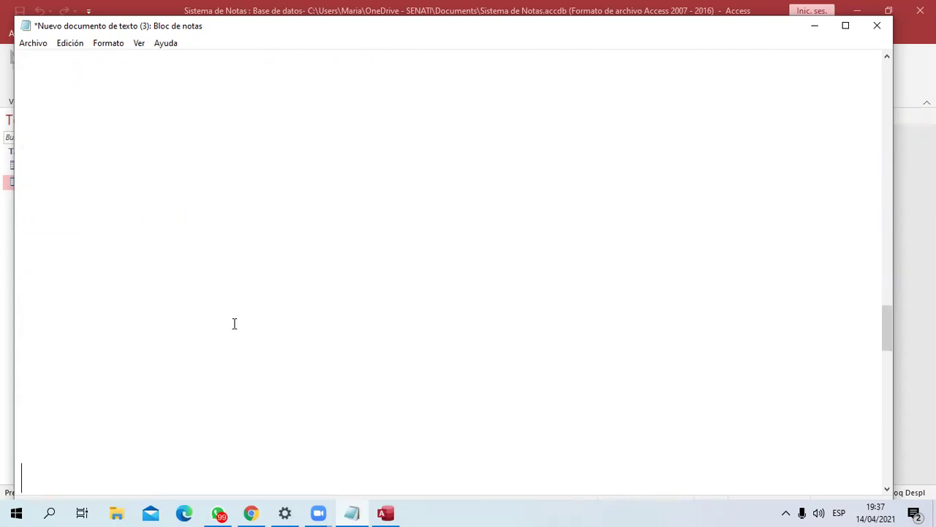
key("Page_Up")
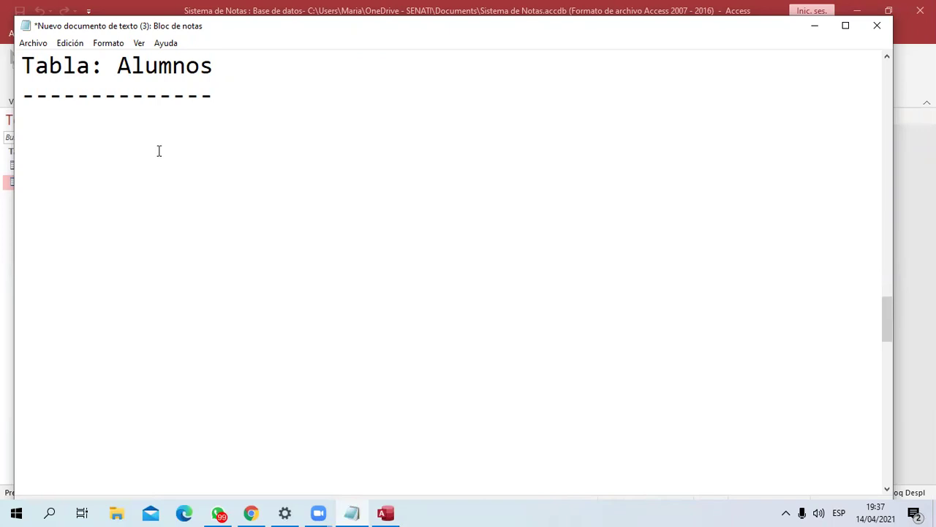
scroll(384, 270, "up", 1)
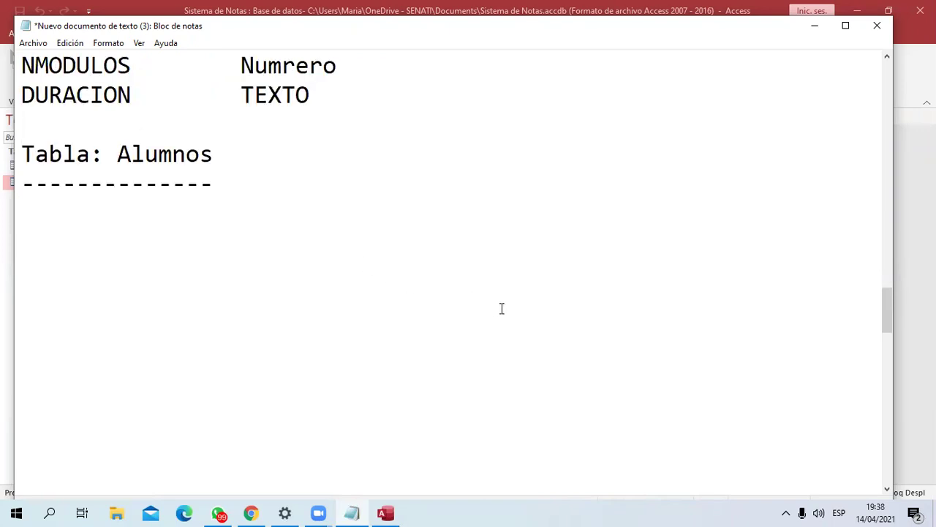
type("codigo")
key("BackSpace")
key("BackSpace")
key("BackSpace")
key("BackSpace")
key("BackSpace")
key("BackSpace")
type("CODIGO")
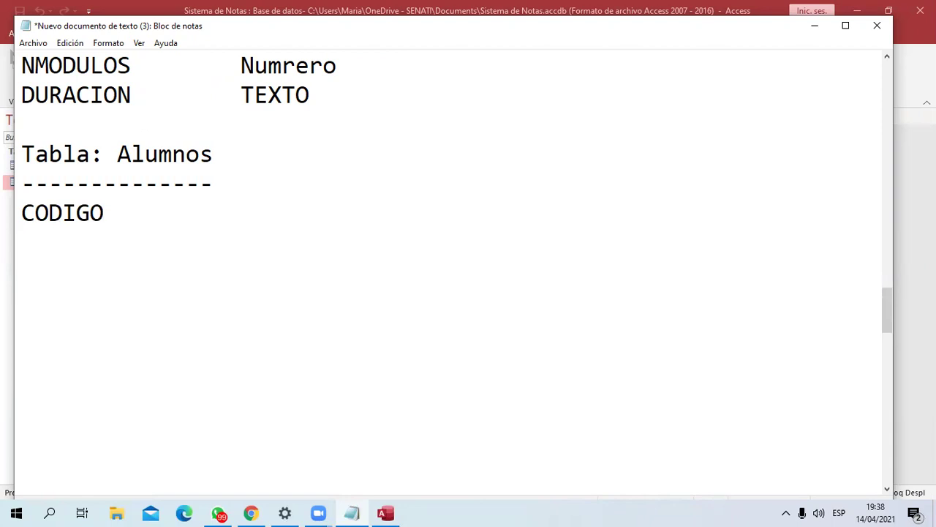
Replace the CODIGO text under the Alumnos heading with the column headings CAMPO and T. DE DATO
key("shift+Home")
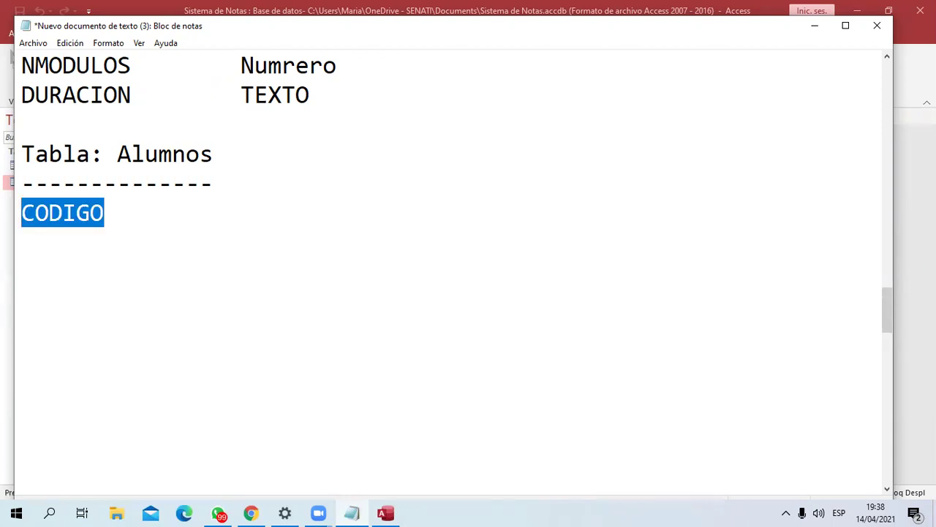
type("CA")
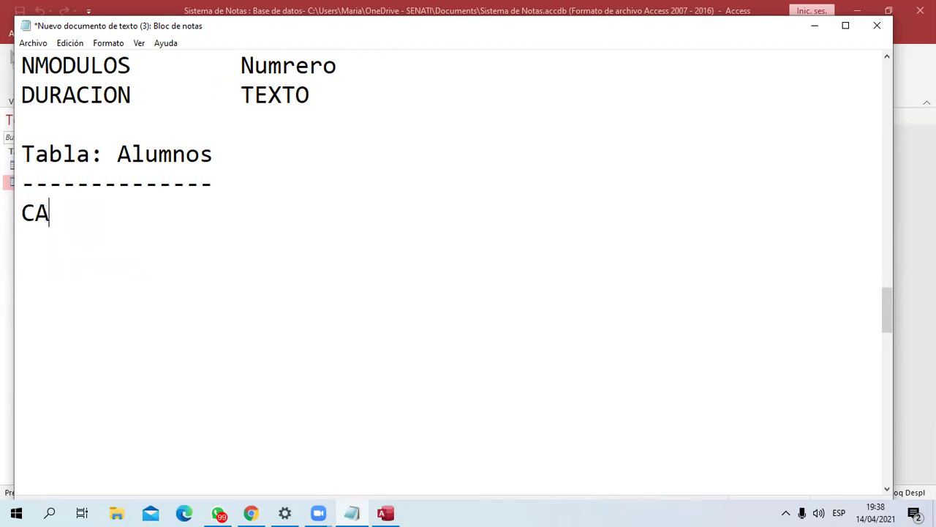
type("MPO")
key("Tab")
key("Tab")
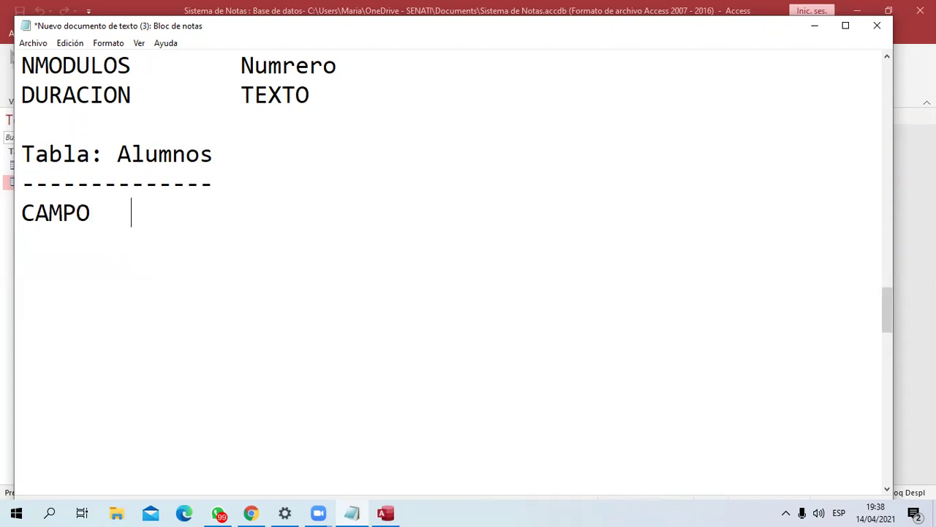
type("T. DE DATO")
key("Return")
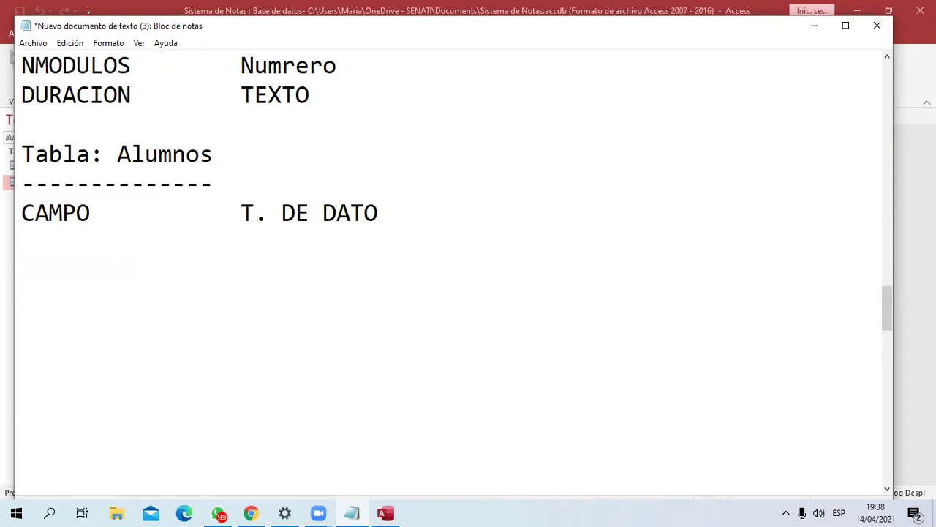
List the field CODIGO with the data type Autonumeracion in the Alumnos plan
type("CODIGO")
key("Tab")
key("Tab")
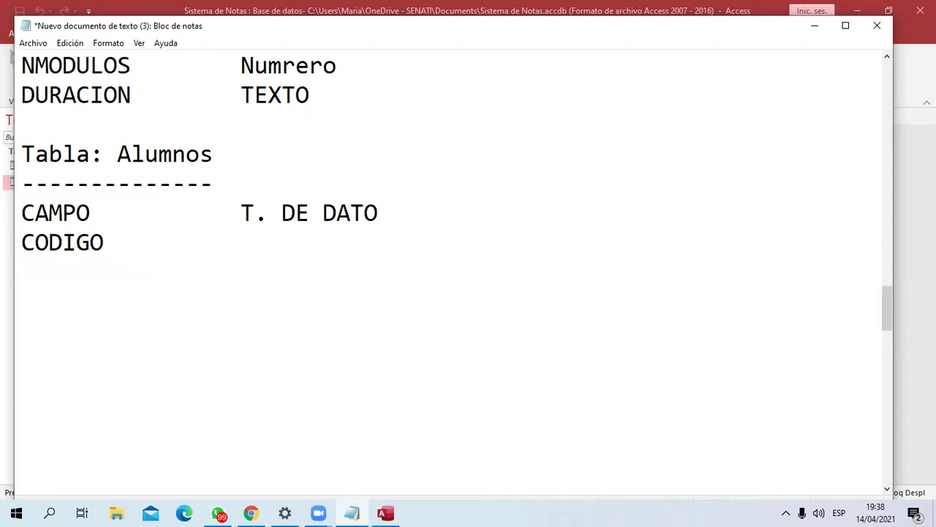
type("Autonumeracui")
key("BackSpace")
key("BackSpace")
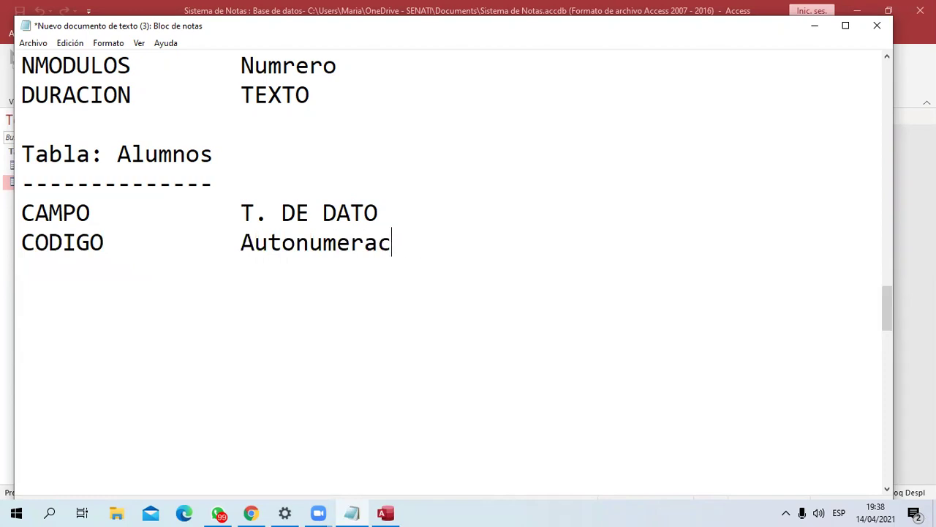
type("ion")
key("Tab")
key("Tab")
key("Return")
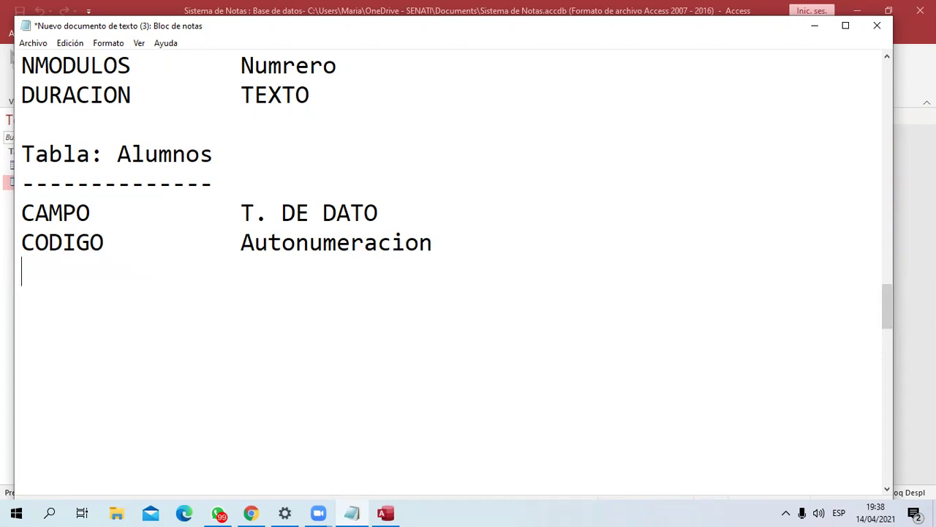
List the field DNI with the data type Texto in the Alumnos plan
type("DNI")
key("Tab")
key("Tab")
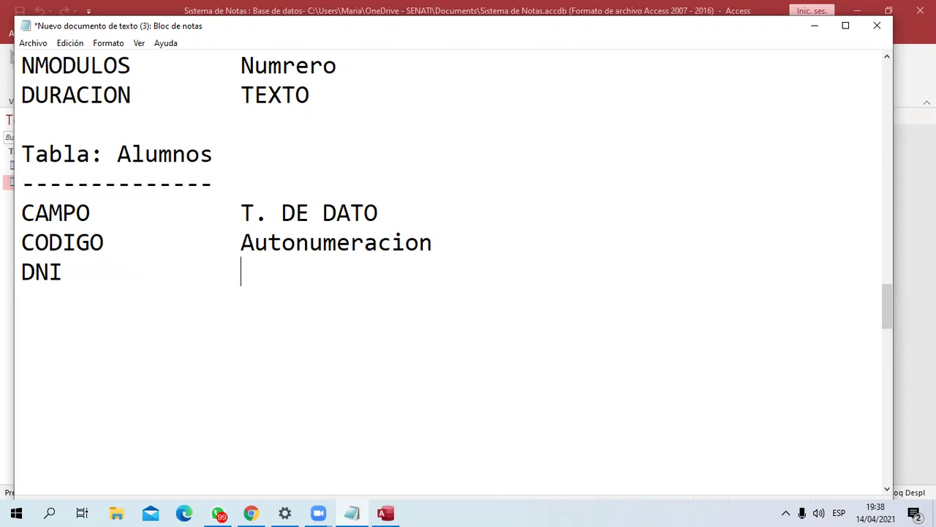
type("Texto")
key("Return")
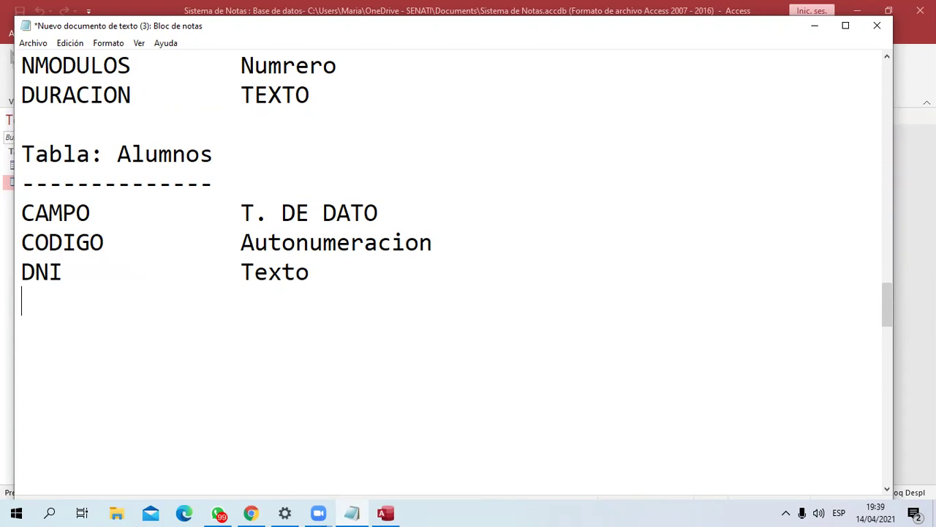
List the field NOMBRES with the data type Texto in the Alumnos plan
type("nombres")
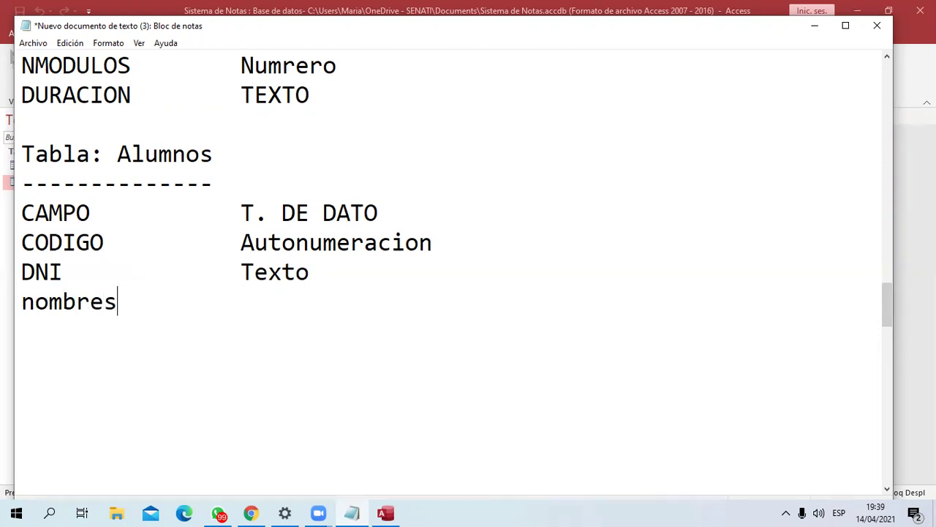
key("shift+Home")
type("NOMBRES")
key("Tab")
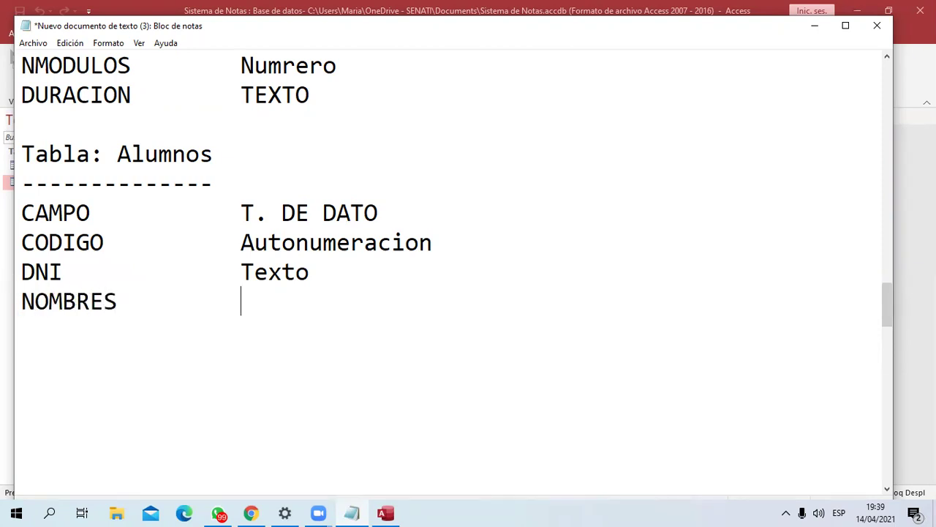
type("TEXTO")
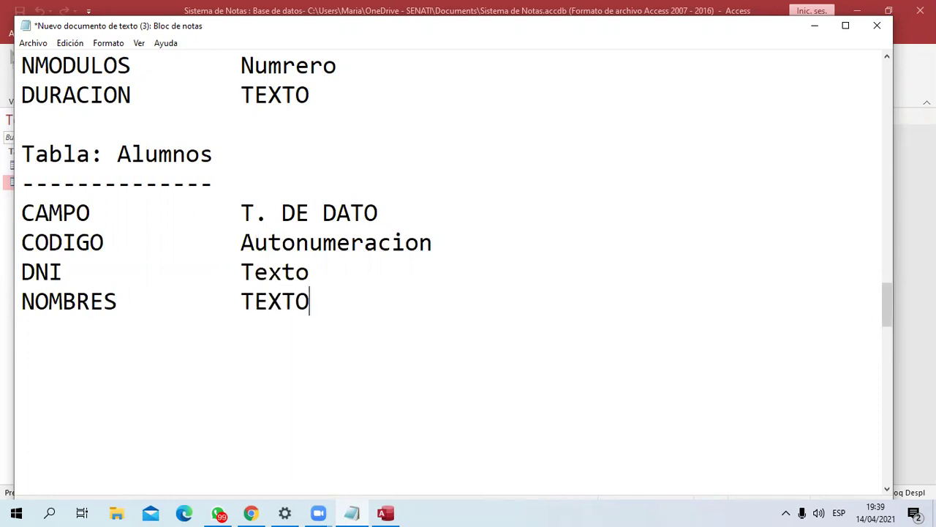
key("BackSpace")
key("BackSpace")
key("BackSpace")
key("BackSpace")
type("exto")
key("Return")
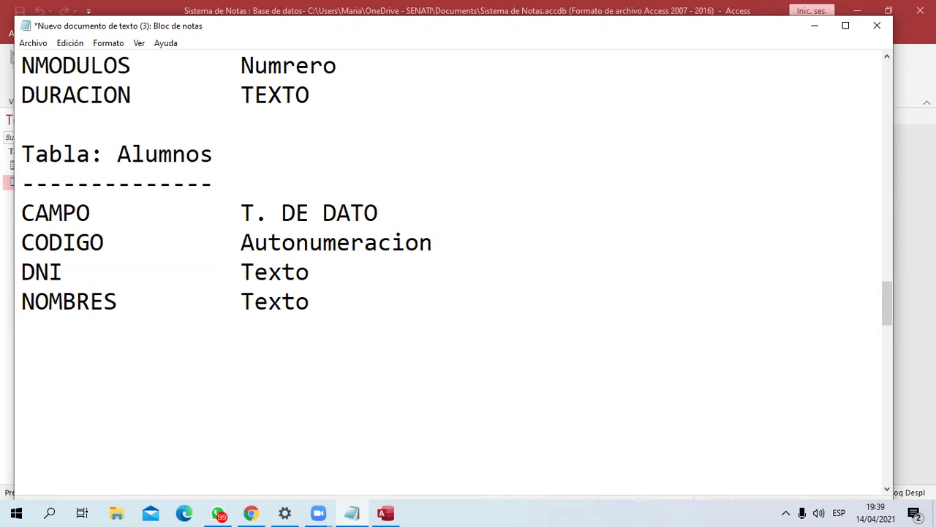
List the field APELLIDOP with the data type Texto below NOMBRES
type("APELLIDOP")
key("Tab")
type("Texto")
key("Return")
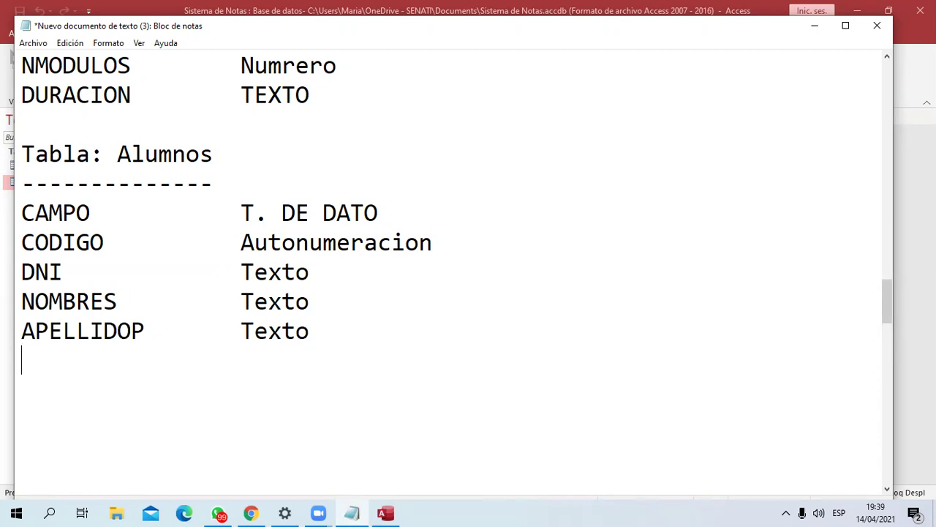
List the field APELLIDOM with the data type Texto below APELLIDOP
type("APE")
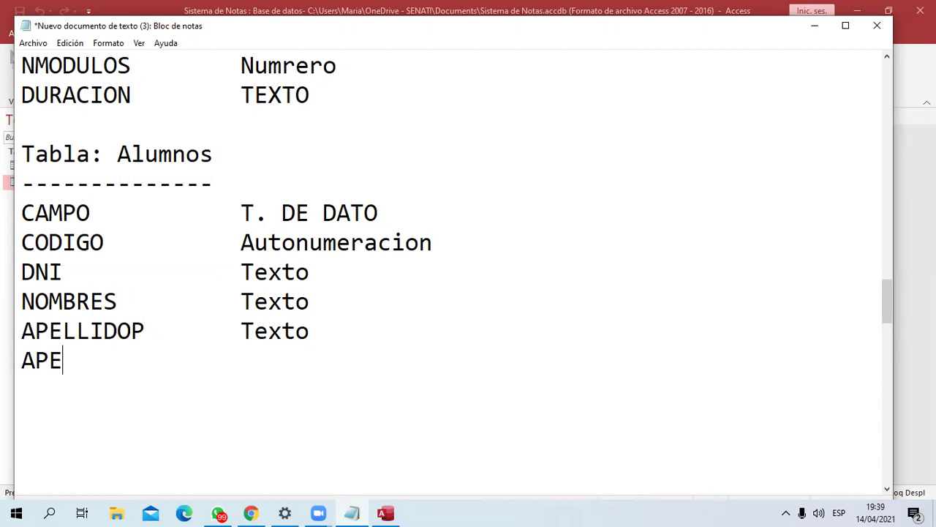
type("LLIDO")
key("BackSpace")
type("M")
key("Tab")
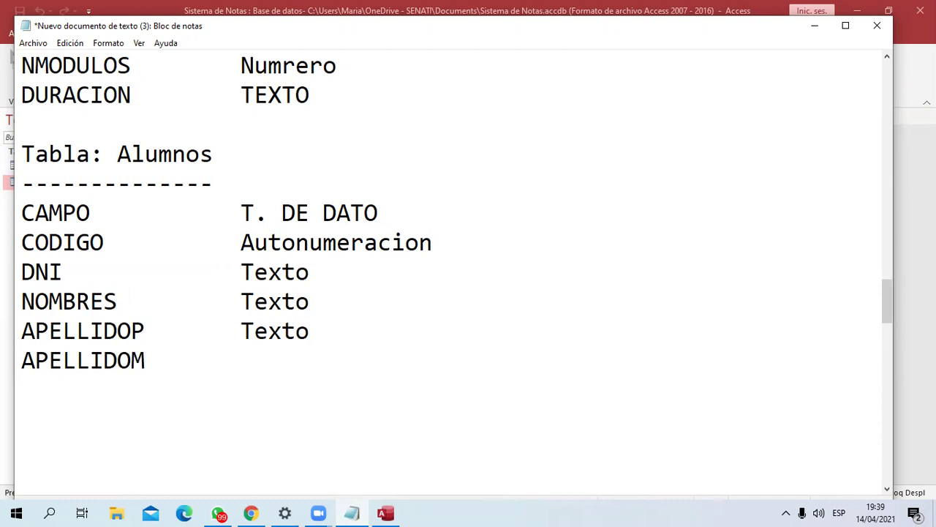
type("Texto")
key("Return")
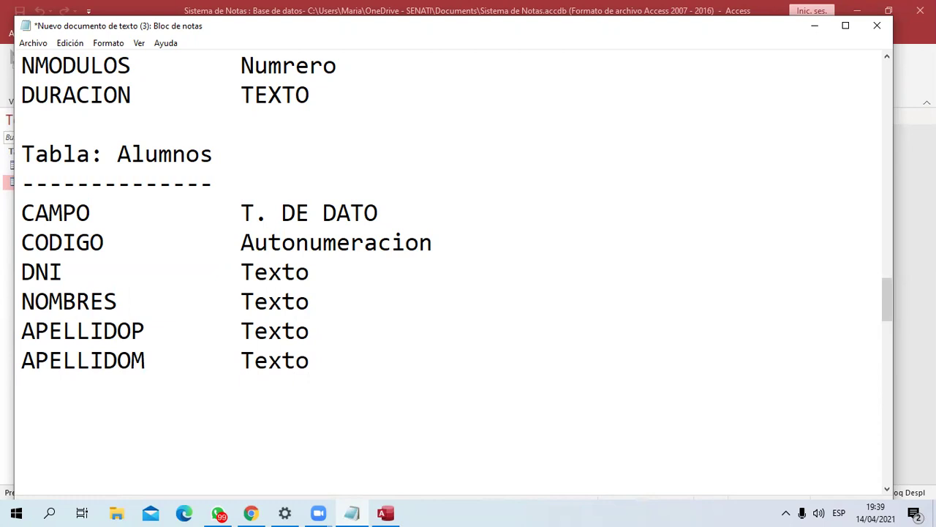
List the field FNACIMIENTO with the data type Fecha below APELLIDOM in the Alumnos plan
type("FNACIMIENTO")
key("Tab")
type("Fecha")
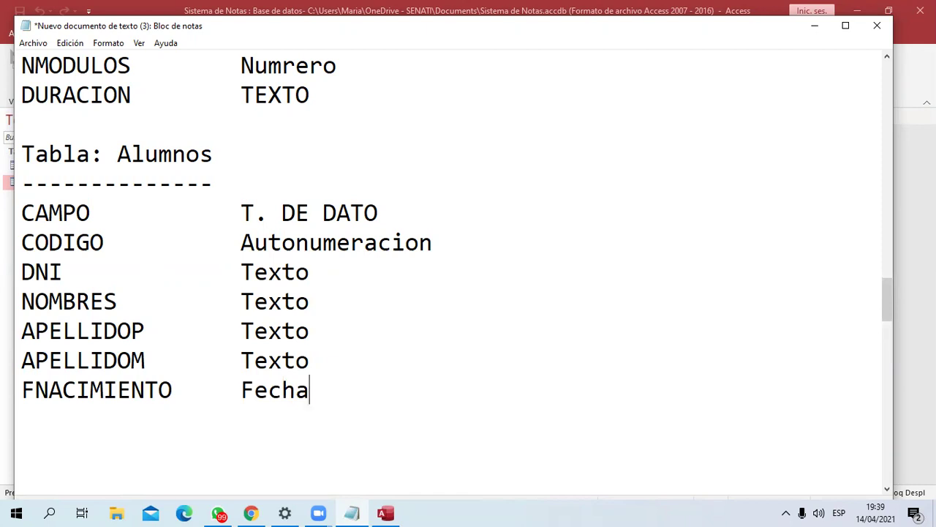
List the field DISTRITO below FNACIMIENTO with the data type "Relacion---> tabla distritos"
key("Return")
key("BackSpace")
type("distrito")
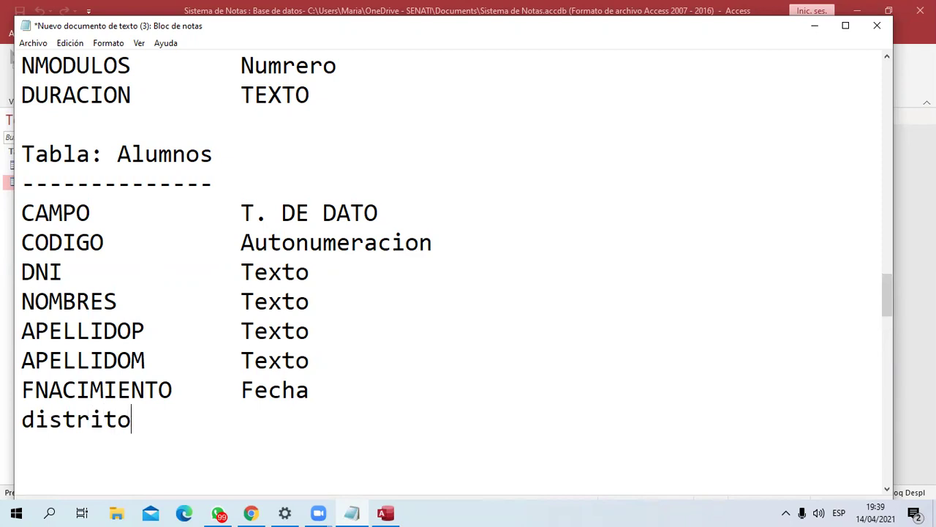
key("shift+Home")
type("DISTRITO")
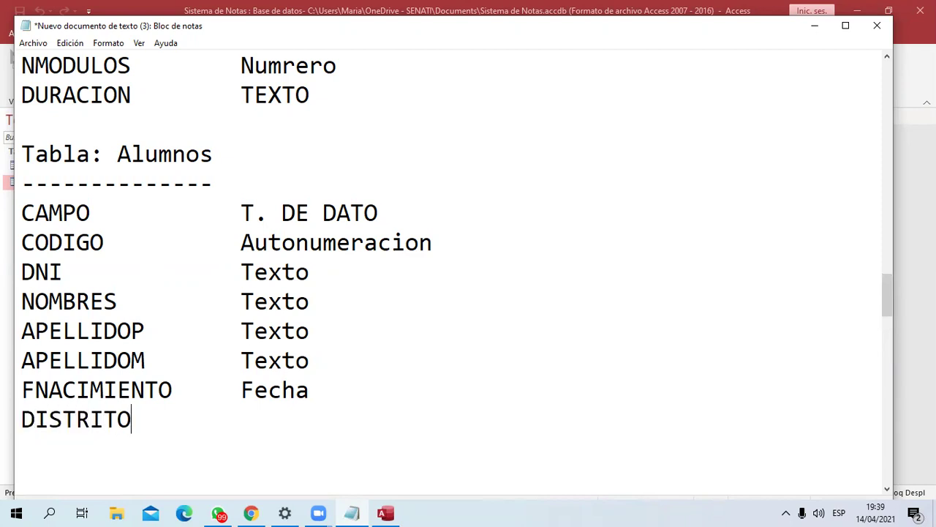
key("Tab")
type("Relacion")
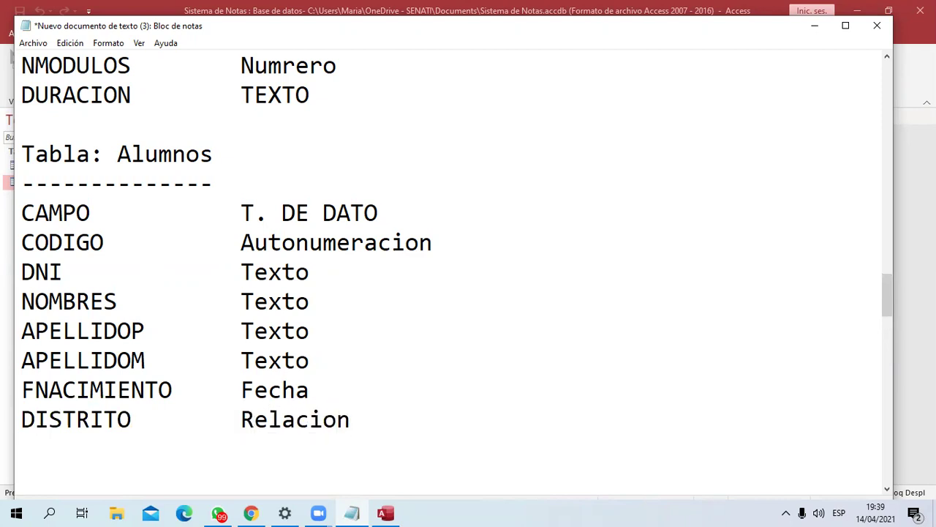
type("---> tab")
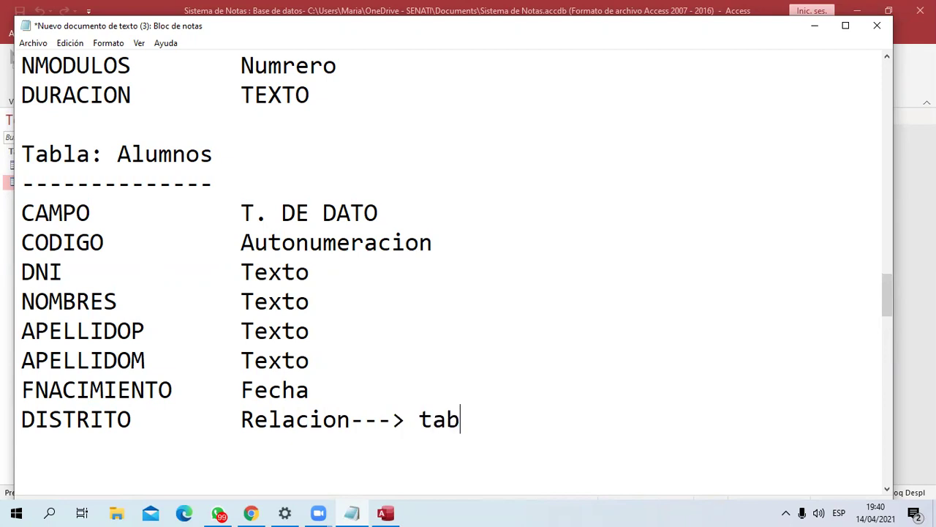
type("la distro")
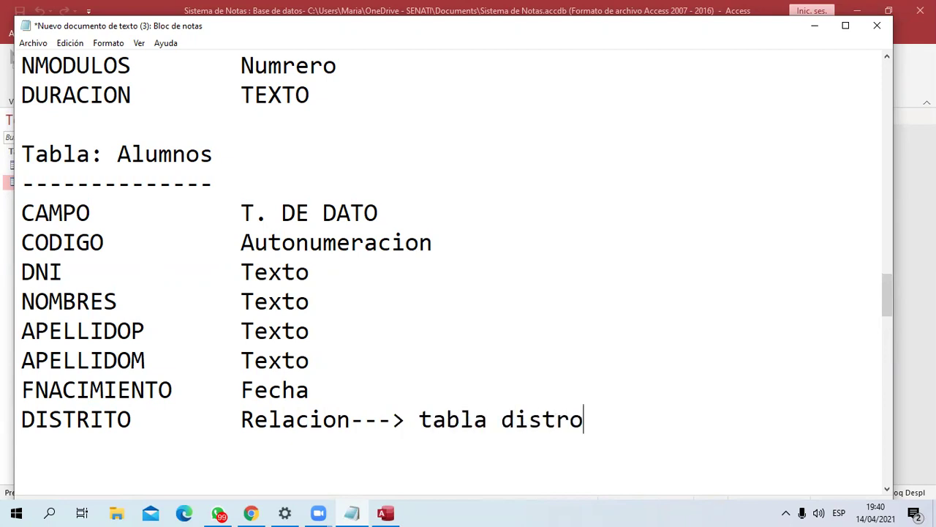
key("BackSpace")
type("itos")
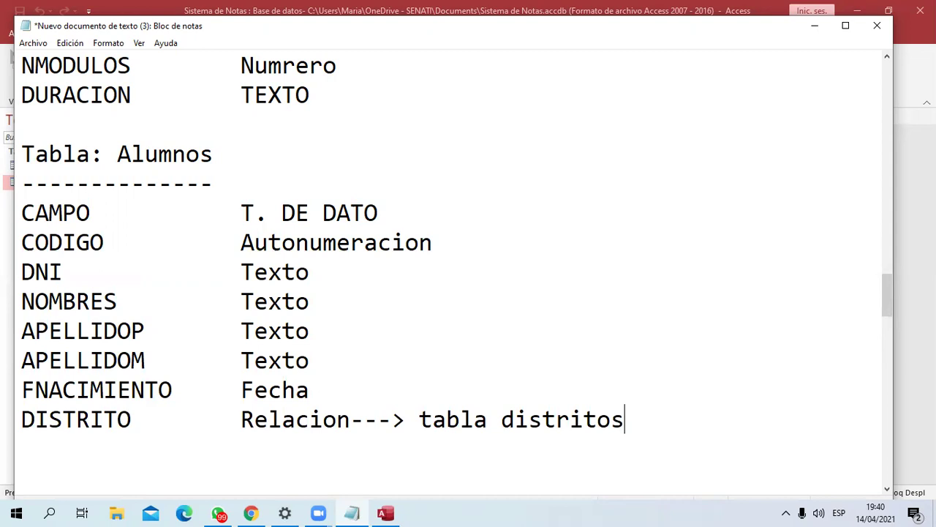
List the field CARRERA below DISTRITO with the data type "Relacion---> Tabla Carreras"
key("Return")
key("Return")
key("BackSpace")
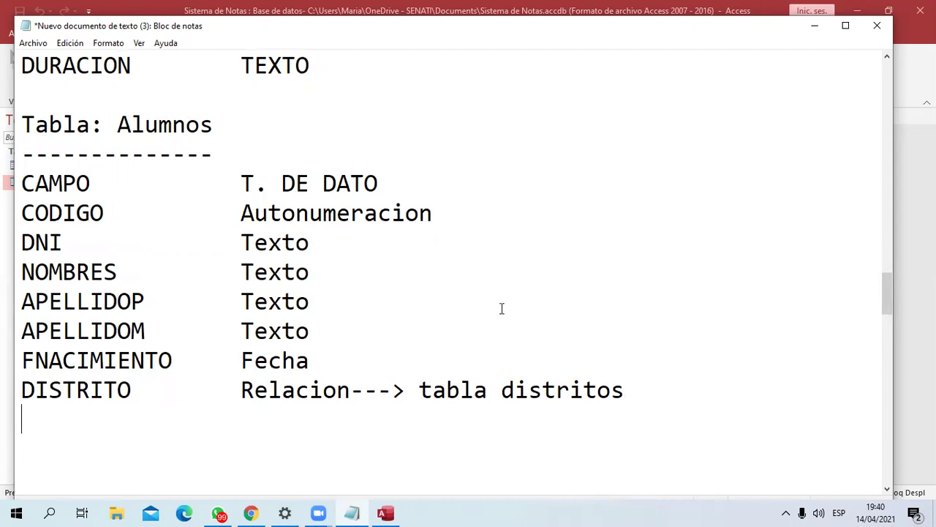
type("CARRERA")
key("Tab")
type("Re")
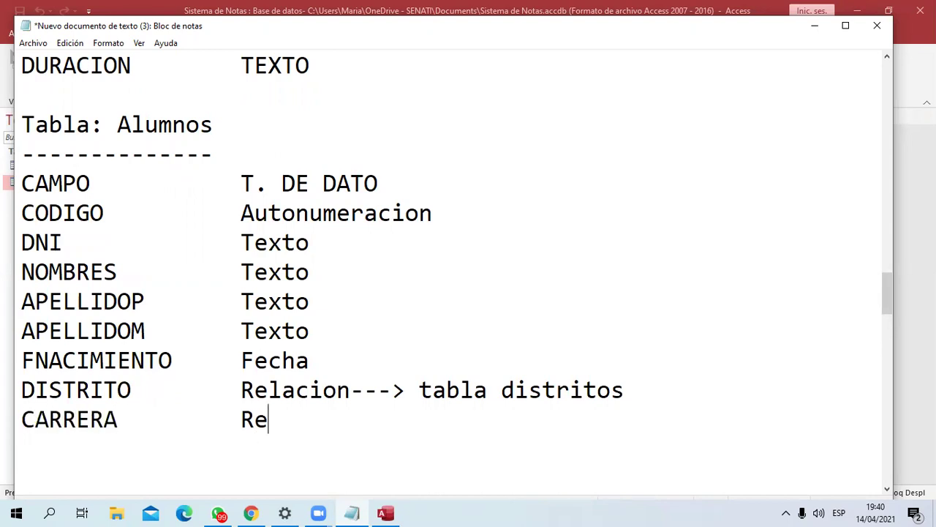
type("lacion--")
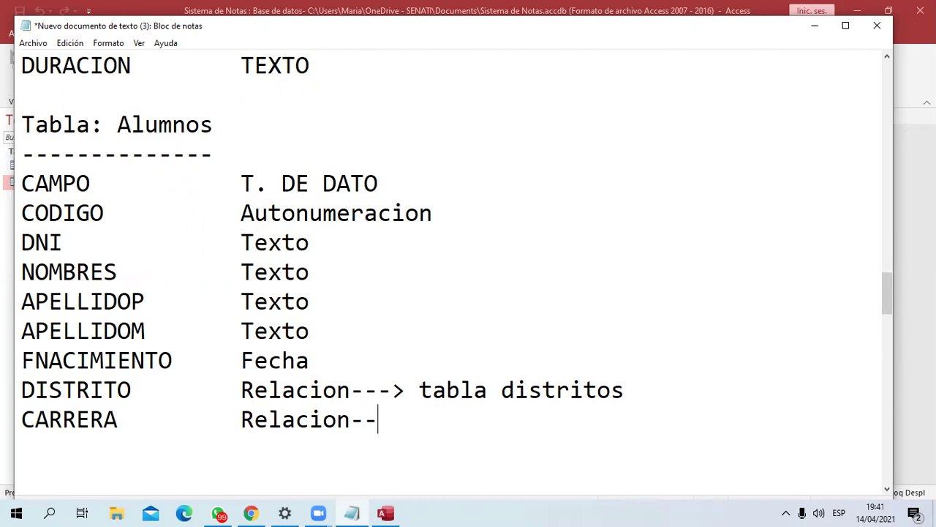
type("-> Tabla Carreras")
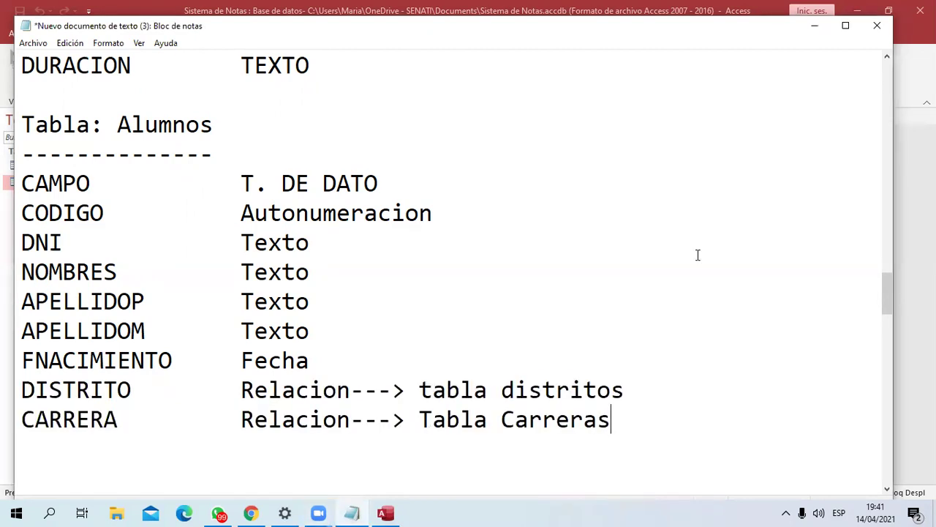
Add the field name SEXO in capitals below CARRERA in the Alumnos plan
scroll(697, 327, "down", 1)
scroll(748, 357, "up", 1)
scroll(749, 358, "down", 1)
scroll(510, 386, "up", 1)
left_click(94, 449)
scroll(94, 449, "down", 1)
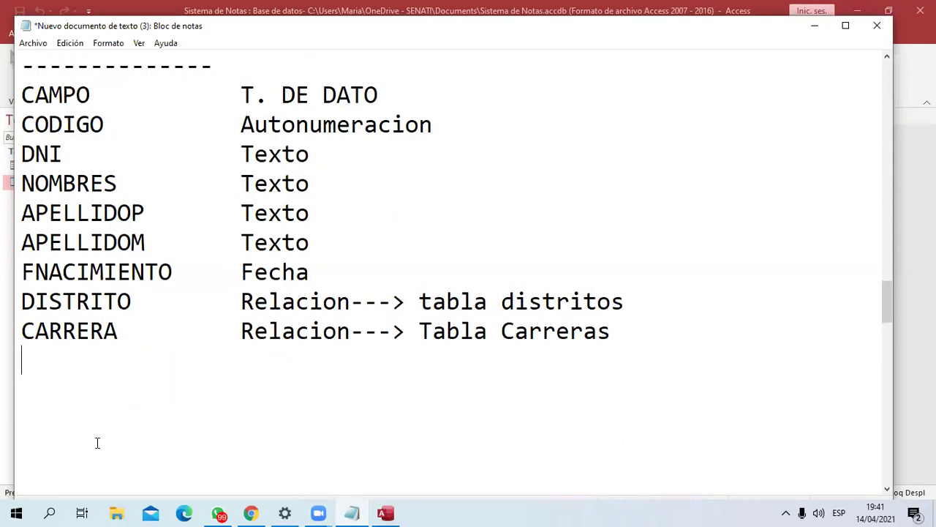
type("sexo")
key("BackSpace")
key("BackSpace")
key("BackSpace")
key("BackSpace")
type("SEXO")
key("Tab")
key("Tab")
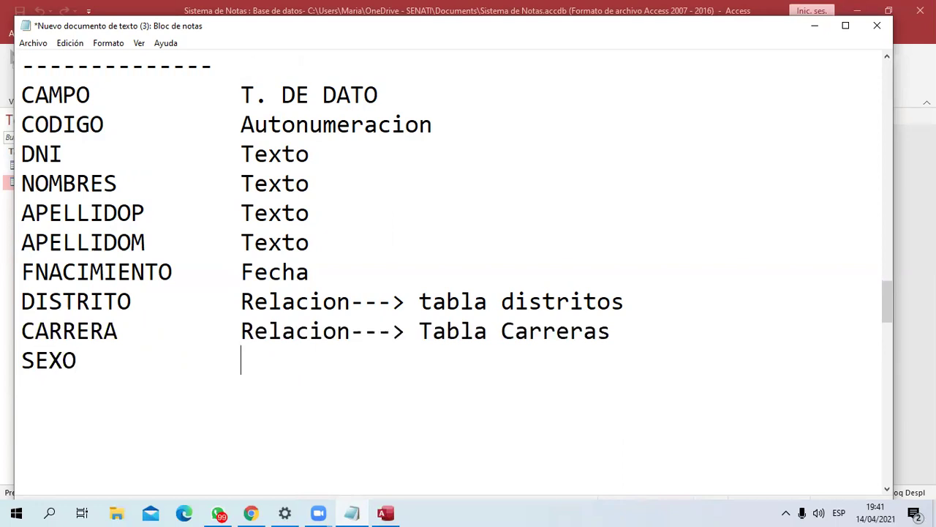
Give the SEXO field the data type Texto, matching the capitalisation of the other entries
type("tEXTO")
key("BackSpace")
key("BackSpace")
key("BackSpace")
key("BackSpace")
key("BackSpace")
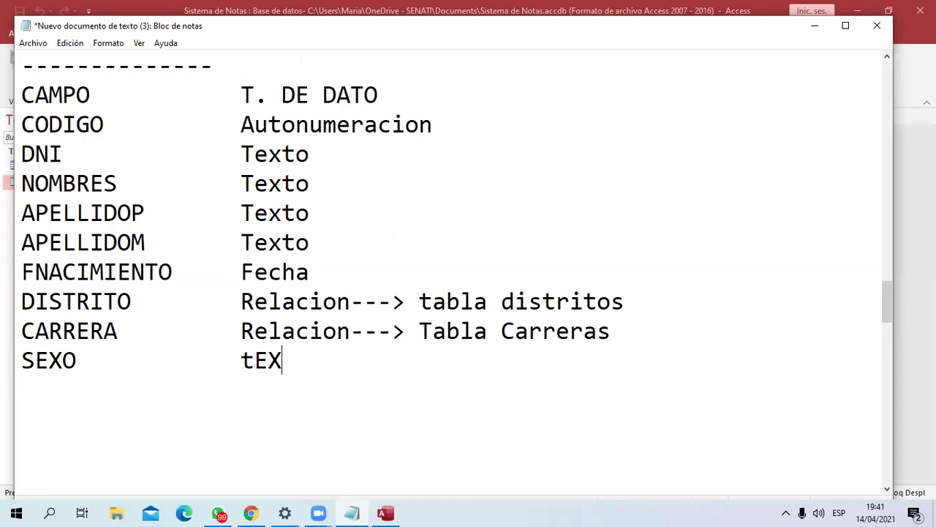
type("texto")
key("Left")
key("Left")
key("Left")
key("Left")
key("BackSpace")
type("RT")
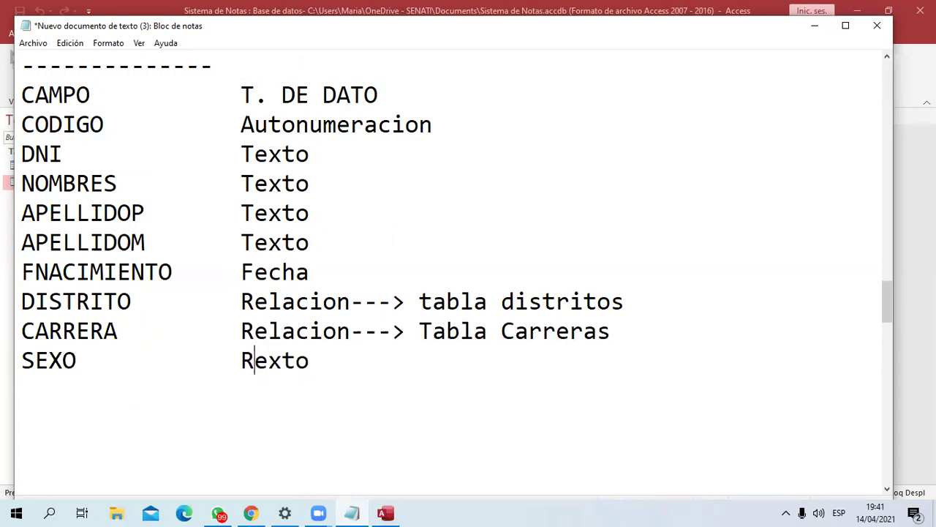
key("BackSpace")
key("BackSpace")
type("T")
key("End")
key("Return")
Insert the field DIRECCION with the data type Texto between DISTRITO and CARRERA
key("Up")
key("Up")
key("Return")
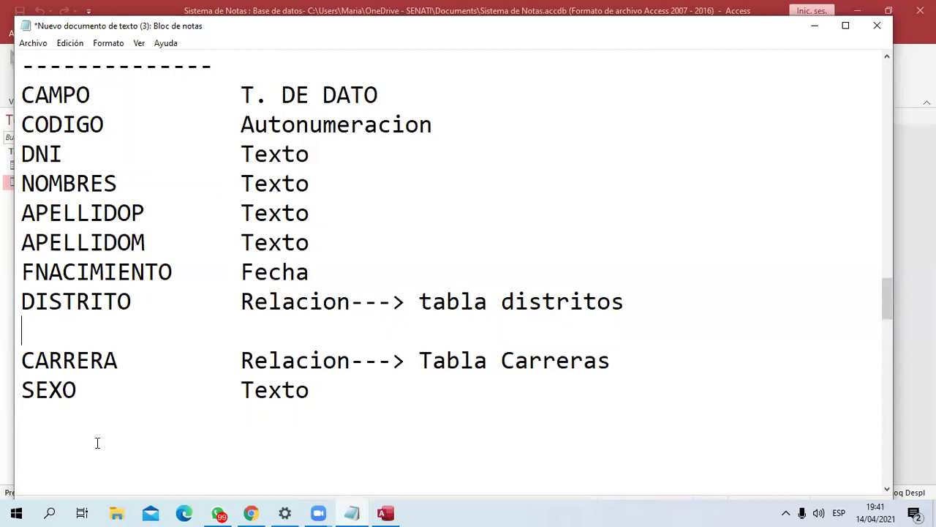
type("DI")
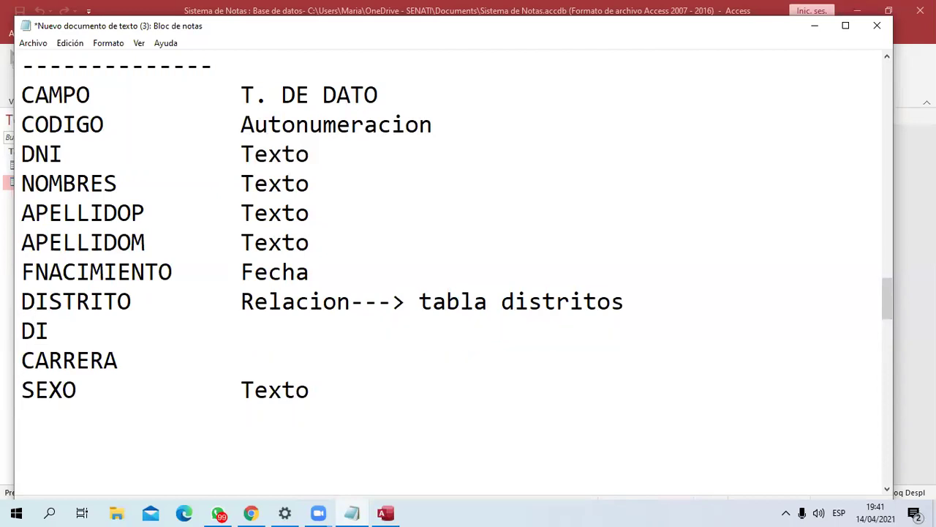
type("RECCION")
key("Tab")
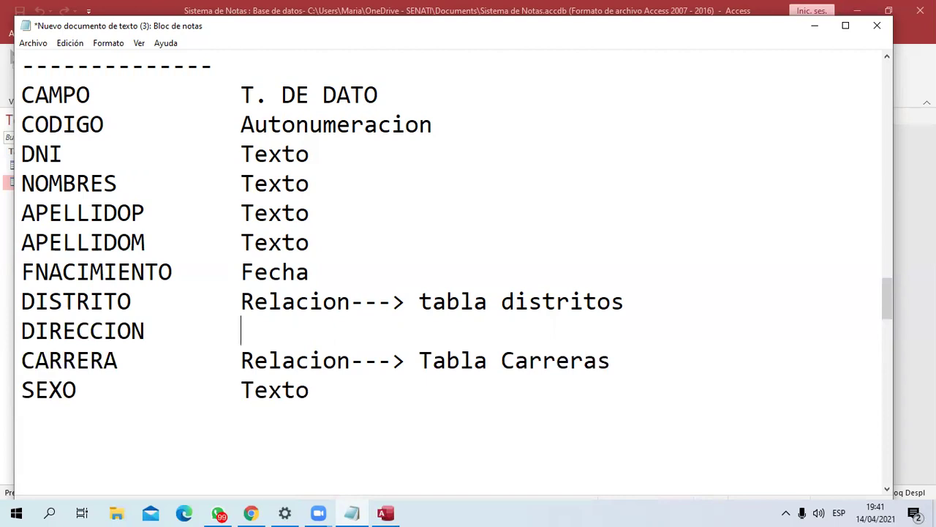
type("Texto")
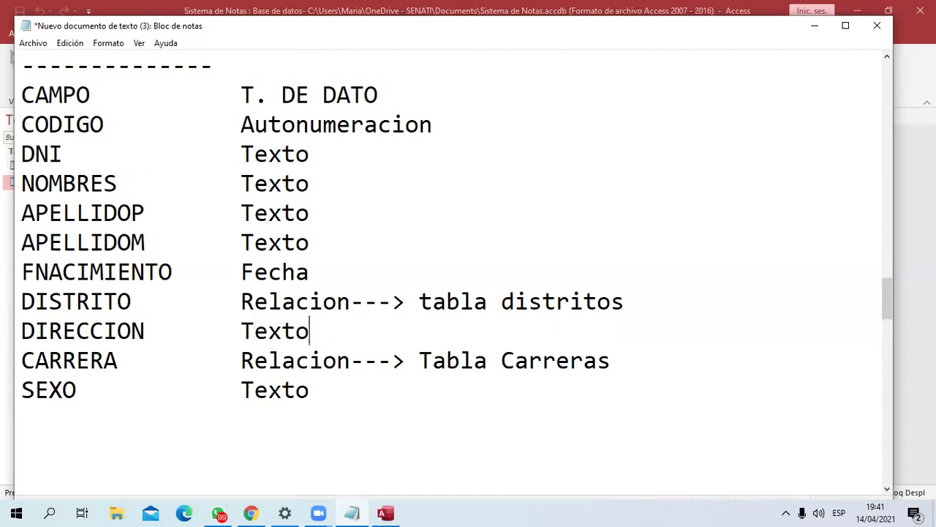
Add the field NCELULAR with a text data type below SEXO in the Alumnos plan
key("Down")
key("Down")
key("Down")
type("celular")
key("shift+Home")
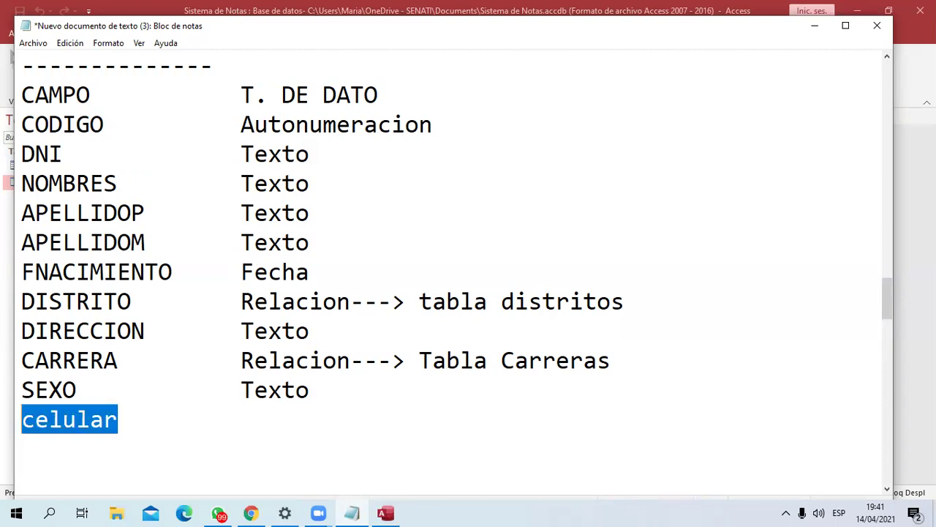
type("NCELUKLAR")
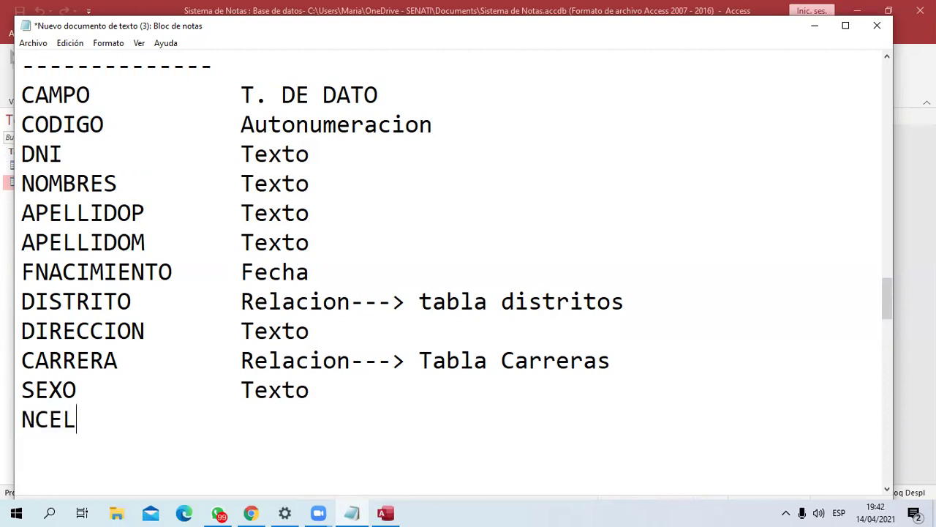
key("BackSpace")
key("BackSpace")
key("BackSpace")
key("BackSpace")
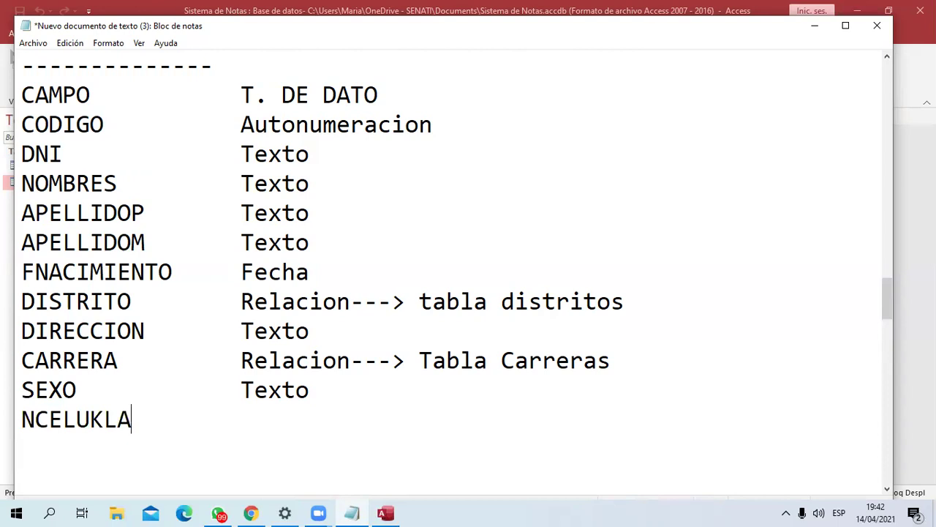
type("LAR")
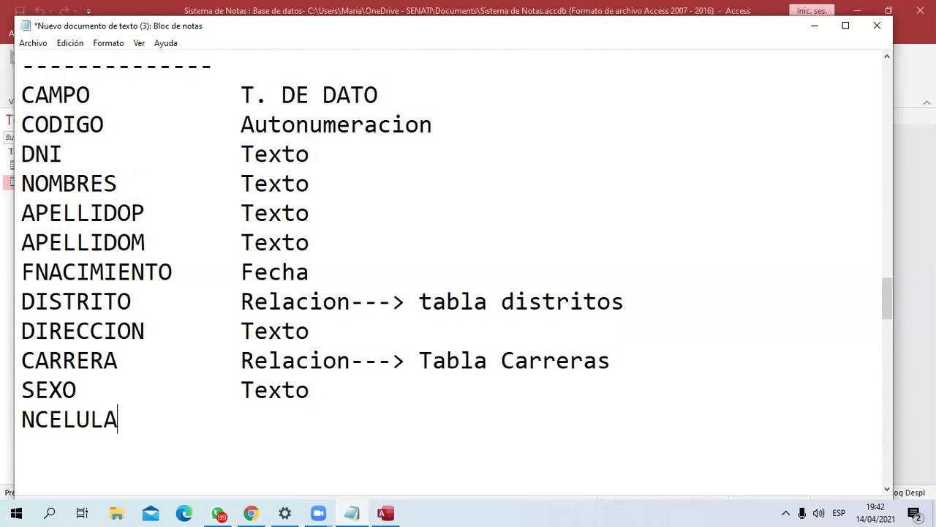
key("Tab")
type("Teto")
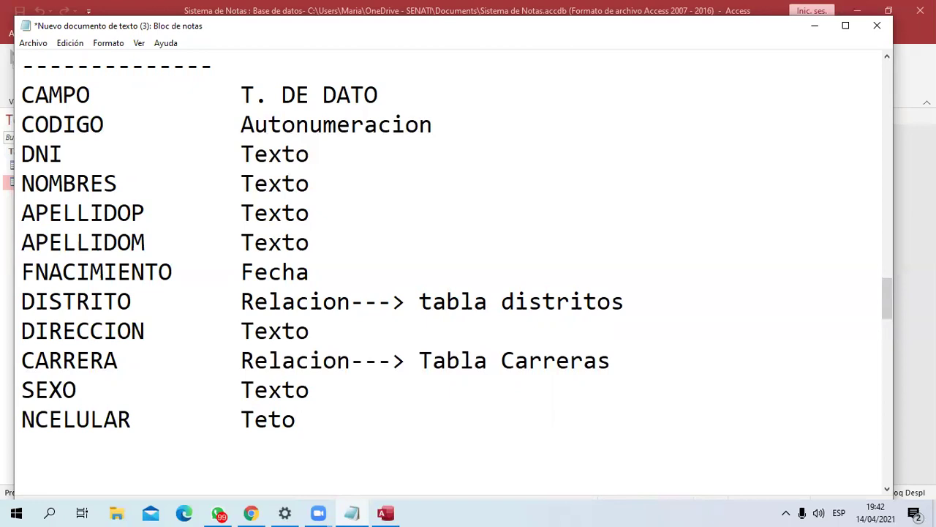
Add the field name EMAIL below NCELULAR and insert the missing X in NCELULAR's data type
key("Return")
type("exm")
key("BackSpace")
key("BackSpace")
key("BackSpace")
type("EMAIL")
key("Tab")
key("Tab")
key("Up")
key("Right")
key("Right")
type("X")
key("Down")
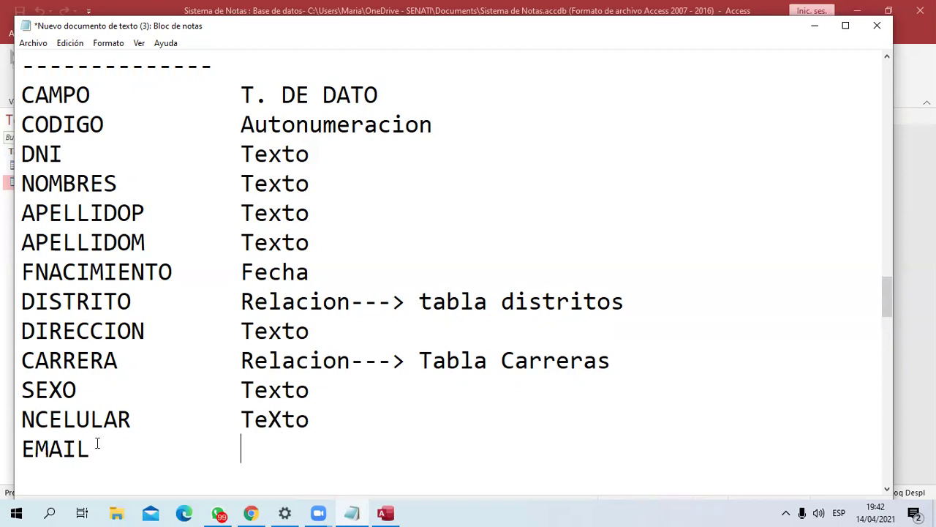
Give the EMAIL field the data type Texto
type("tEXTO")
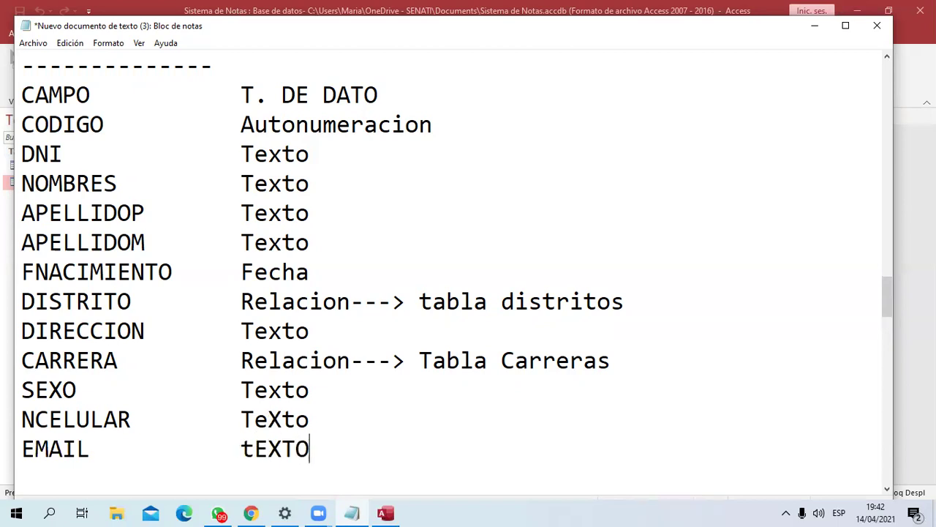
key("shift+Left")
key("shift+Left")
key("shift+Left")
key("shift+Left")
key("shift+Left")
type("Texto")
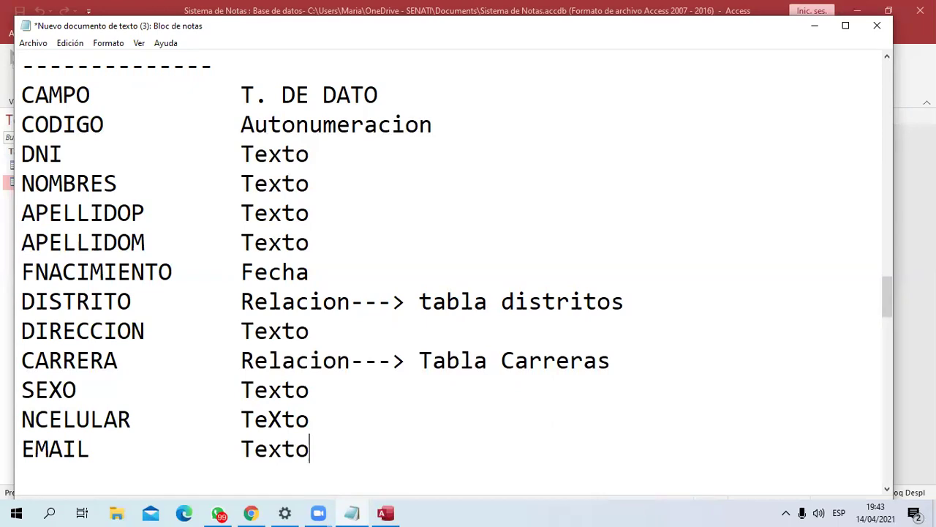
Replace the capital X in NCELULAR's data type with a lowercase x so it reads Texto
key("Up")
key("Left")
key("Left")
key("BackSpace")
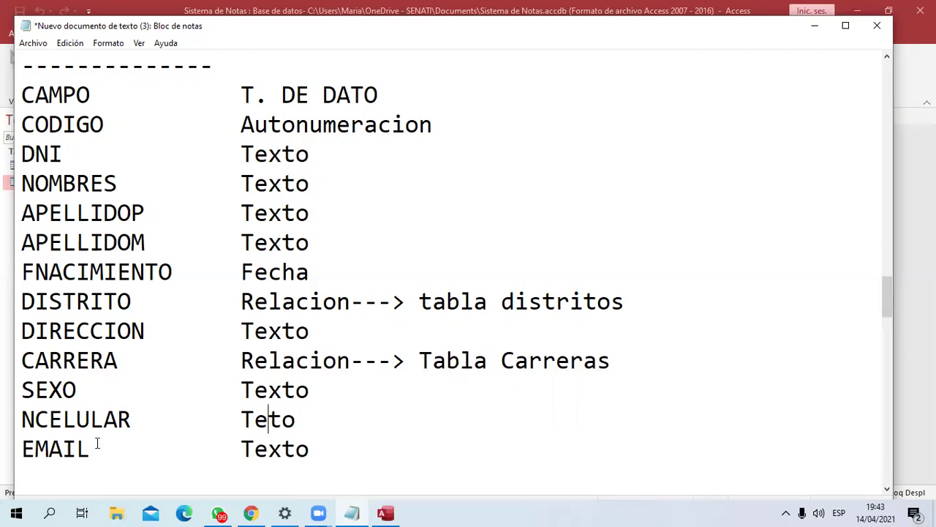
type("X")
key("BackSpace")
type("x")
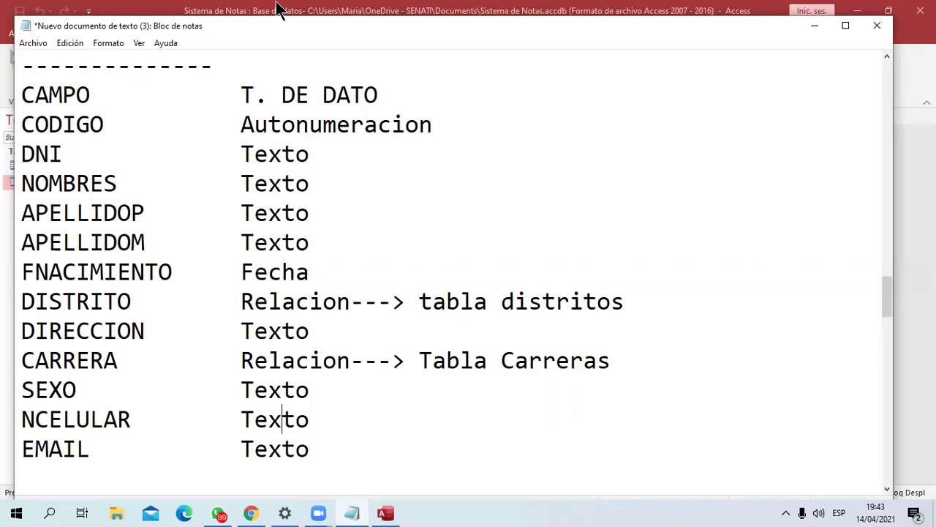
Switch to the Sistema de Notas database in Access and create a new blank table in design view
left_click(313, 10)
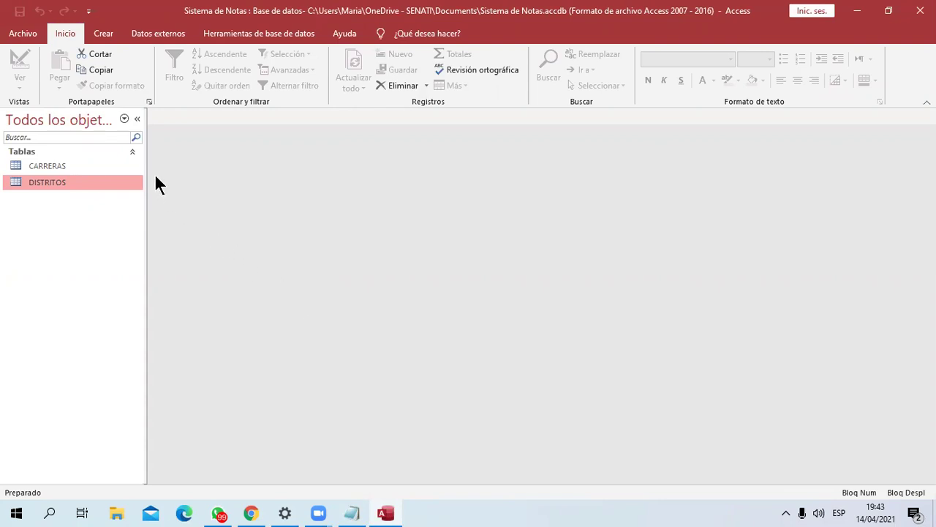
left_click(114, 35)
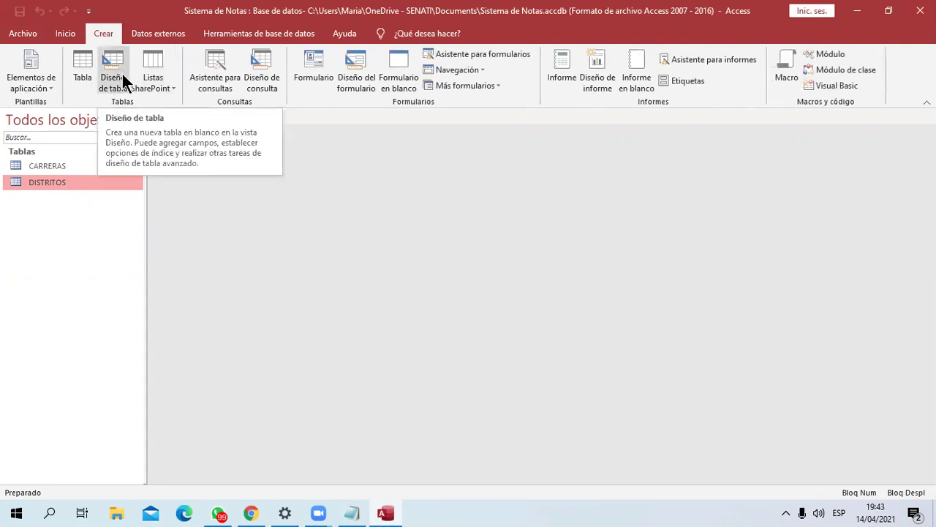
left_click(116, 72)
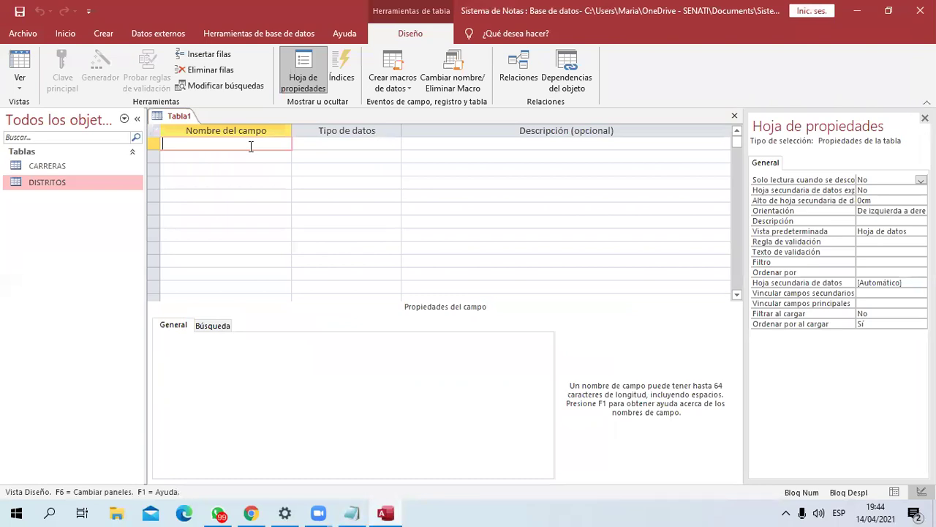
key("Caps_Lock")
key("Tab")
type("CODIGO")
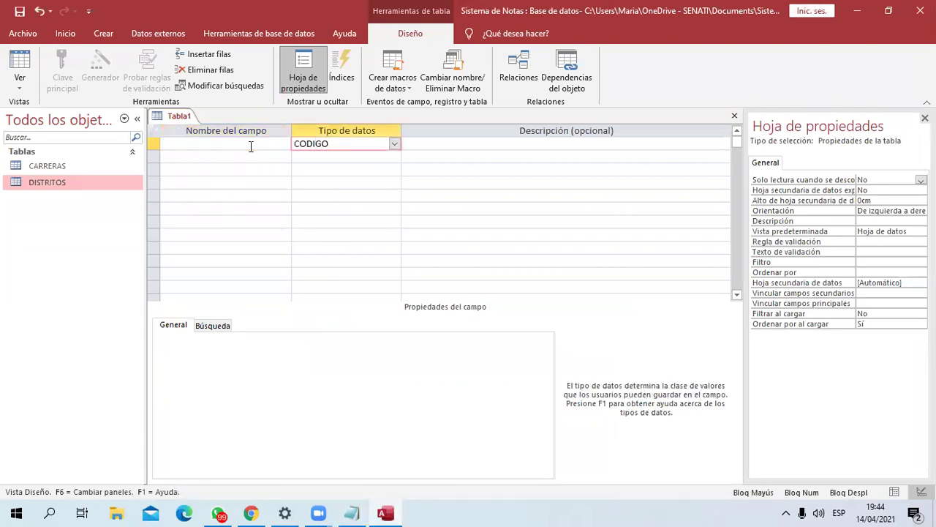
key("Escape")
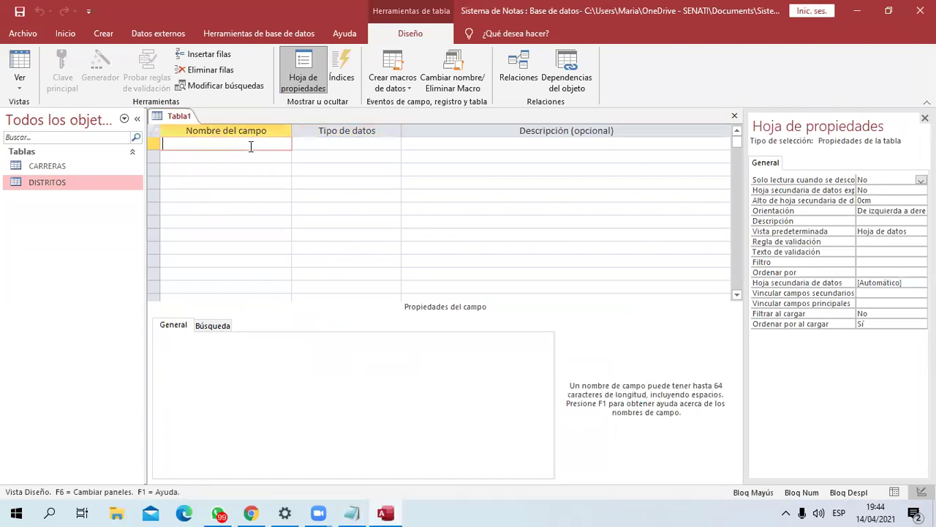
Define the new table's first field as CODIGO with the data type Autonumeración
type("CODIGO")
key("Tab")
type("a")
key("Tab")
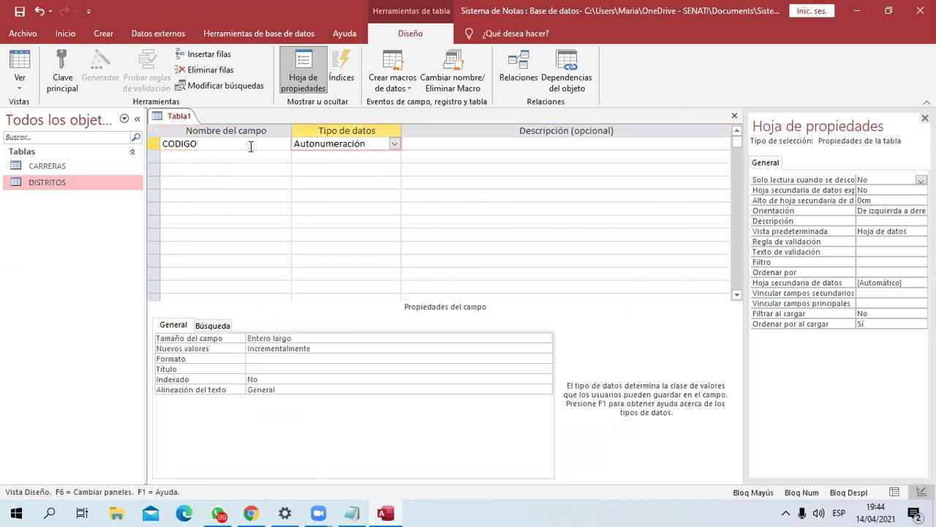
Add a second field named DNI with the data type Texto corto
key("Tab")
type("DNI")
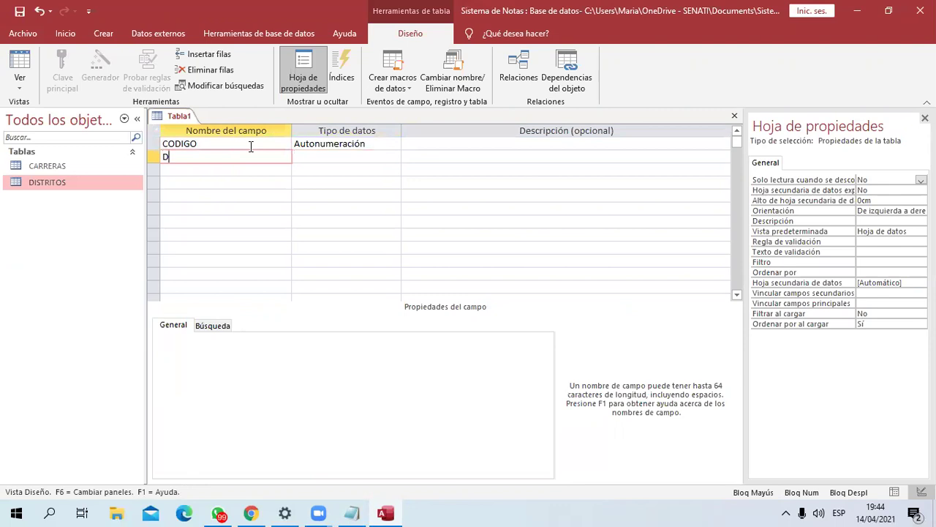
key("Tab")
type("TExto")
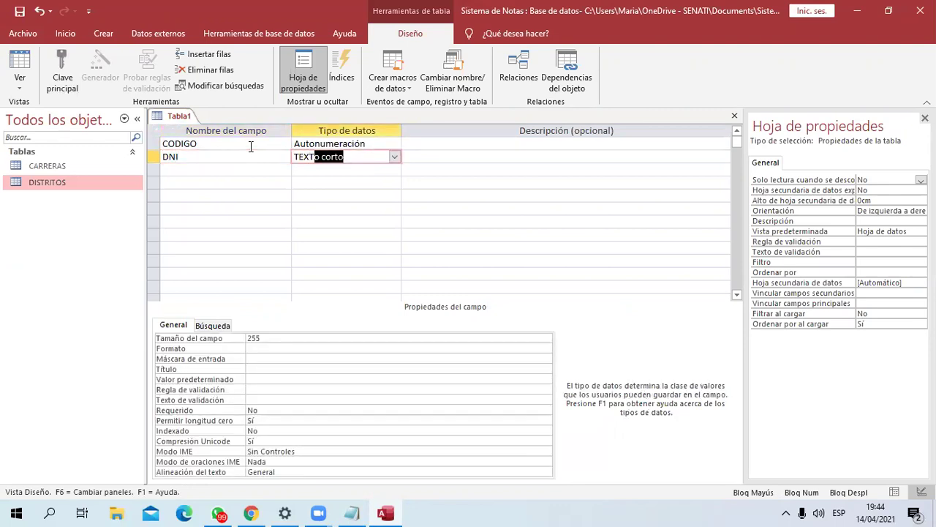
key("Tab")
key("Tab")
key("Tab")
key("shift+Tab")
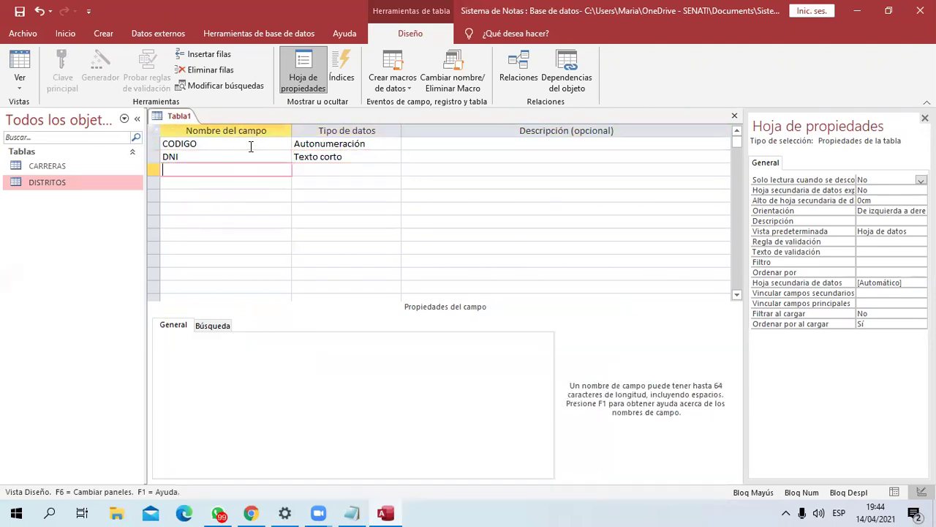
Add the fields NOMBRES and APELLIDOP, both with the data type Texto corto
type("NOMBRES")
key("Tab")
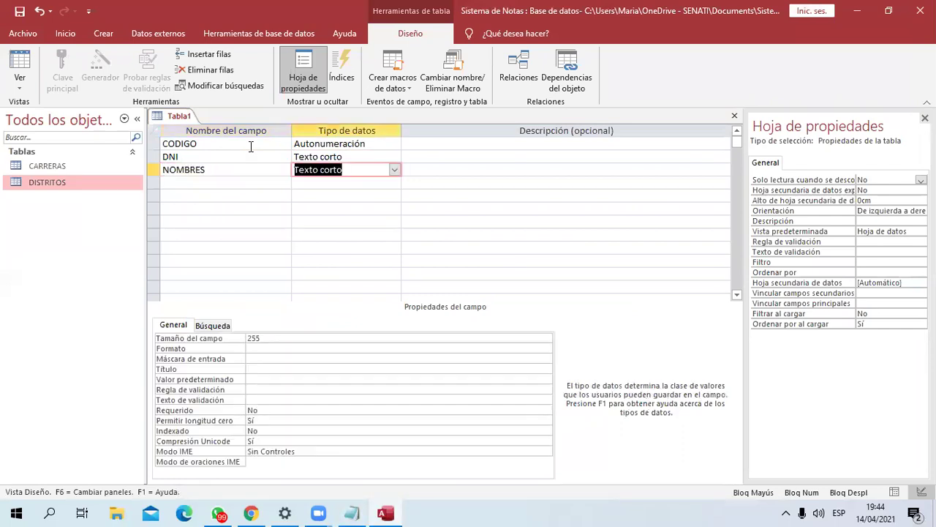
key("Down")
key("shift+Tab")
type("APELLIDOP")
key("Tab")
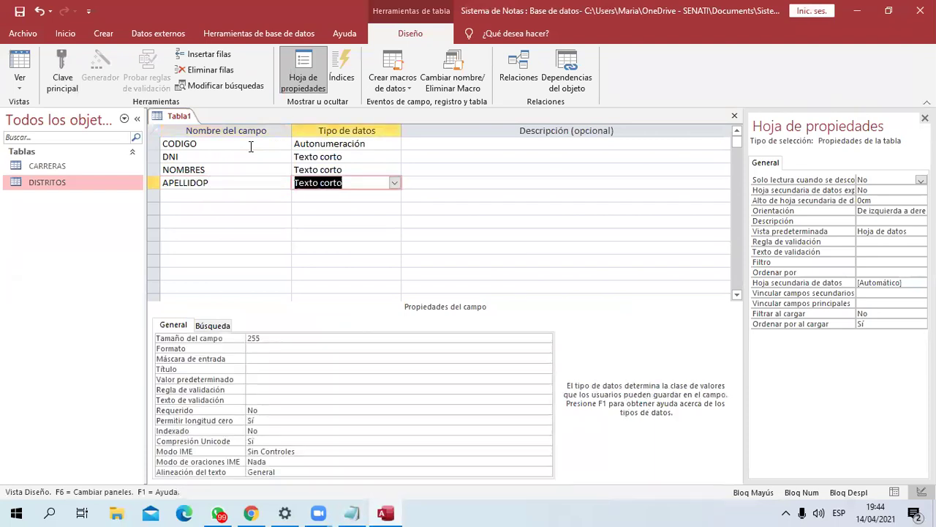
Add the field APELLIDOM below APELLIDOP with the data type Texto corto
key("Tab")
key("Tab")
type("APELLIDOM")
key("Tab")
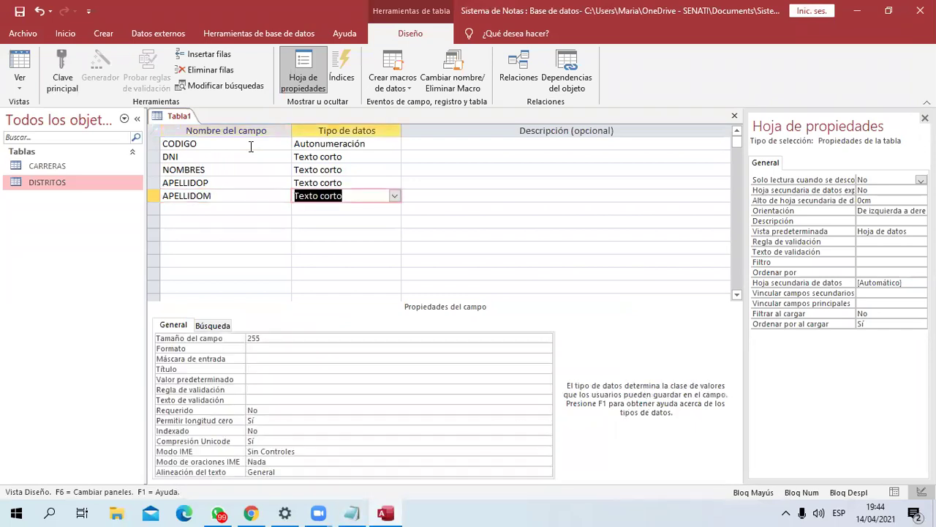
key("Tab")
key("Tab")
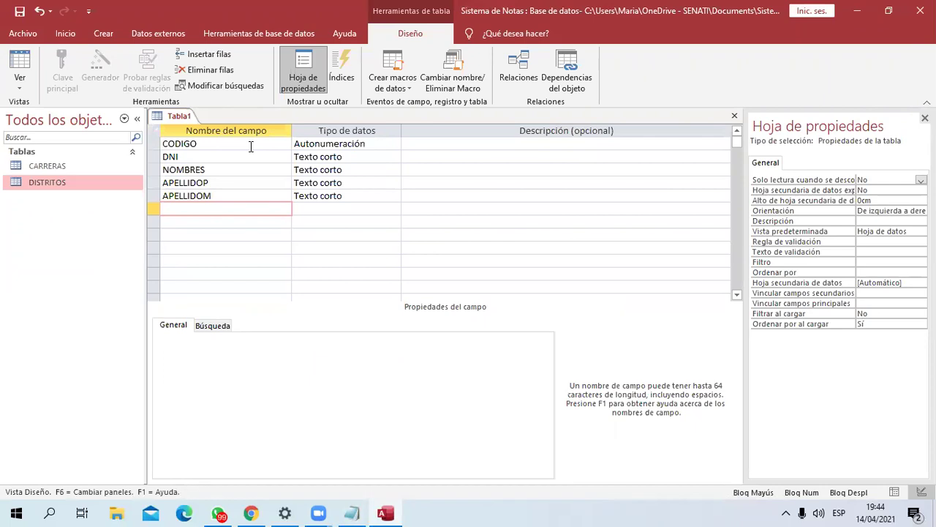
Check the planned birth date field in Notepad and add it to the Access table as FNACIMIENTO with the data type Fecha/Hora
left_click(352, 512)
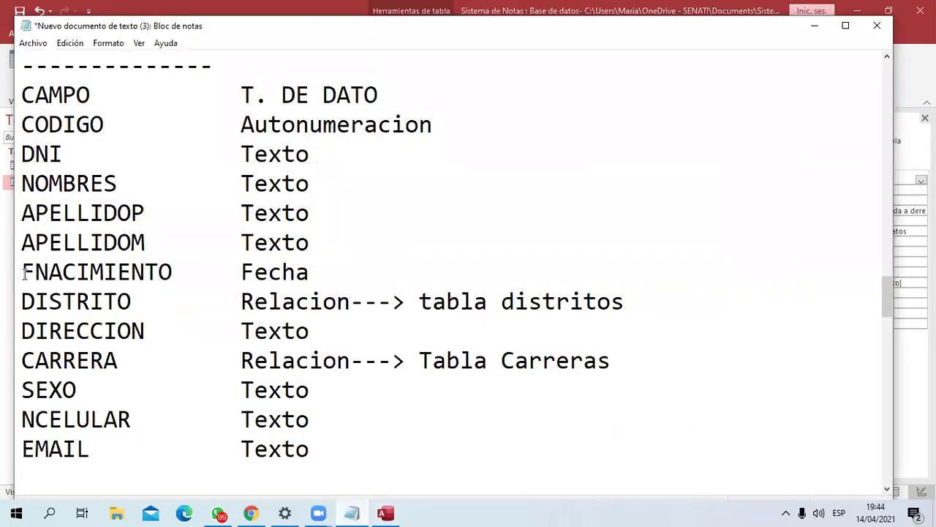
left_click_drag(22, 272, 356, 268)
left_click(815, 26)
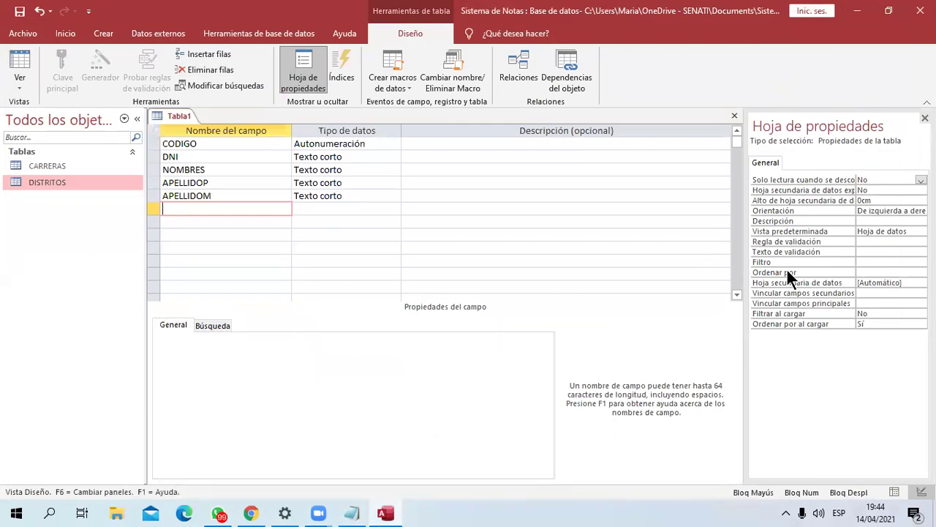
type("FNACIMIENTO")
key("Tab")
type("F")
key("Tab")
key("Tab")
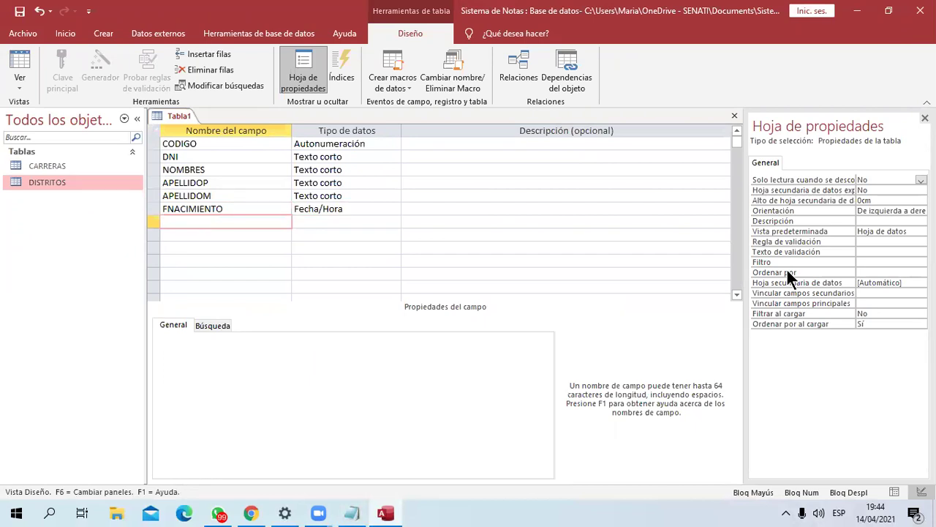
Add the field DISTRITO and start the lookup wizard (Asistente para búsquedas) as its data type
left_click(351, 512)
left_click(352, 513)
type("DISTRITO")
left_click(386, 222)
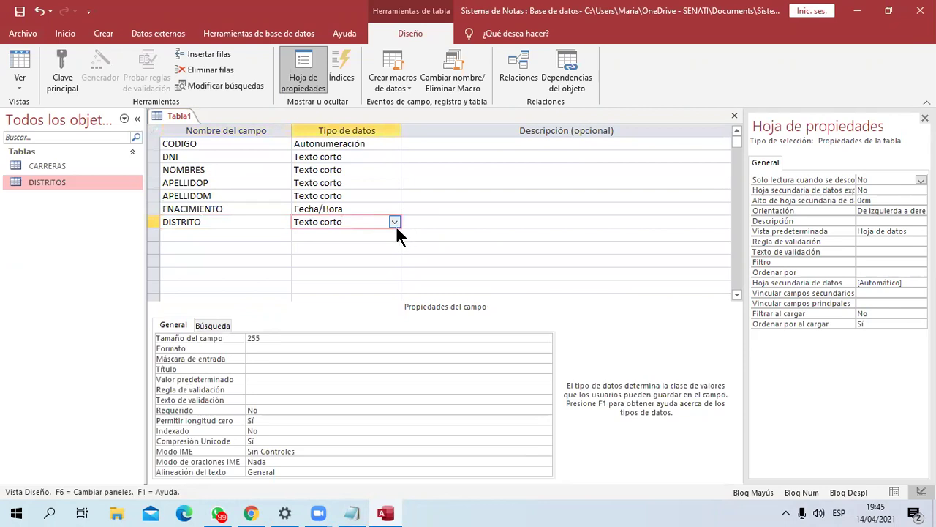
left_click(394, 222)
left_click(271, 222)
left_click(388, 222)
left_click(395, 222)
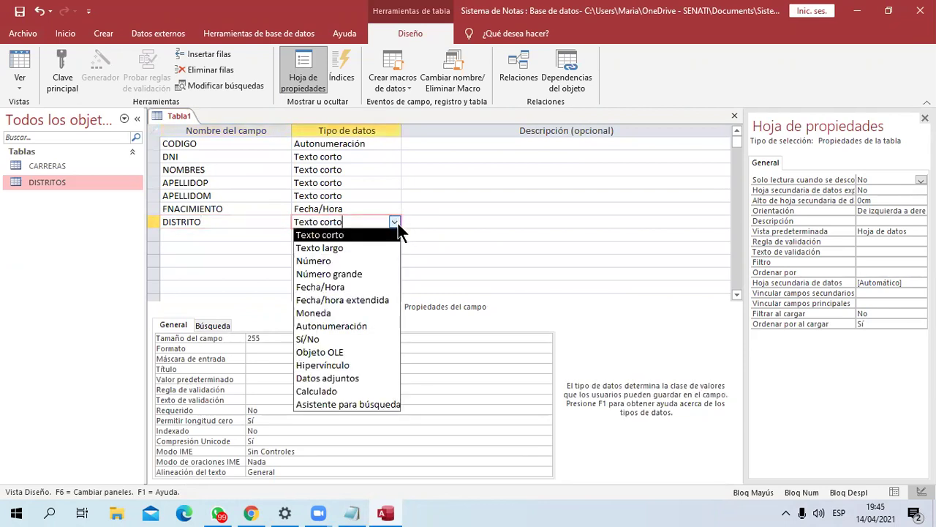
left_click(381, 405)
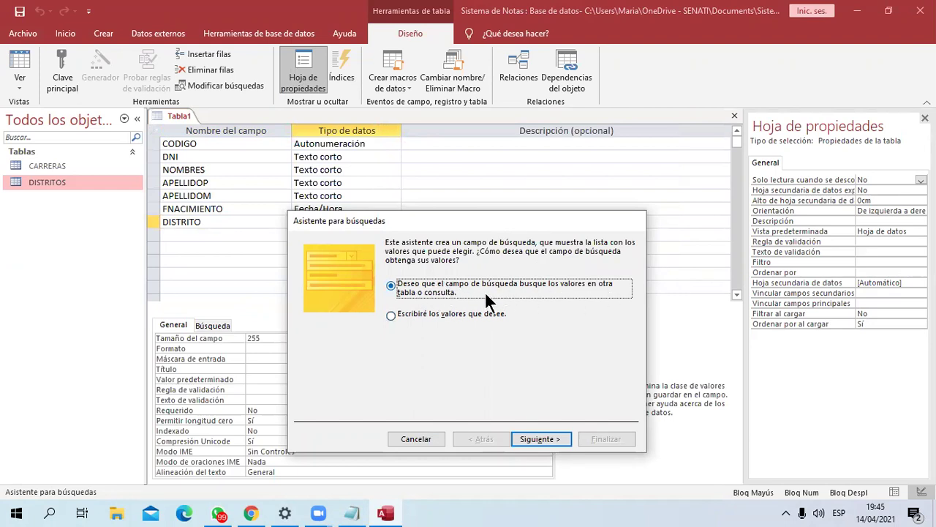
Have the lookup take its values from the DISTRITOS table, including both the CODIGO and NOMDISTRITO fields
left_click(542, 436)
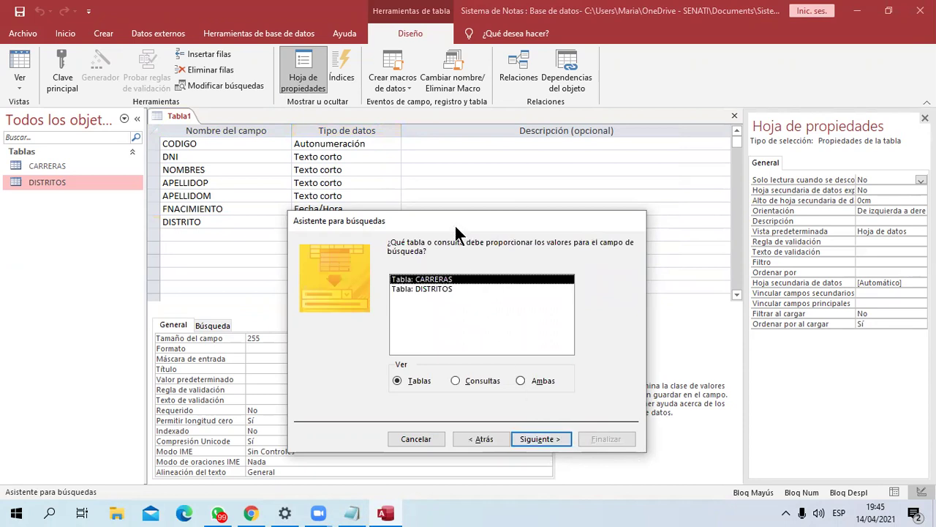
left_click_drag(463, 219, 523, 139)
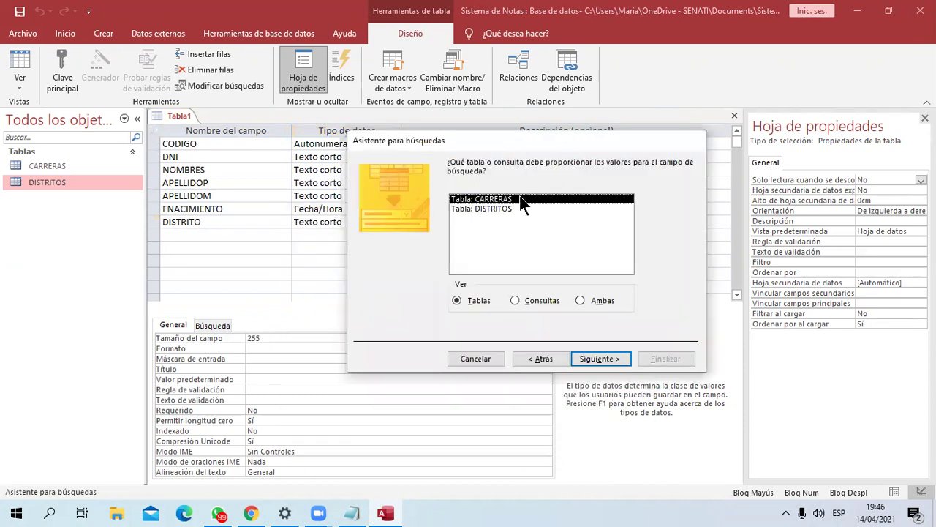
left_click(486, 210)
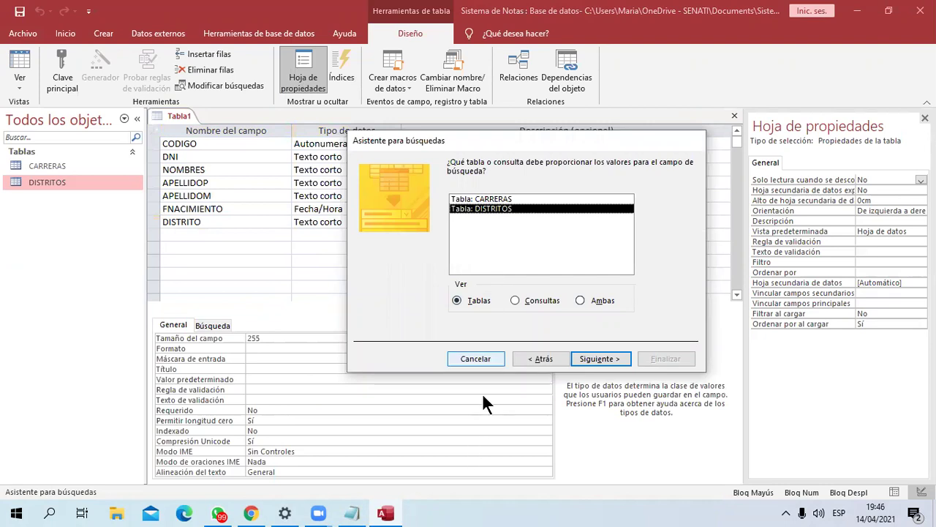
left_click(591, 360)
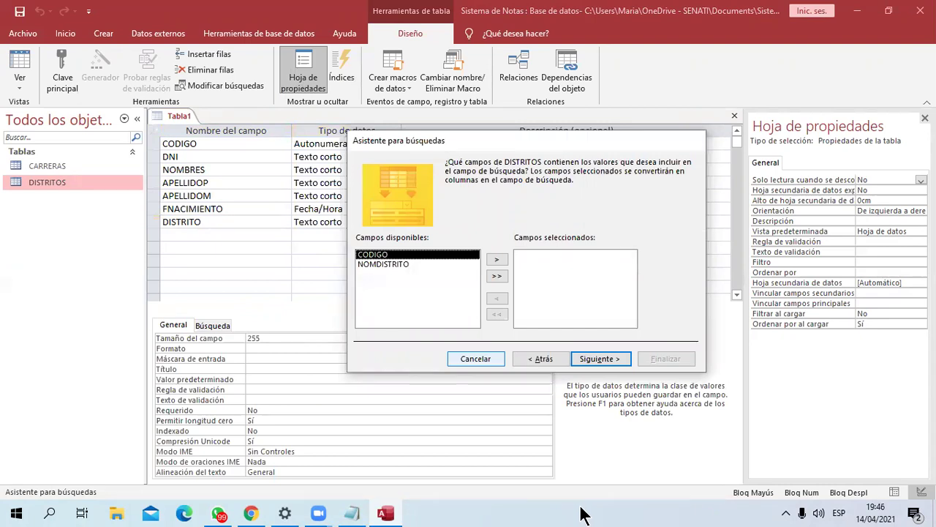
left_click(496, 277)
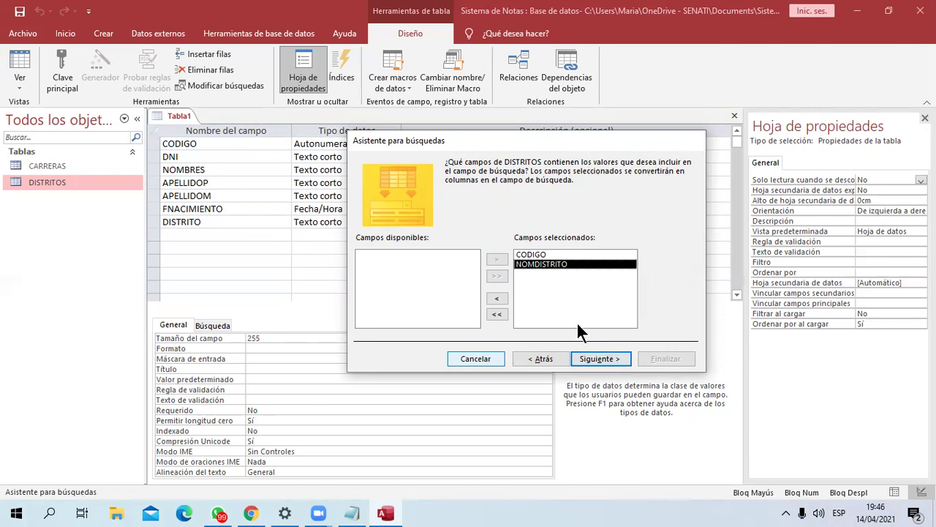
left_click(598, 359)
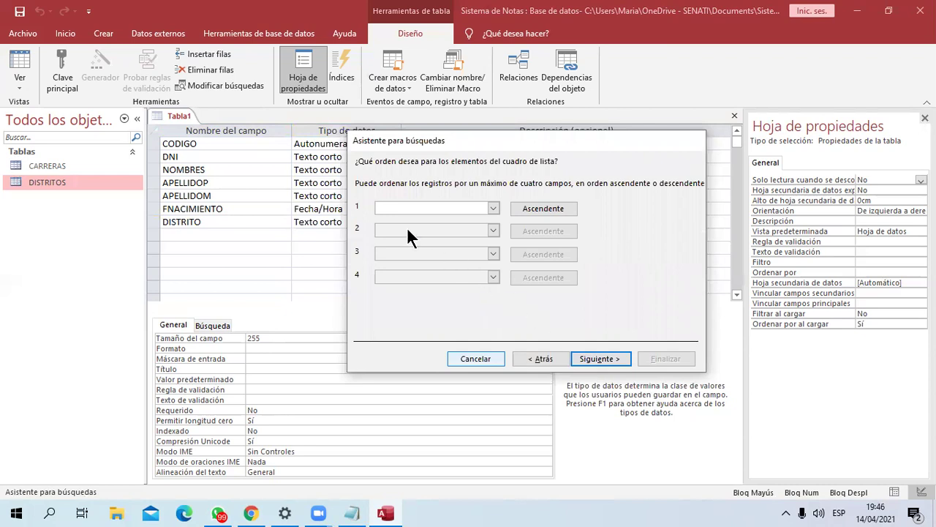
Sort the lookup list by NOMDISTRITO in ascending order
left_click(493, 209)
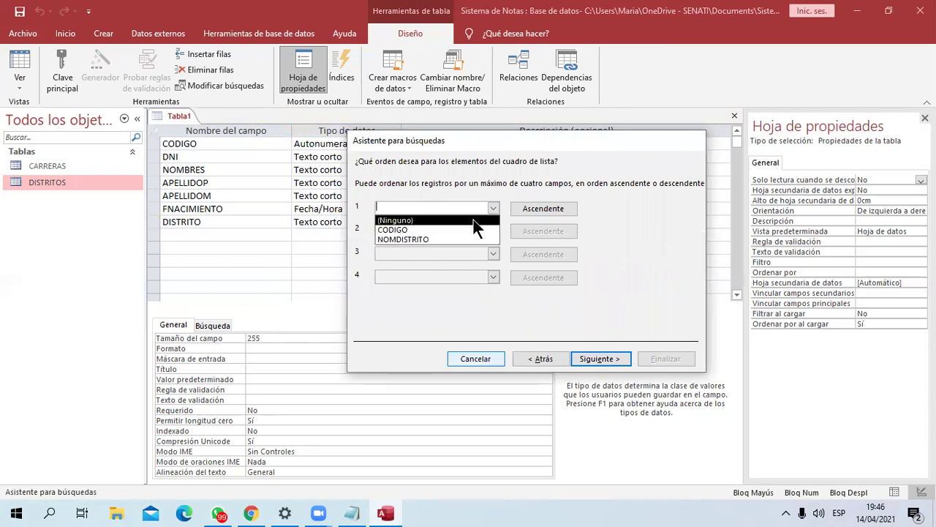
left_click(440, 240)
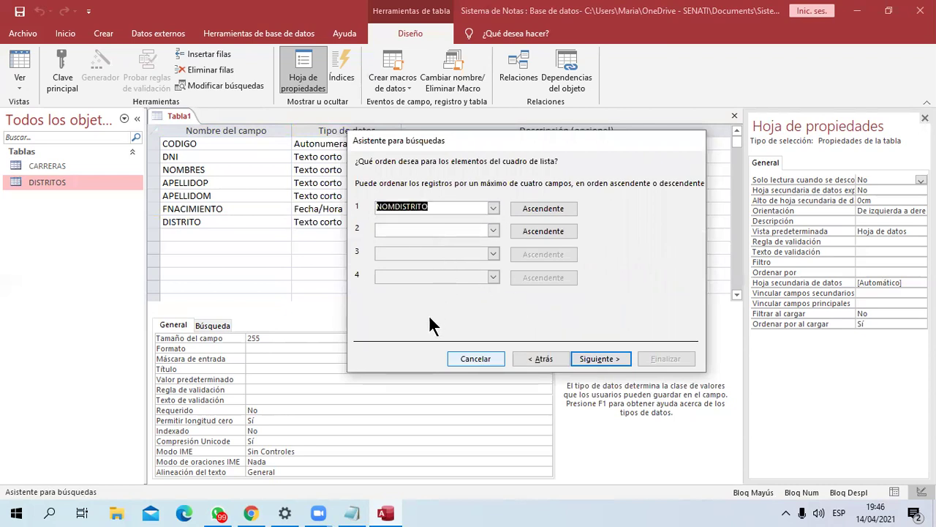
left_click(589, 358)
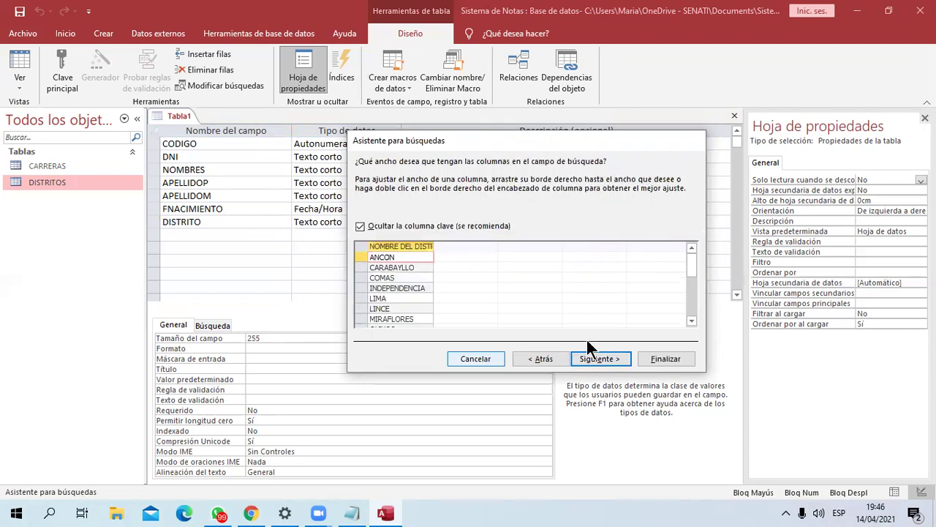
Widen the lookup's district name column to fit its heading and finish the wizard with the label DISTRITO
left_click_drag(688, 262, 687, 278)
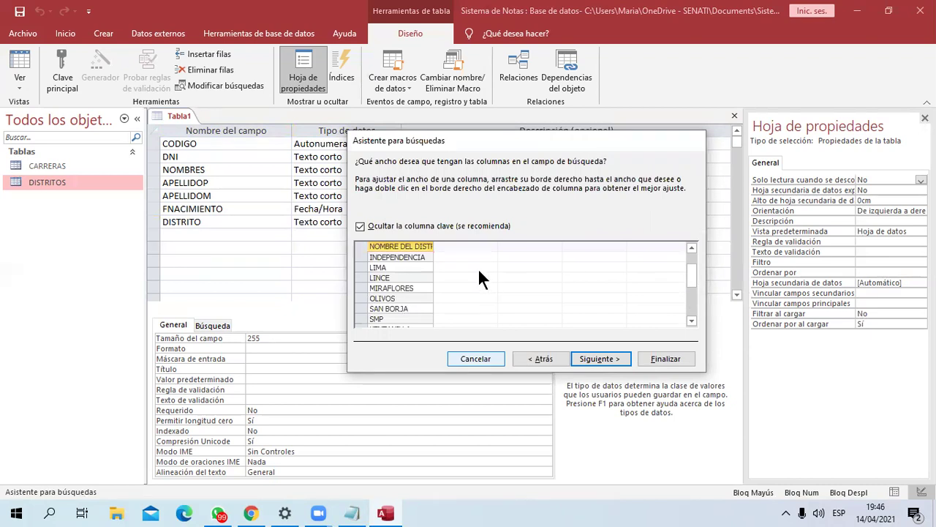
left_click_drag(433, 246, 476, 249)
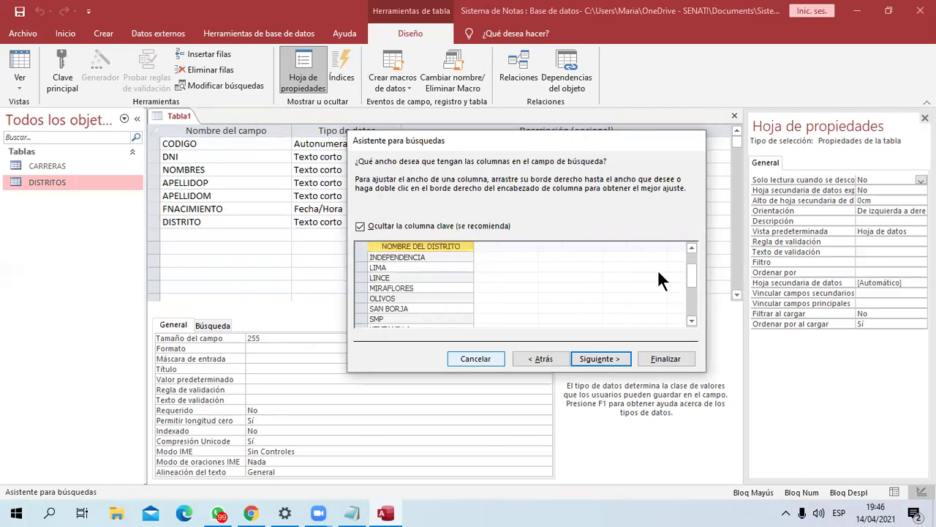
left_click_drag(689, 267, 684, 246)
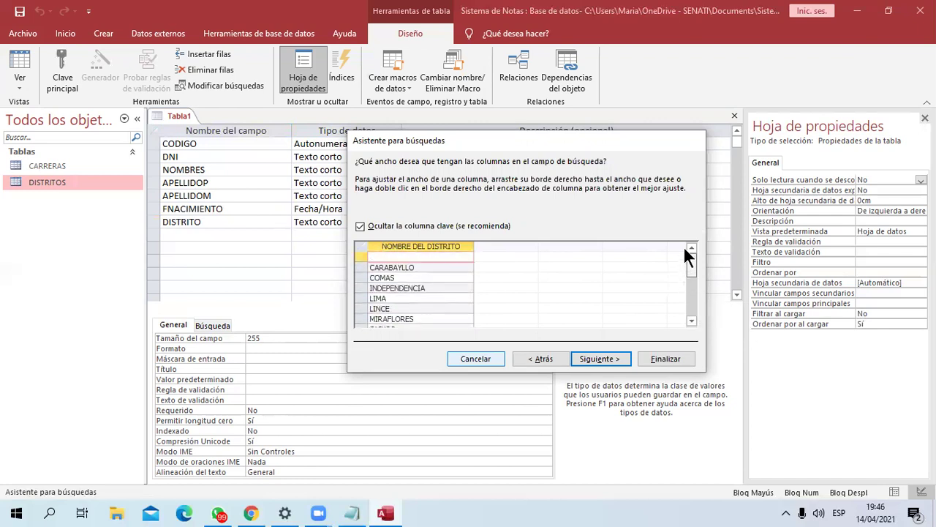
left_click(606, 358)
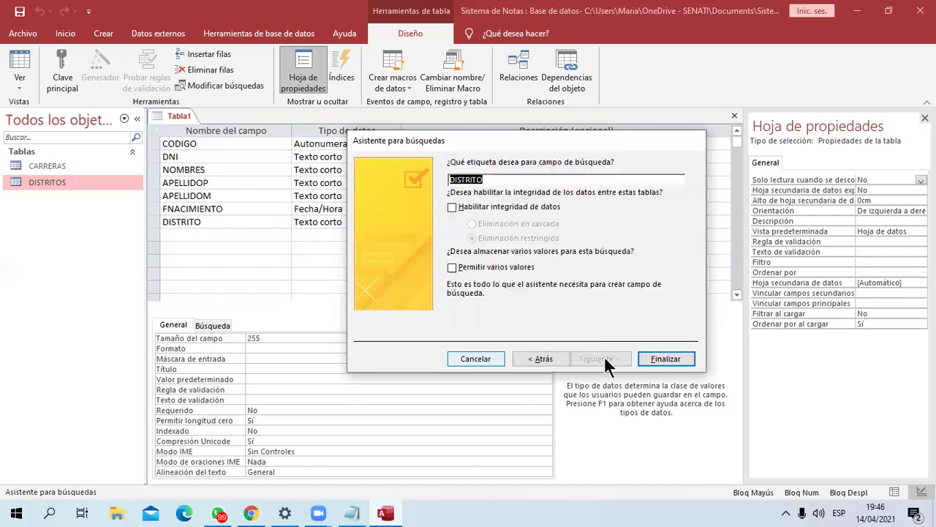
left_click(661, 357)
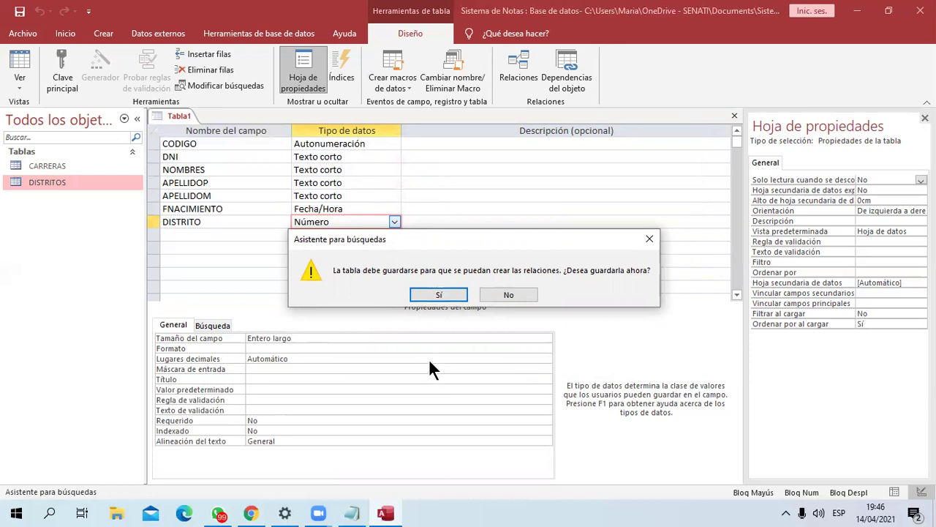
Try to save the table as ALUMNOS for the lookup relationship, declining to have a primary key created automatically
left_click(439, 294)
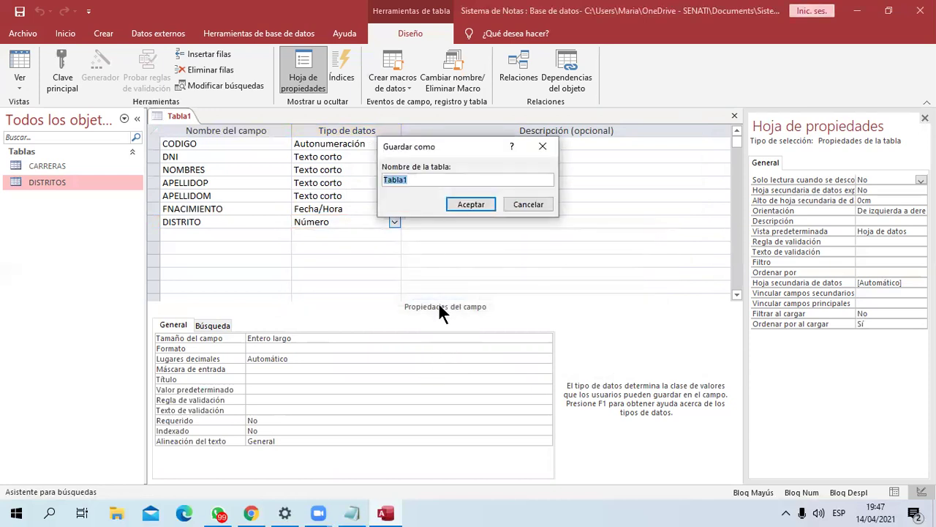
type("ALUMNOS")
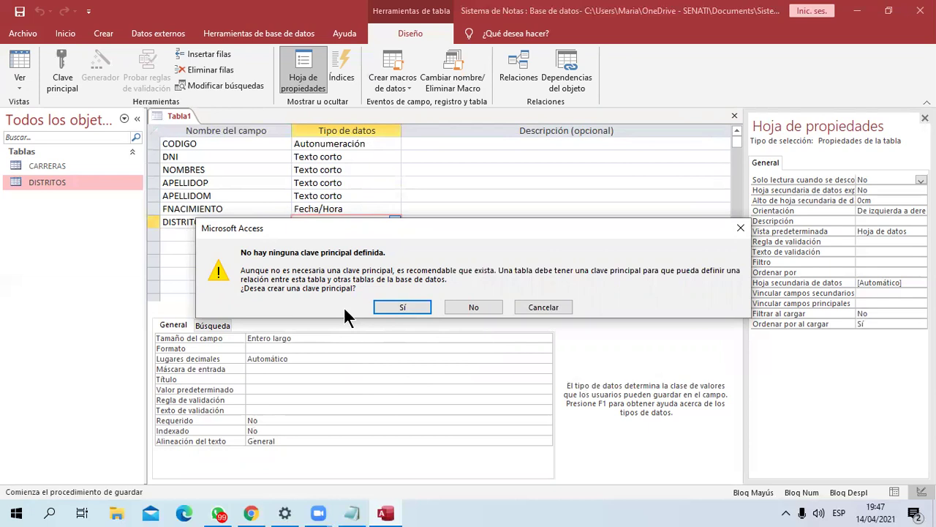
left_click(553, 310)
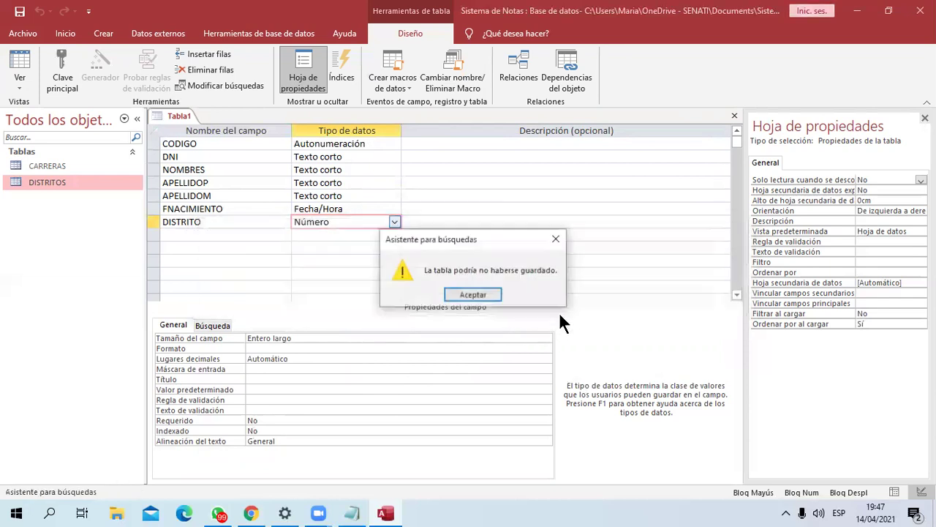
left_click(488, 296)
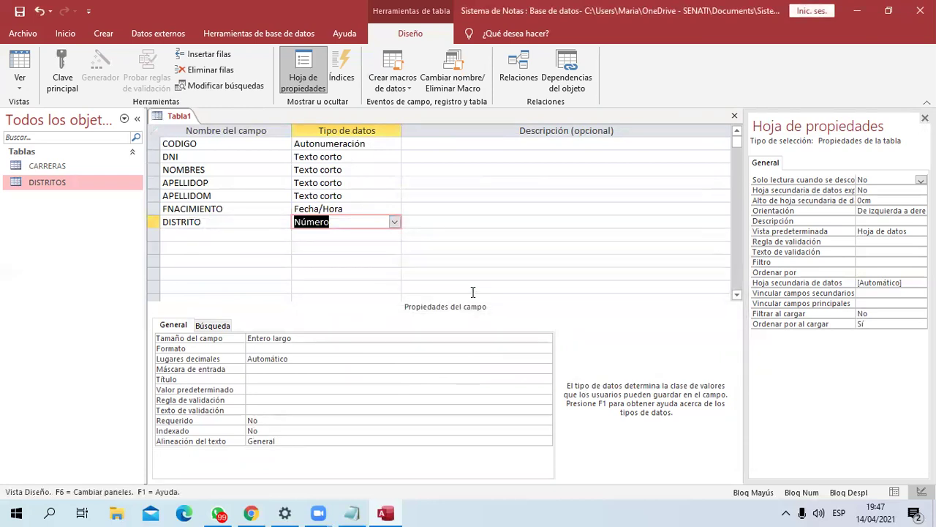
Set CODIGO as the table's primary key and save the table as ALUMNOS
left_click(231, 147)
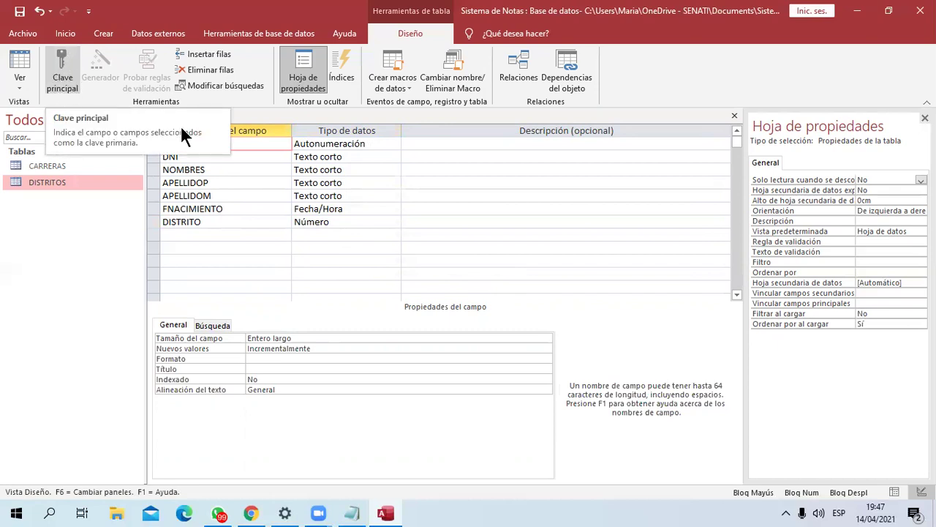
left_click(62, 90)
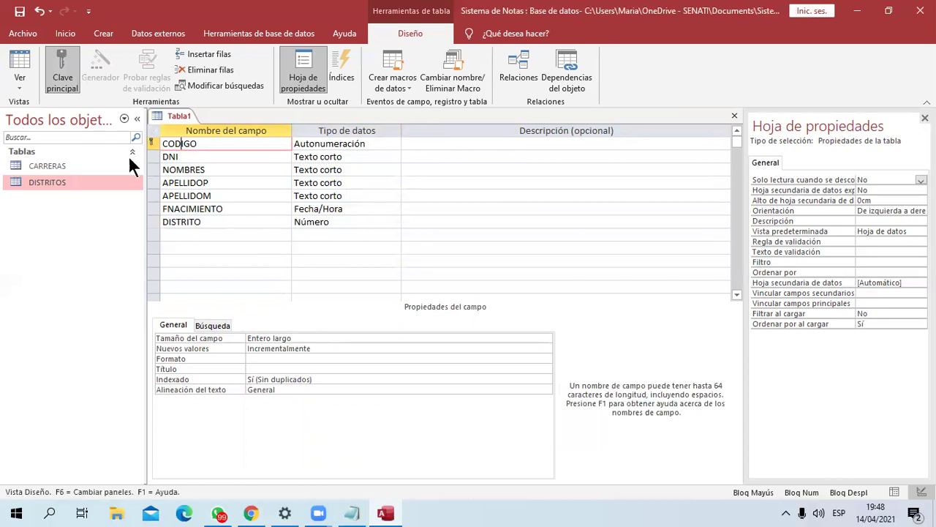
left_click(19, 11)
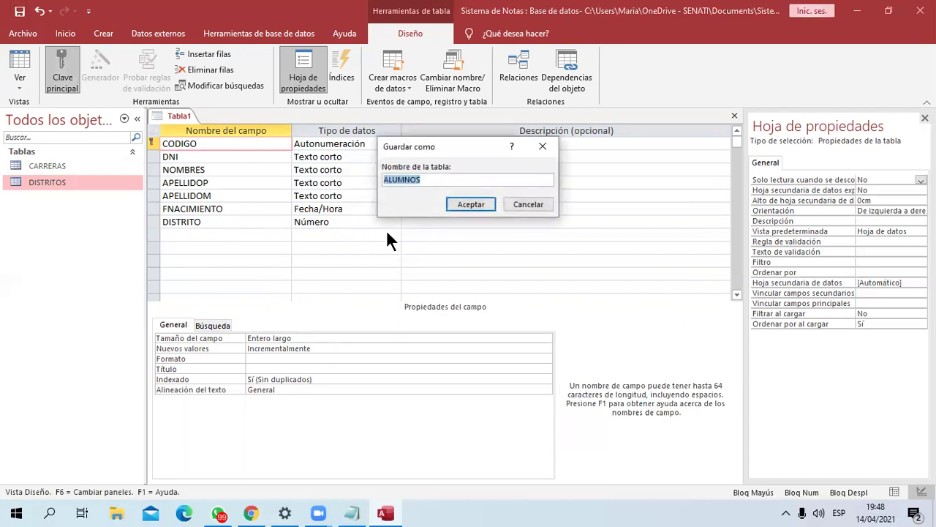
left_click(464, 202)
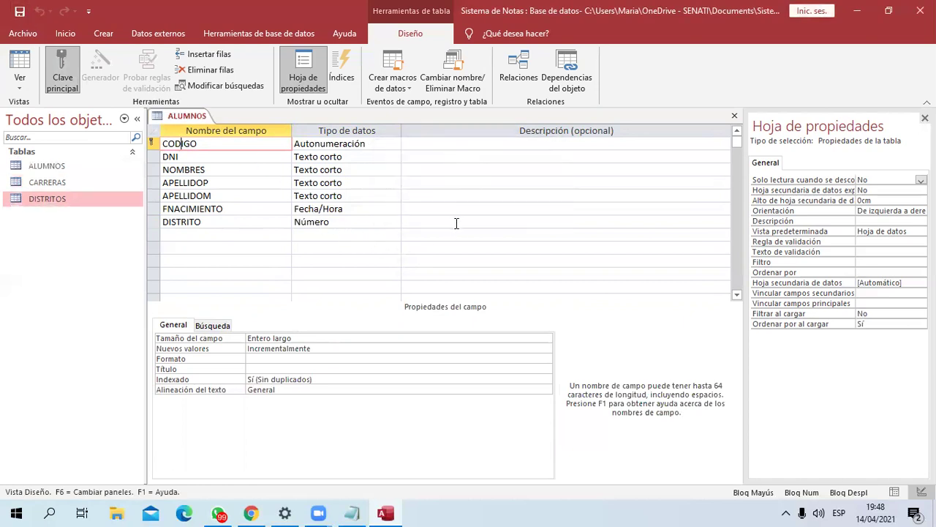
Check the field plan in Notepad, then add a DIRECCION field with the Texto corto type below DISTRITO in the ALUMNOS table in Access
left_click(256, 234)
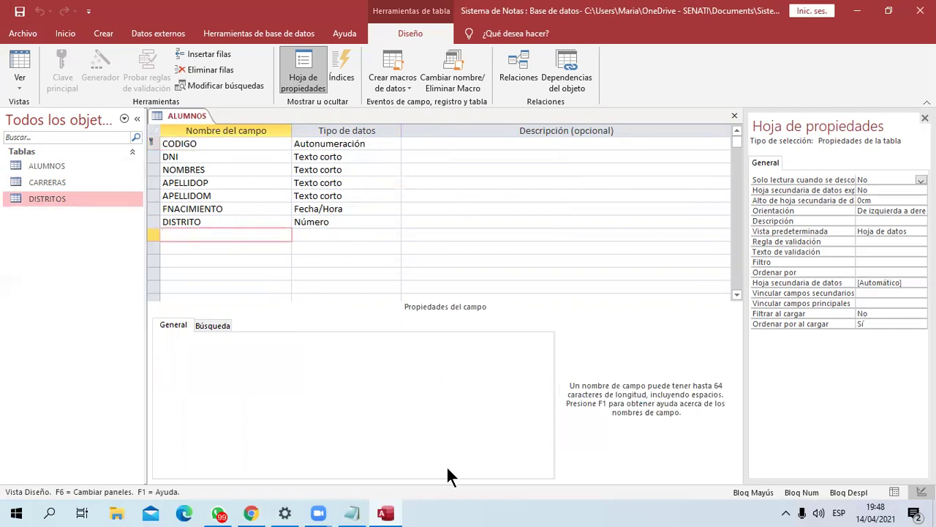
left_click(353, 512)
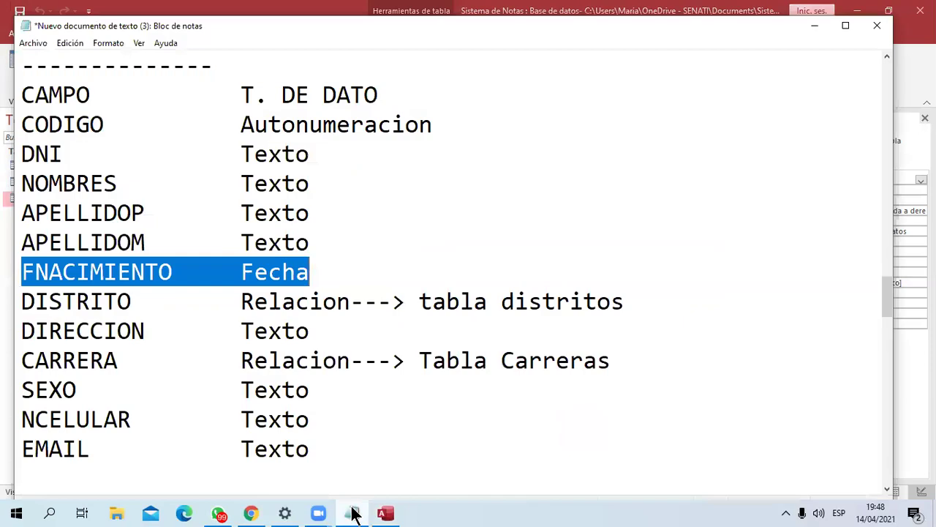
left_click(355, 510)
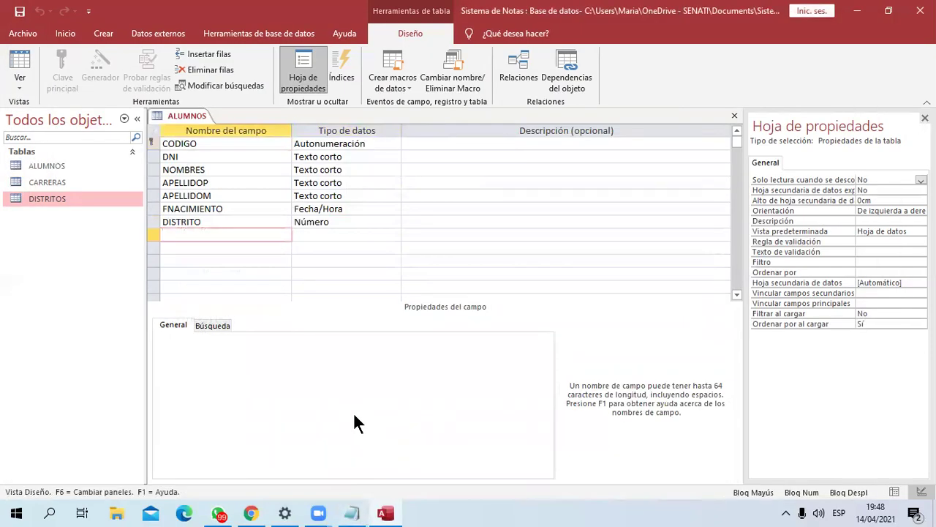
type("DIRECCION")
key("Tab")
key("Tab")
key("Tab")
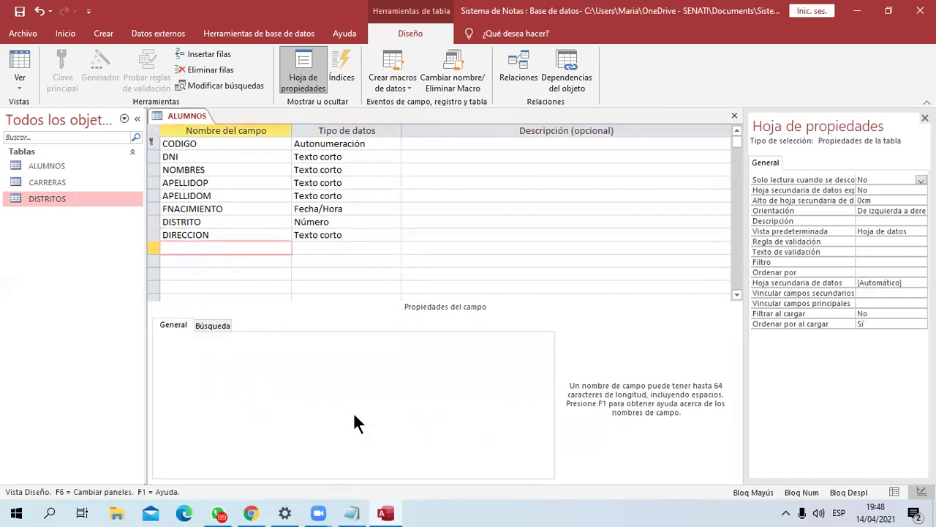
Check the Notepad plan again, then add a CARRERA field in Access and start the lookup wizard as its data type
left_click(352, 512)
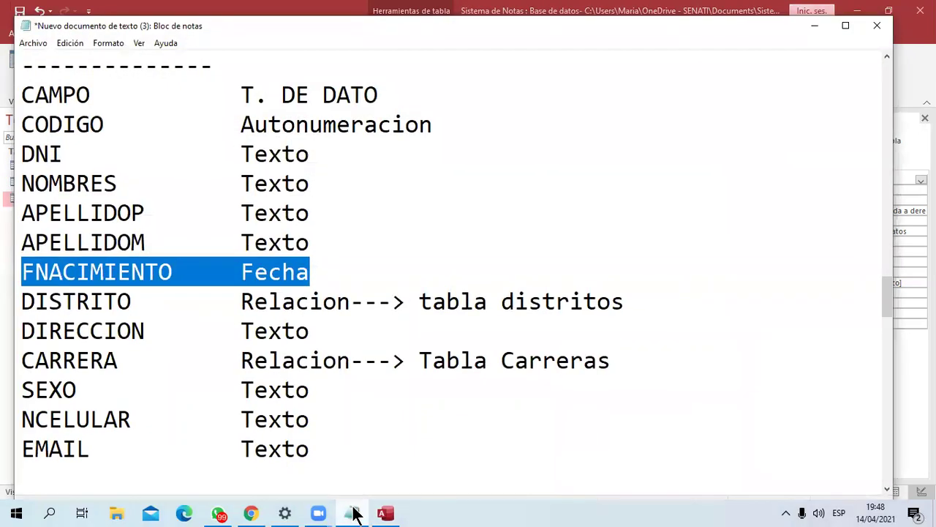
left_click(352, 512)
type("CARRERA")
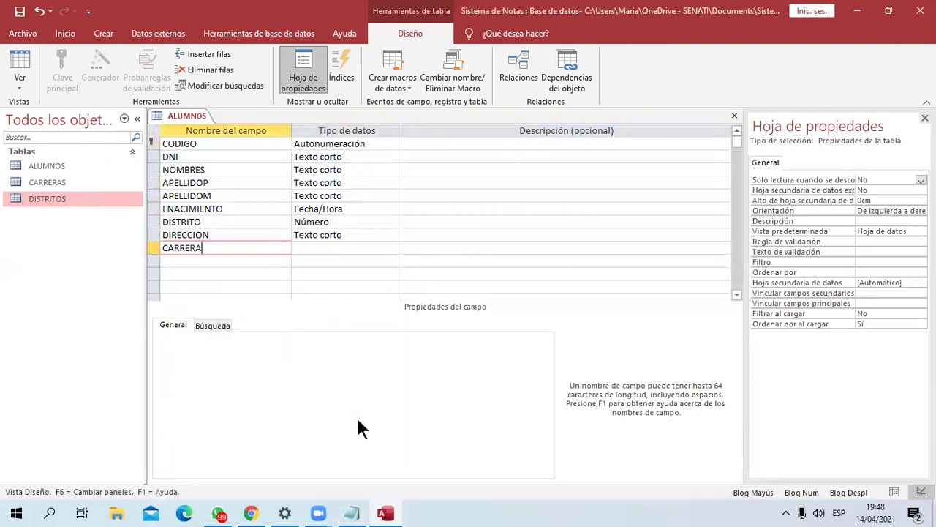
key("Tab")
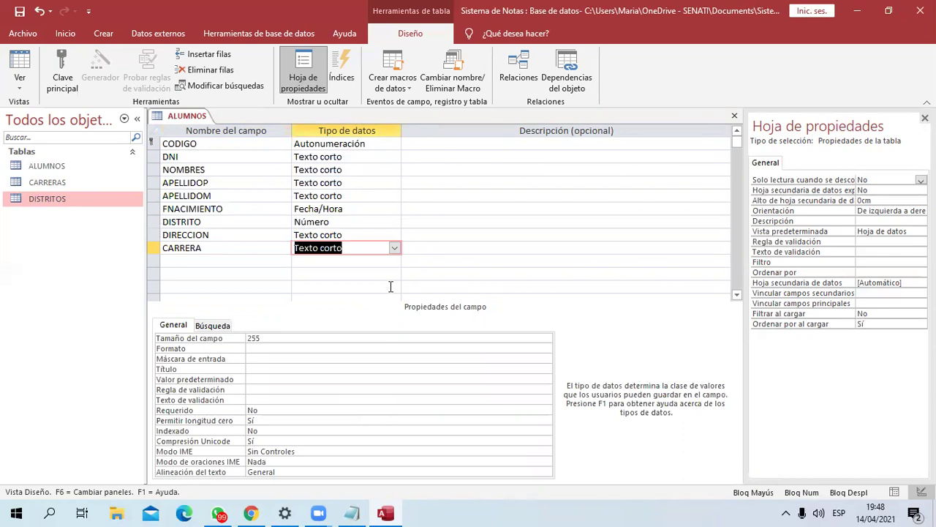
left_click(394, 247)
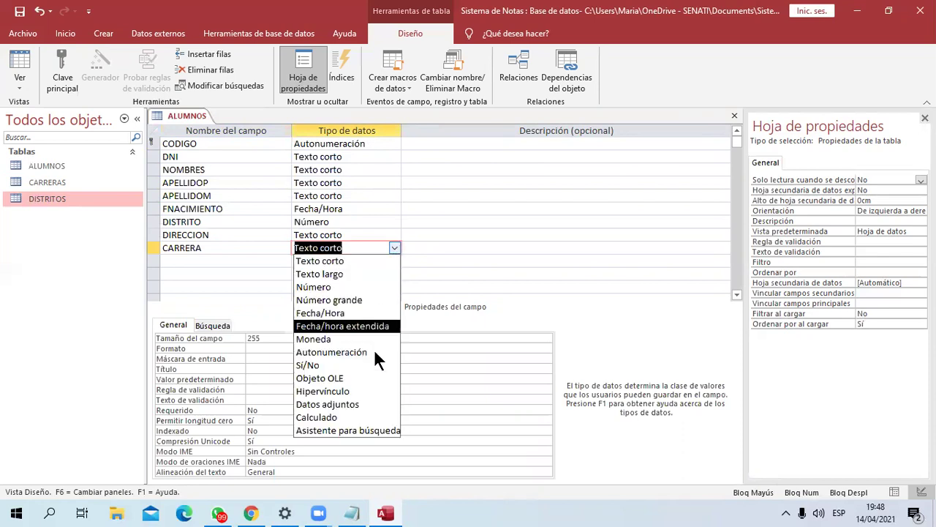
left_click(367, 430)
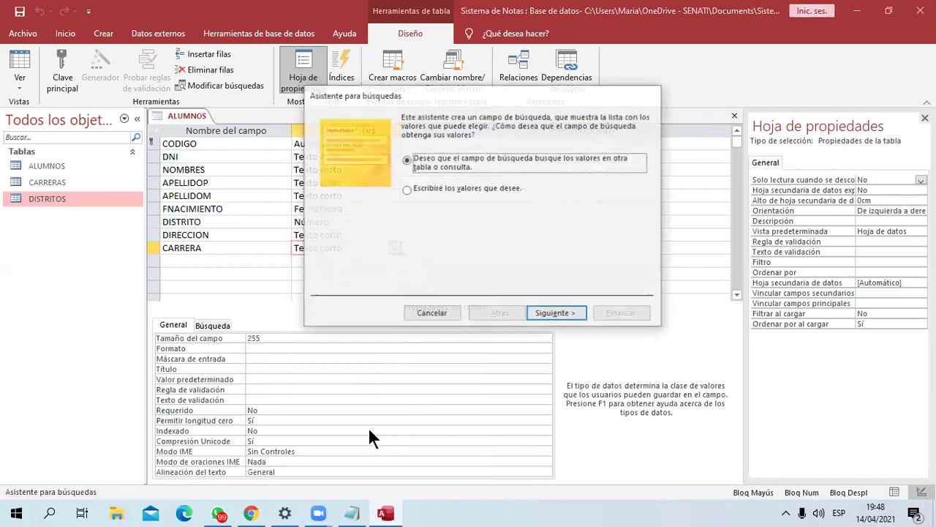
Have the lookup take its values from the CARRERAS table, including the fields CODIGO and NOMCARRERA
left_click(557, 320)
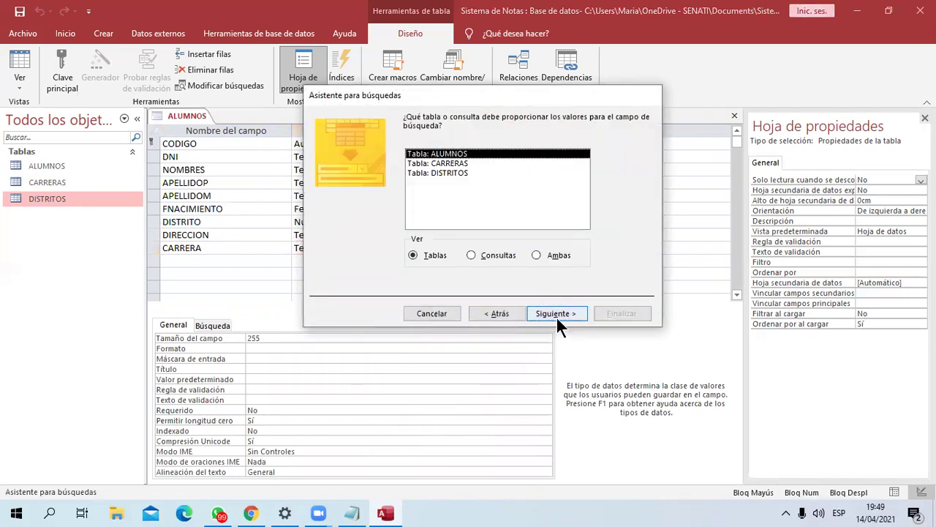
left_click(450, 164)
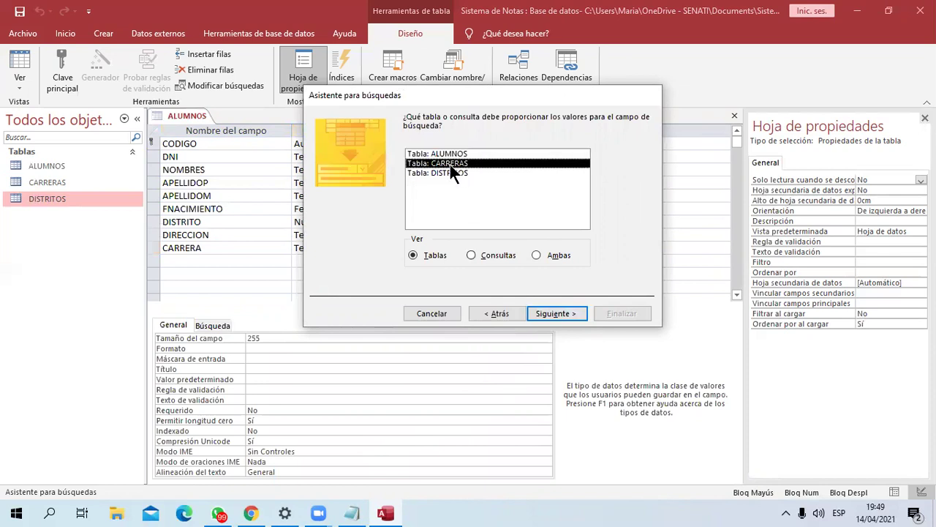
left_click(539, 317)
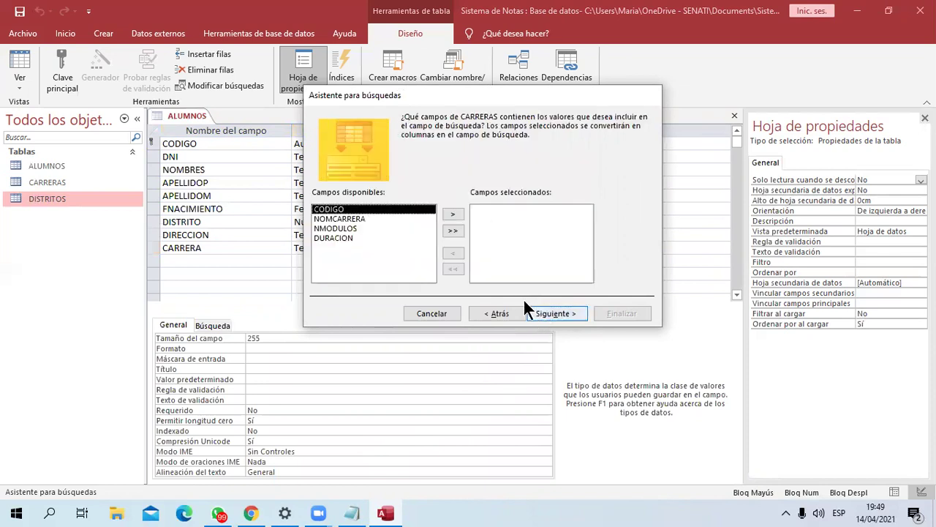
left_click(454, 215)
left_click(453, 214)
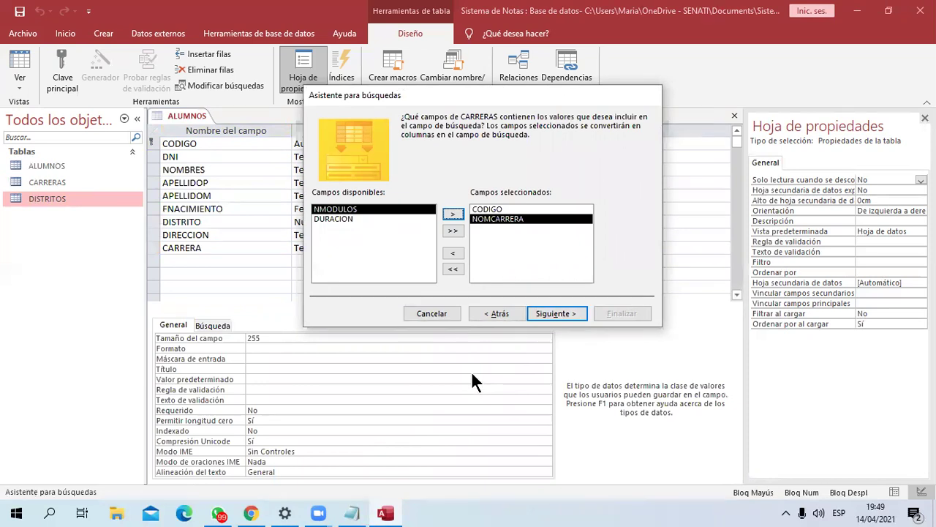
left_click(560, 316)
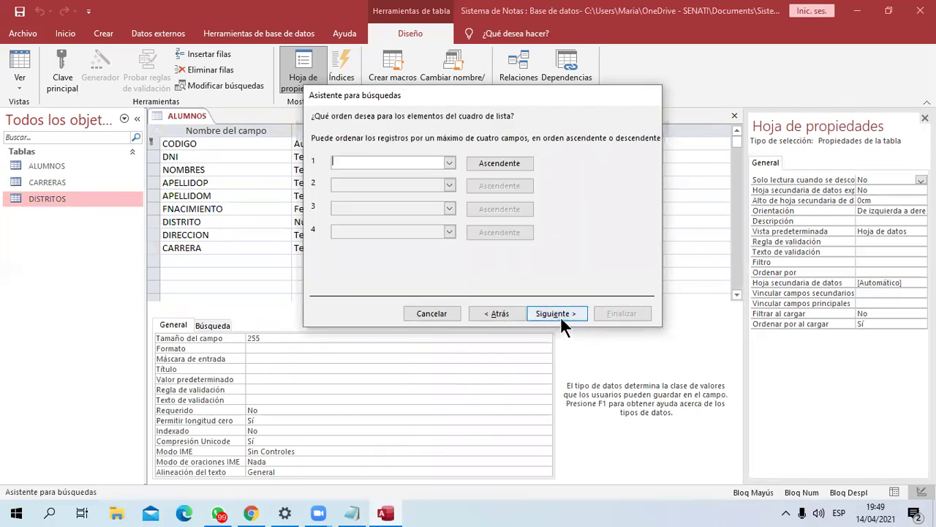
Sort the career lookup list by NOMCARRERA in ascending order
left_click(450, 164)
left_click(387, 193)
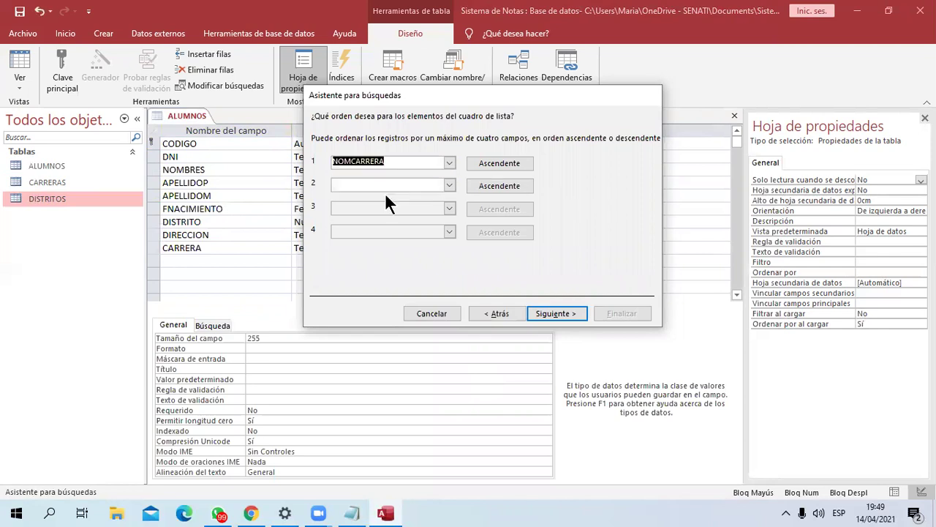
left_click(557, 310)
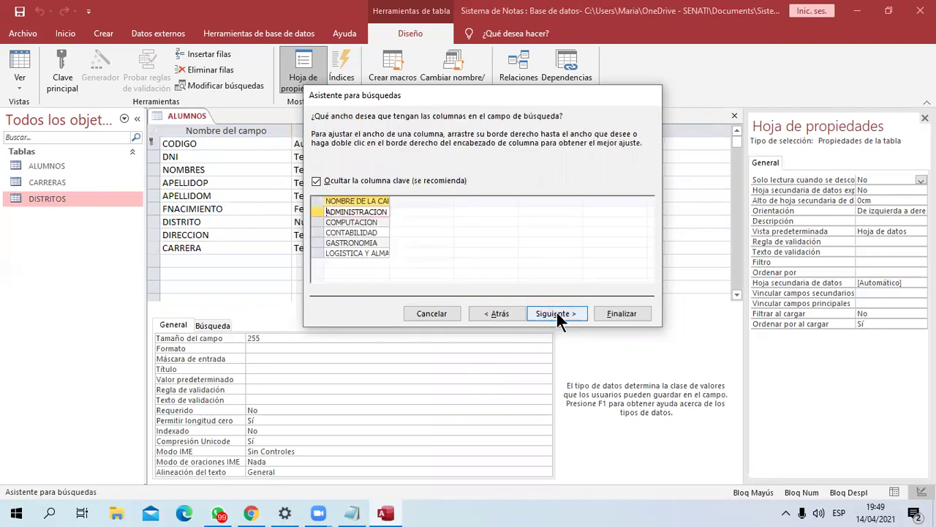
Widen the lookup's career name column, finish the wizard with the label CARRERA and save the table so the relationship is created
left_click_drag(382, 204, 419, 200)
left_click(543, 315)
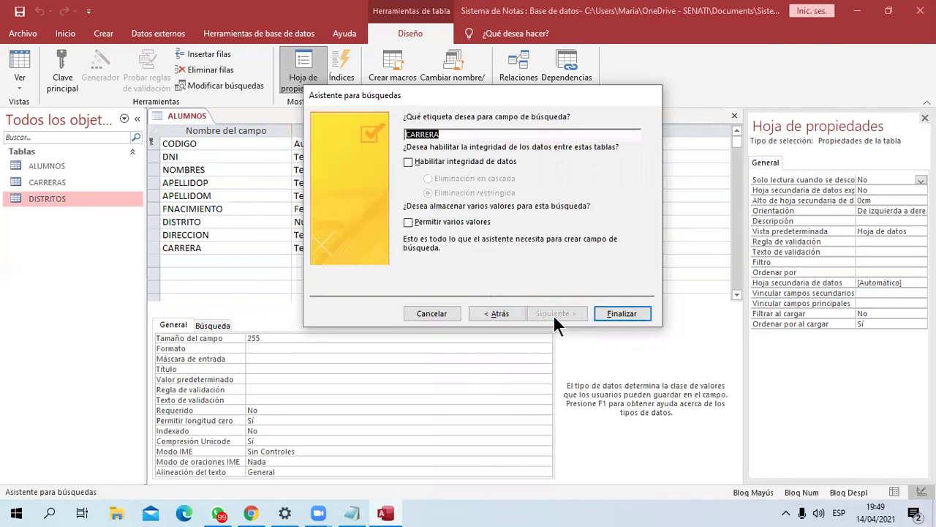
left_click(620, 315)
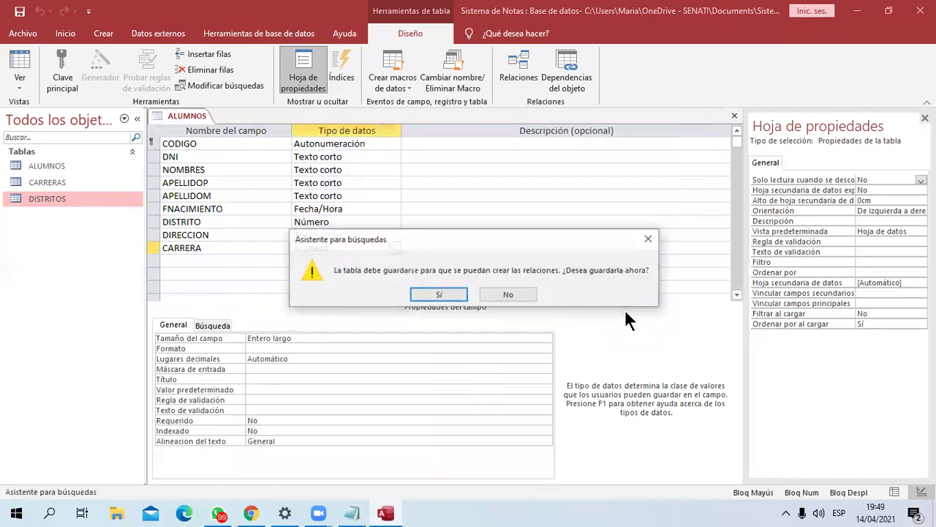
left_click(448, 298)
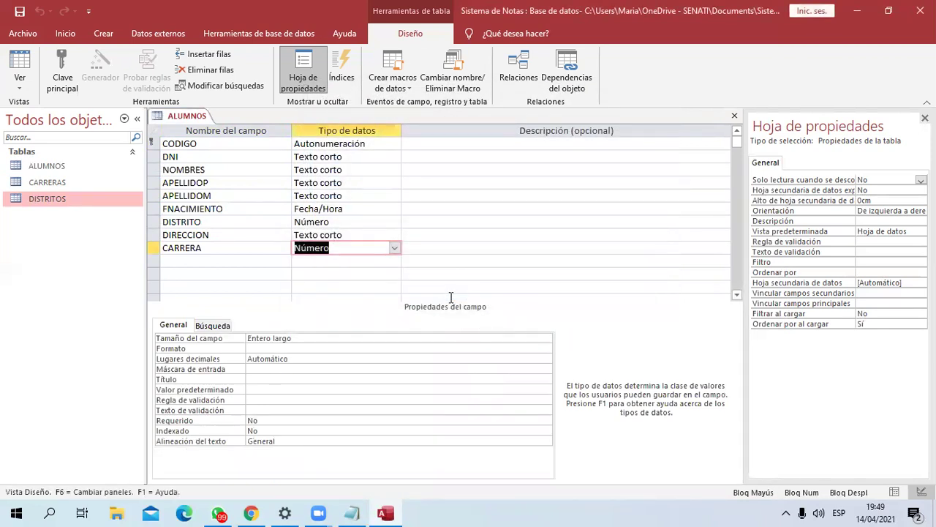
Consult the Notepad plan, then add a SEXO field with the Texto corto type below CARRERA in the ALUMNOS table in Access
left_click(244, 146)
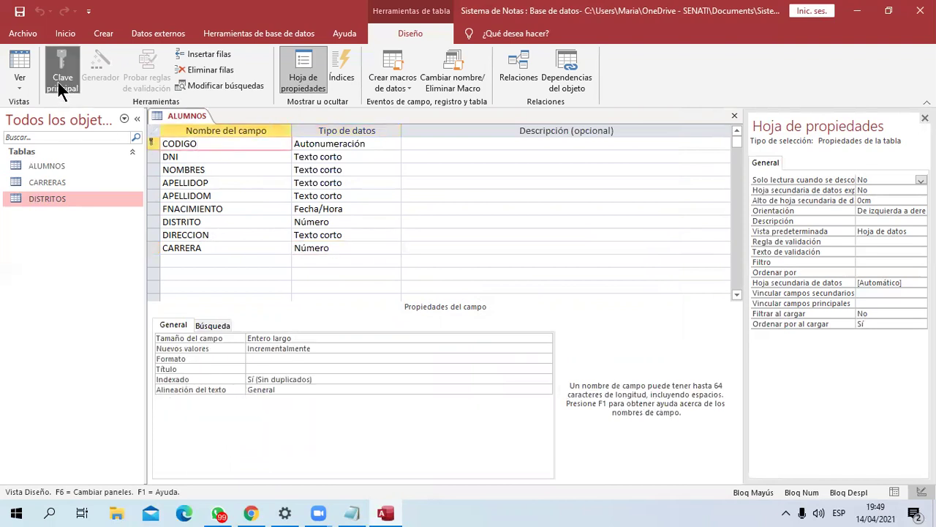
left_click(211, 261)
left_click(357, 512)
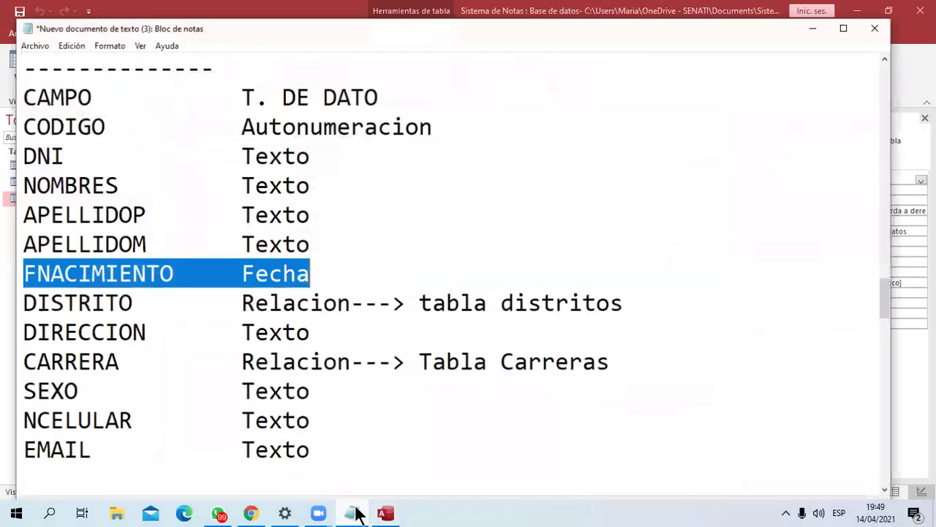
left_click(356, 512)
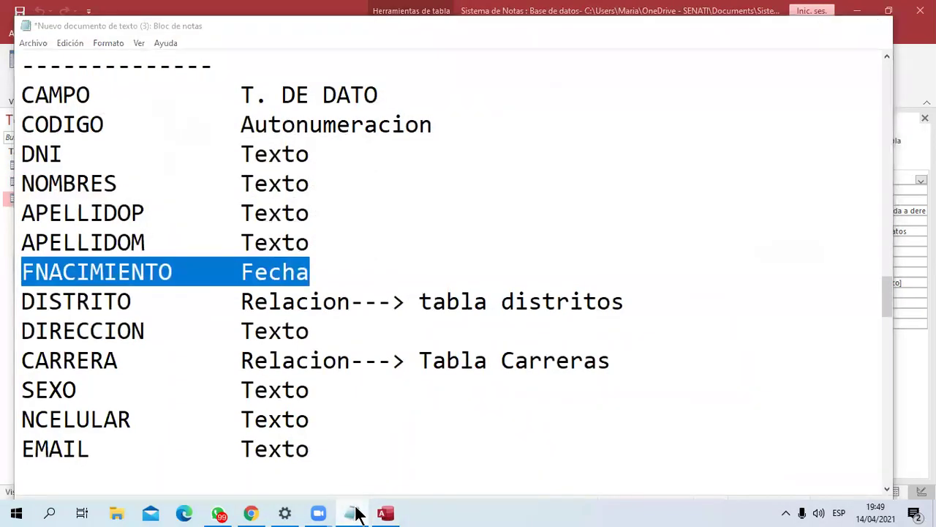
type("SEXO")
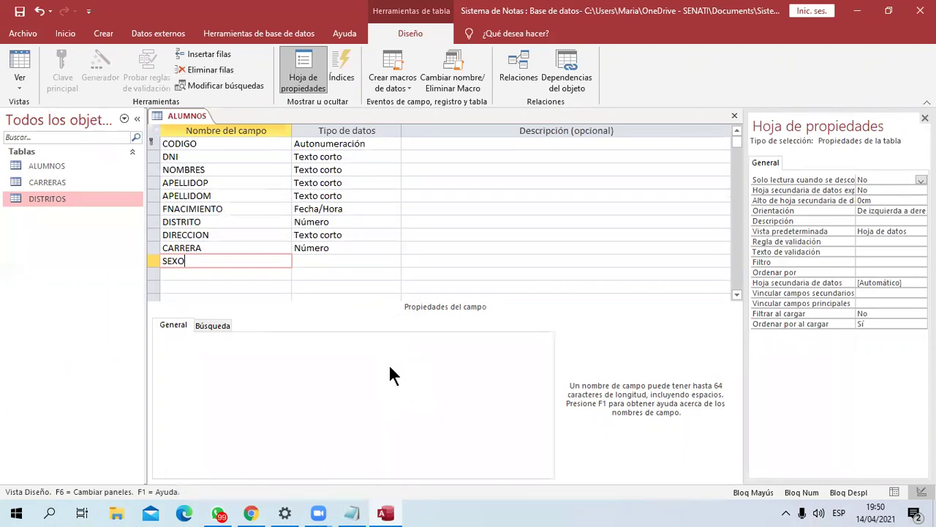
left_click(382, 261)
left_click(395, 261)
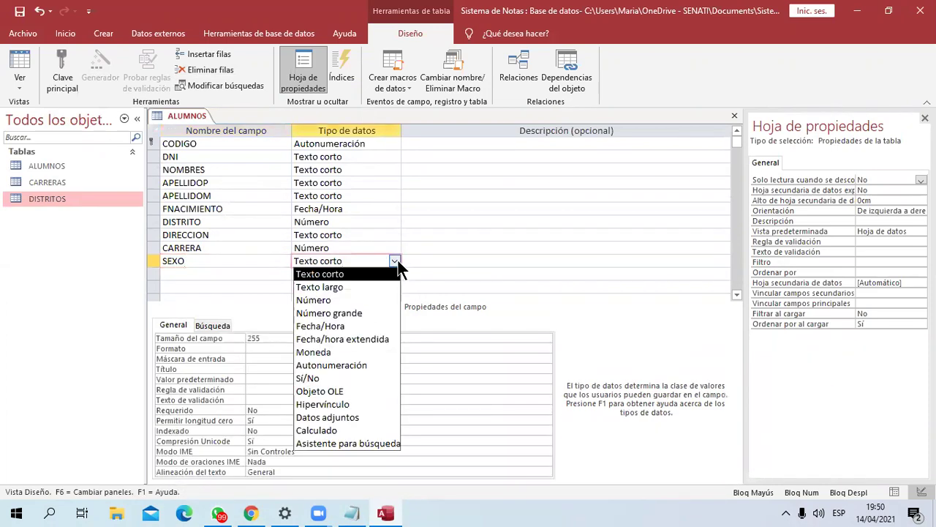
left_click(383, 273)
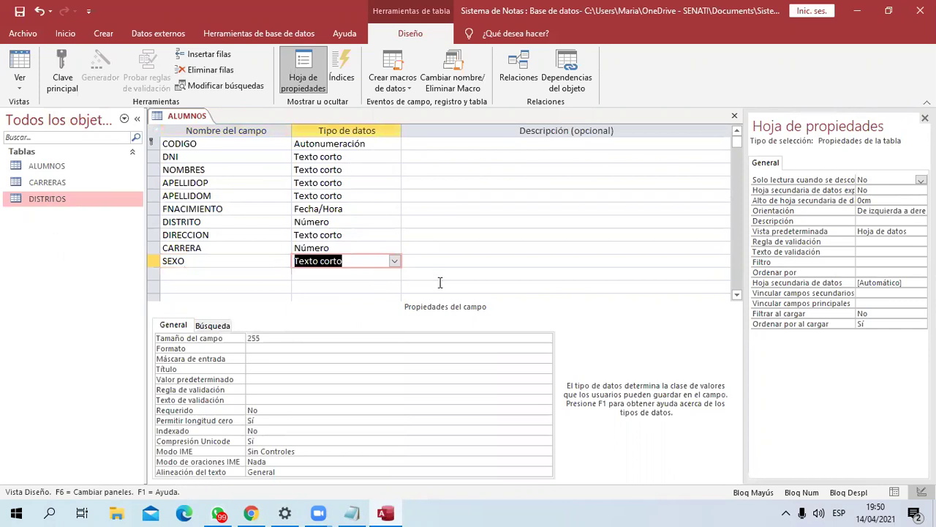